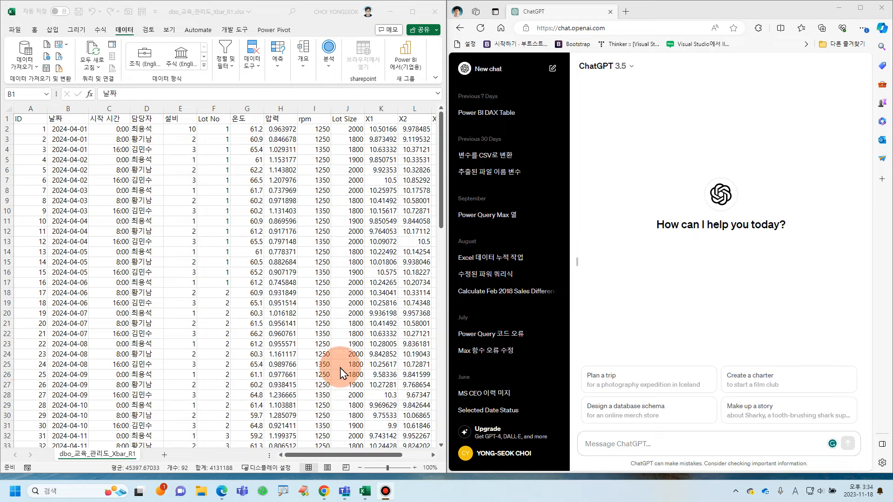
View the ChatGPT Free and Plus plan options, and close the plan comparison
click(508, 439)
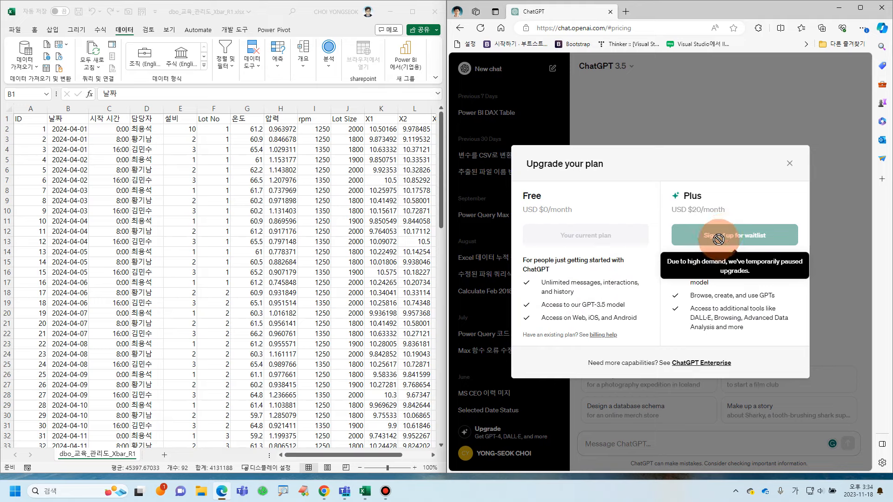
click(789, 164)
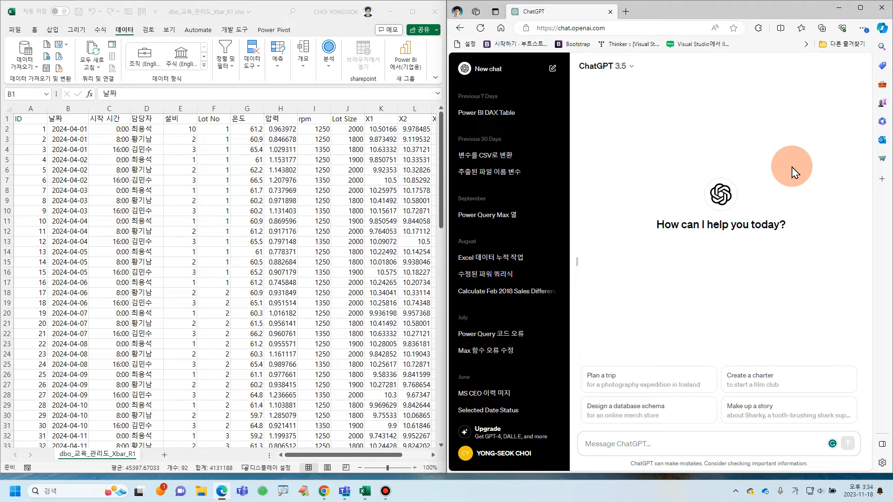
Switch to the Excel workbook and examine the date, start time, operator, equipment (설비) and Lot No columns
click(249, 160)
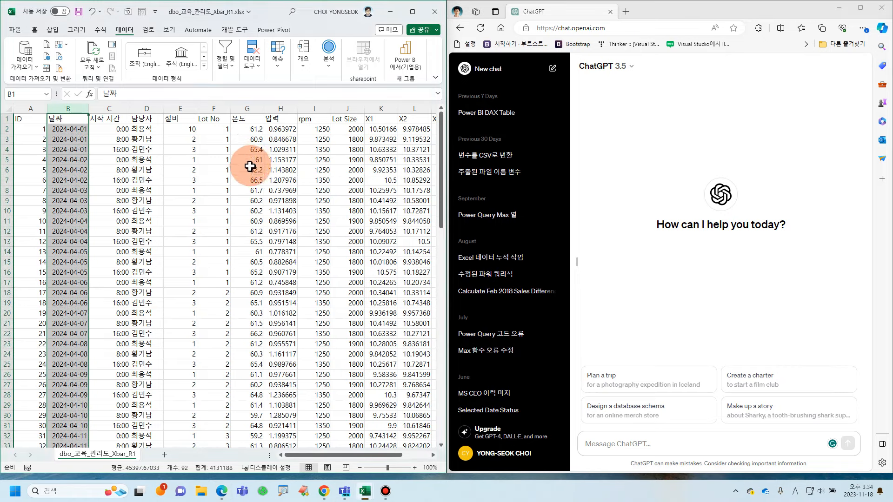
drag(46, 110, 245, 107)
scroll(251, 229, up, 3)
click(114, 128)
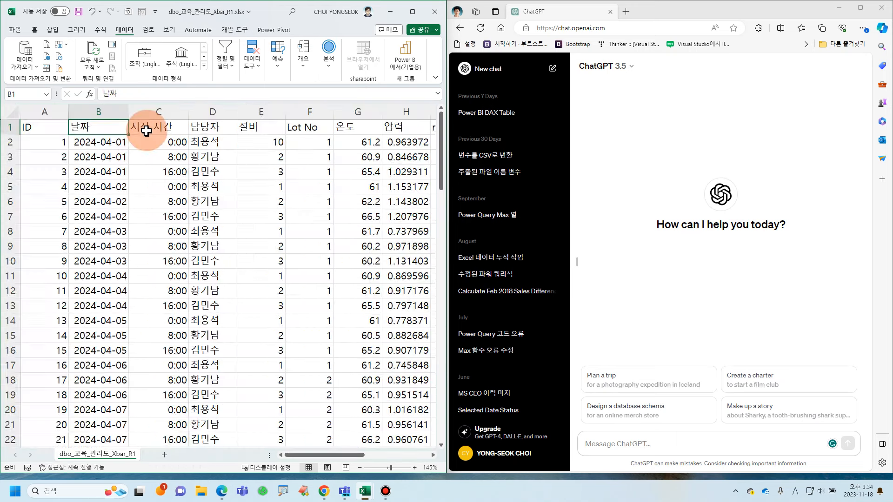
click(156, 129)
drag(212, 140, 213, 172)
click(262, 127)
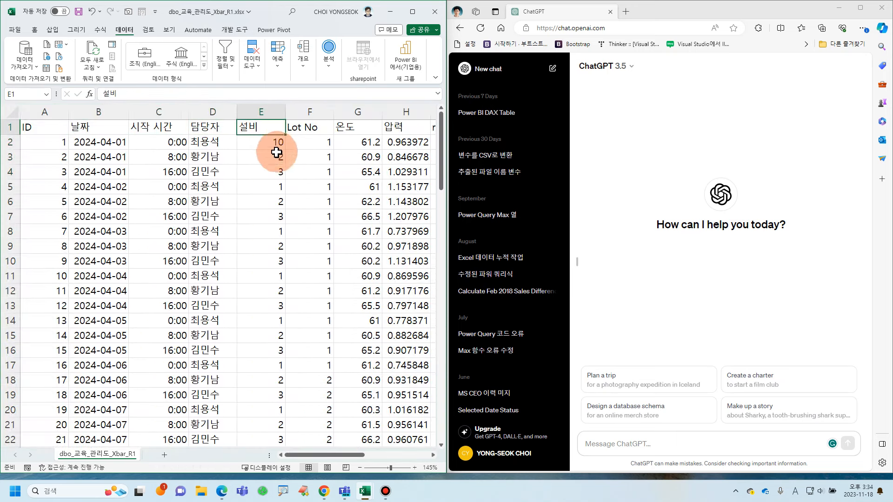
click(325, 130)
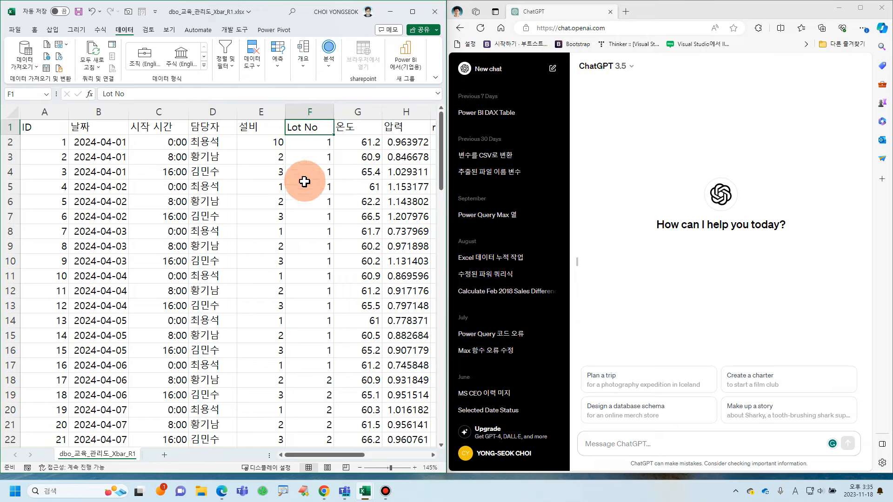
Change the equipment (설비) value of the first data row, cell E2, to 1
click(280, 144)
text(1)
click(299, 188)
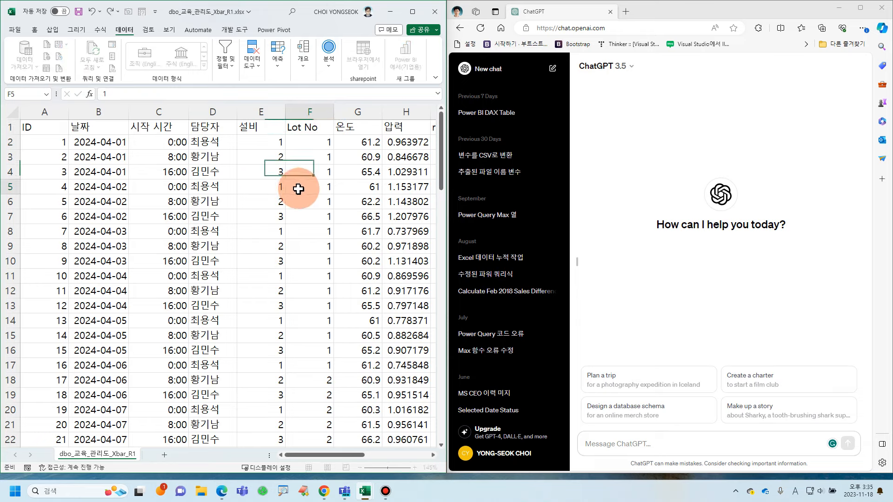
Examine the temperature, pressure, rpm, Lot Size and X1 to X5 measurement columns
drag(329, 455, 380, 484)
drag(208, 130, 102, 131)
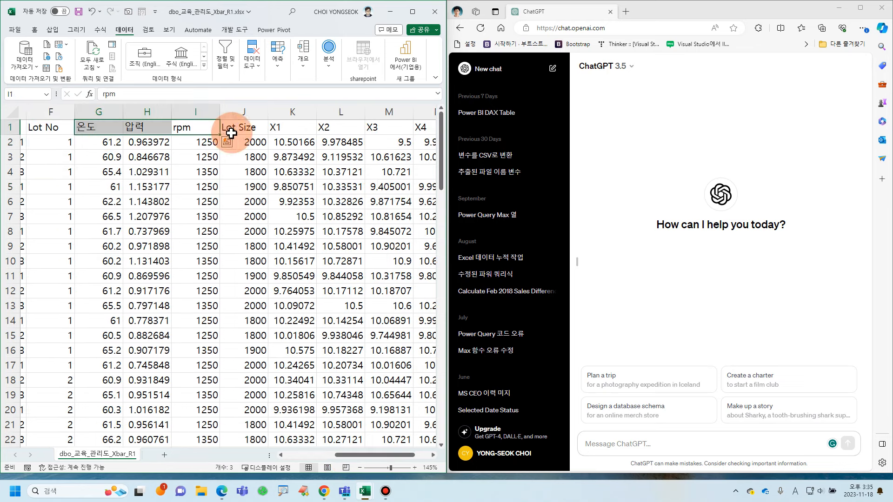
click(249, 139)
drag(277, 128, 347, 128)
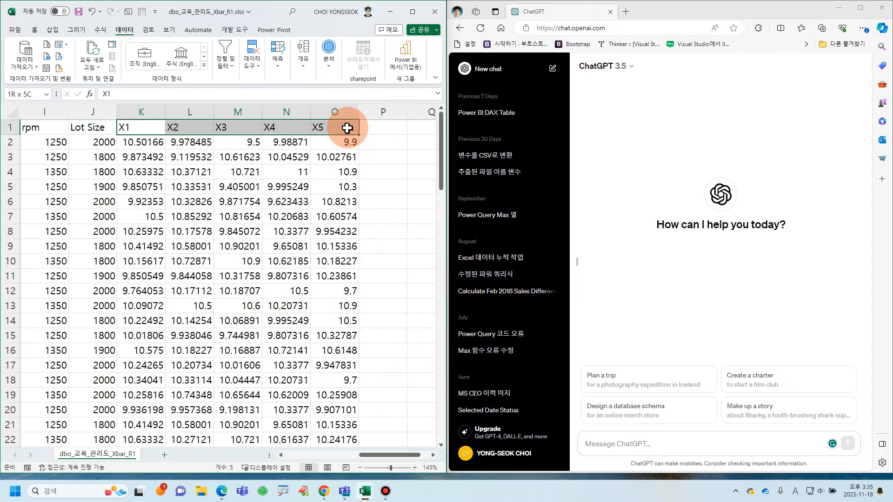
click(368, 126)
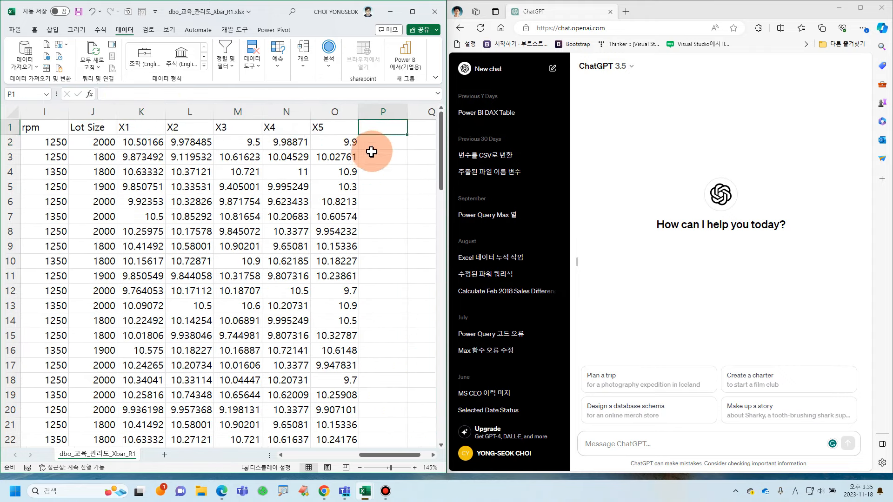
drag(341, 134, 129, 133)
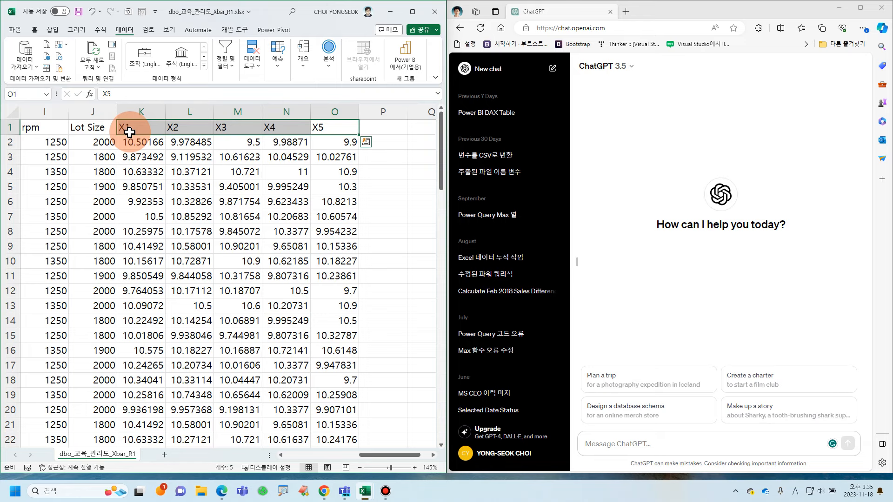
click(384, 128)
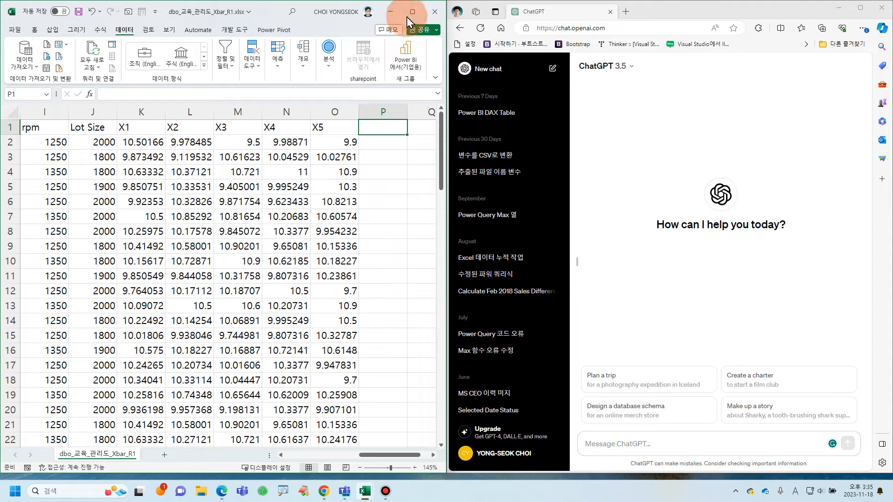
Maximize the Excel window and bring all columns from ID to X5 into view
mouse_move(413, 16)
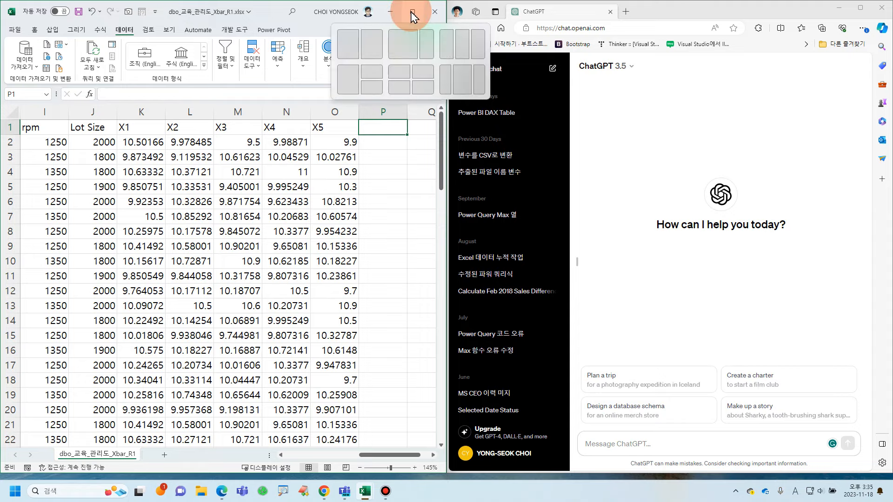
click(412, 17)
click(272, 207)
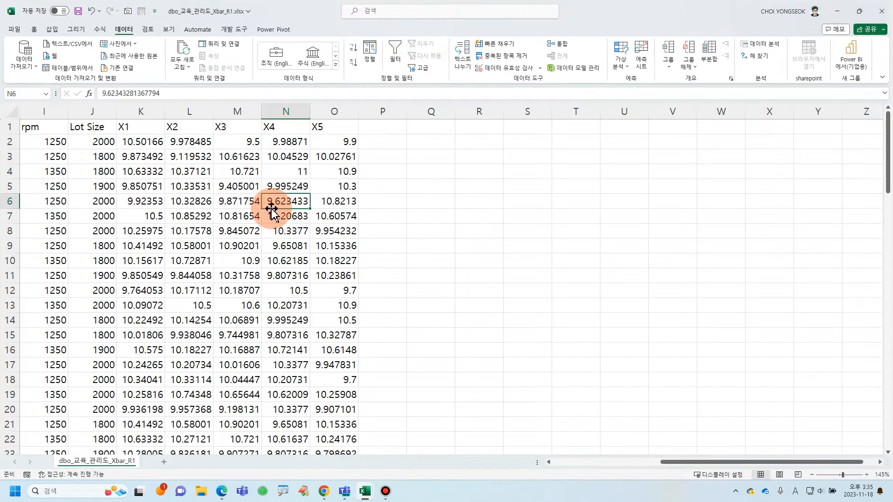
drag(688, 462, 598, 461)
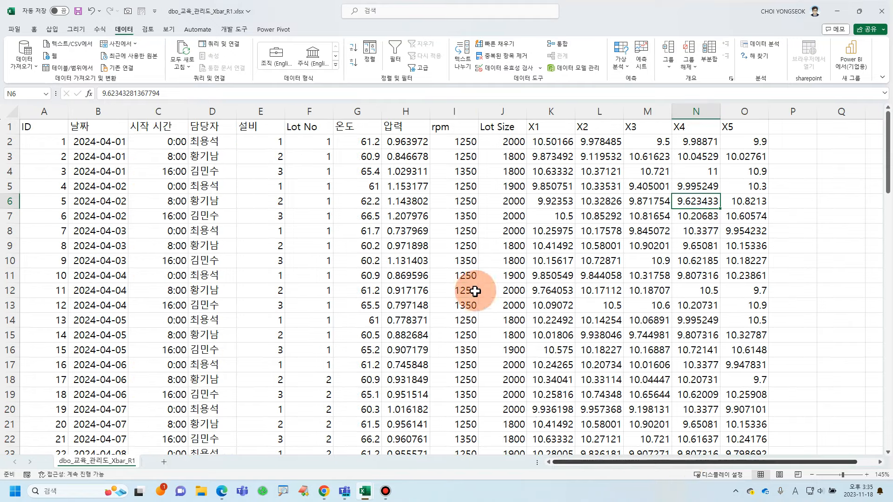
Convert the data range A1:O92 into a table with its first row as headers
click(449, 230)
click(52, 31)
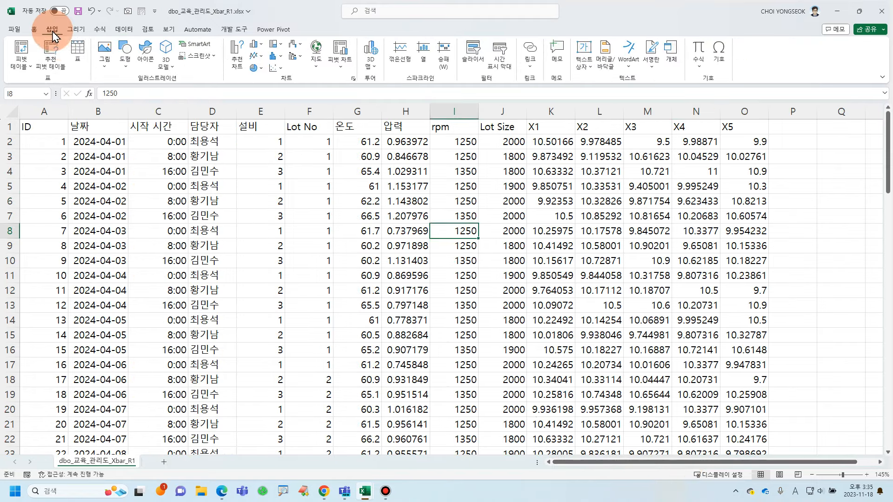
click(78, 50)
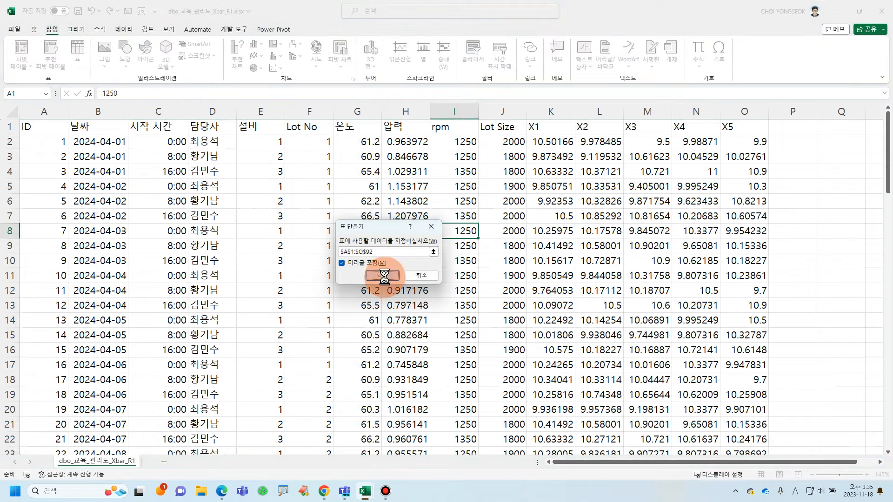
click(384, 277)
click(35, 56)
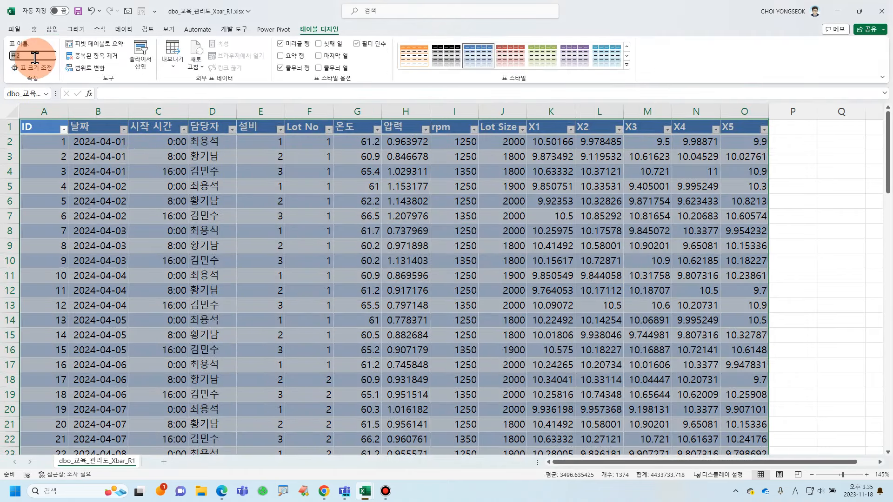
Add a new table column headed xbar in cell P1, directly after X5
drag(779, 462, 877, 467)
click(637, 129)
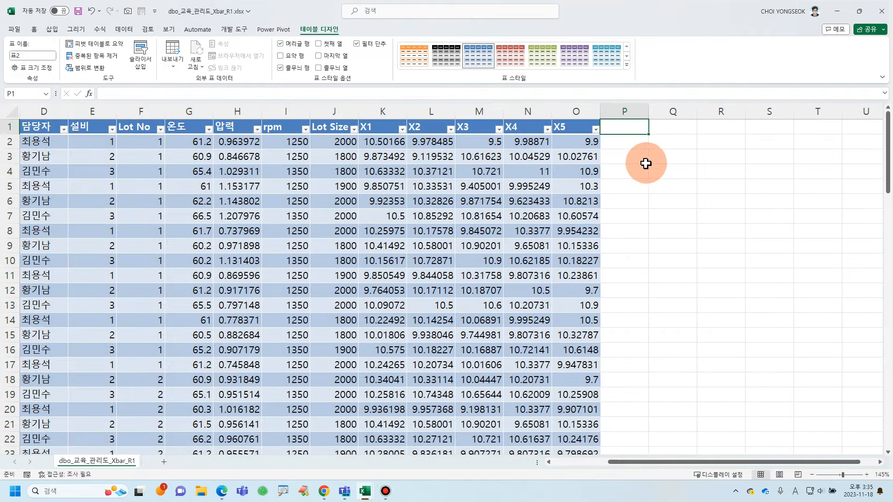
text(=)
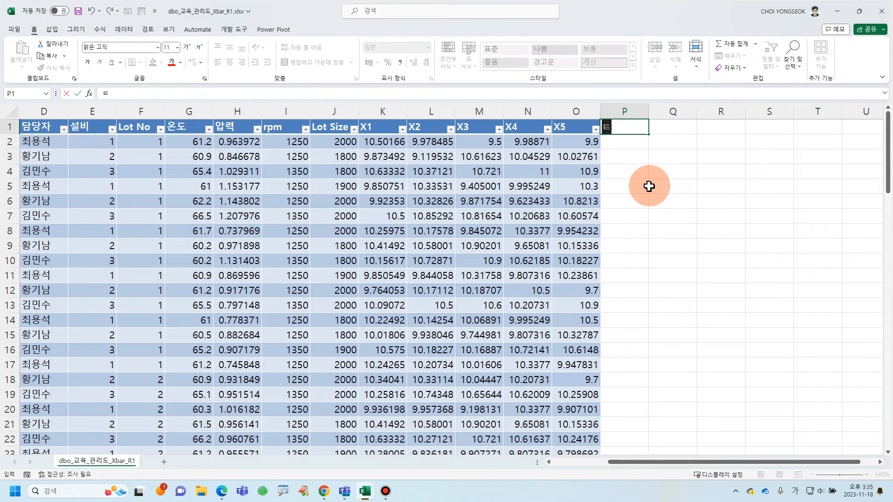
text(bar)
key(Return)
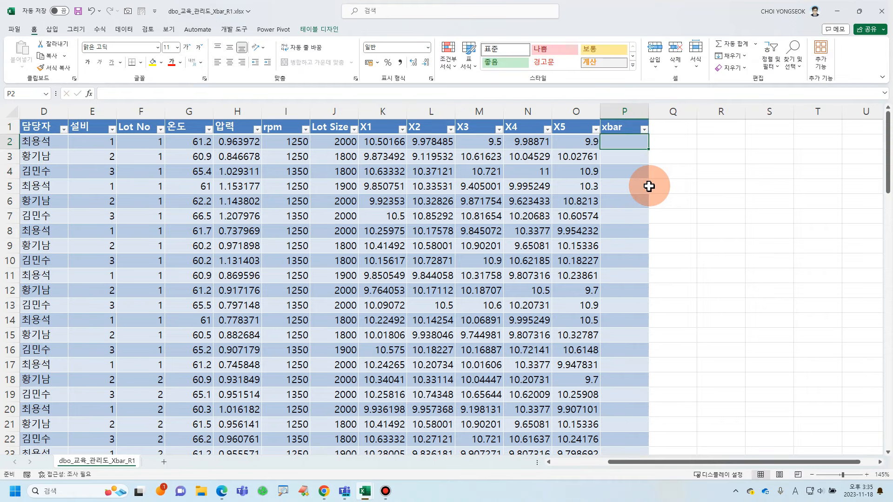
click(624, 110)
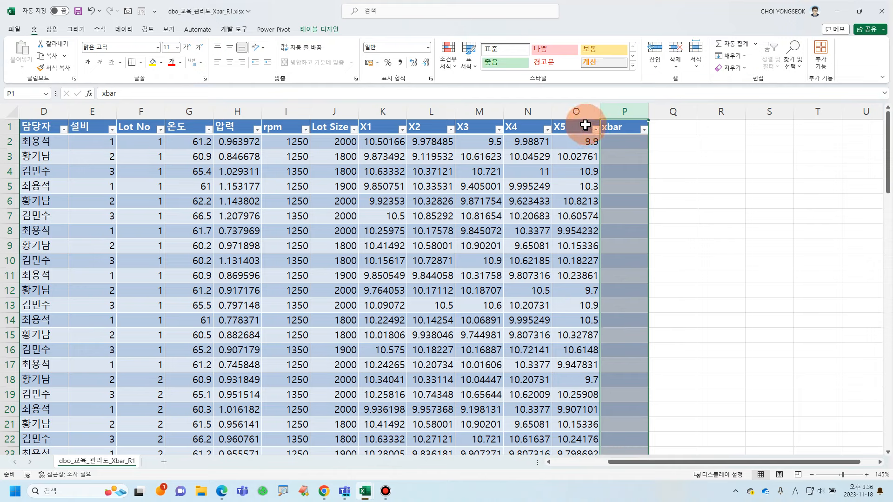
text(=)
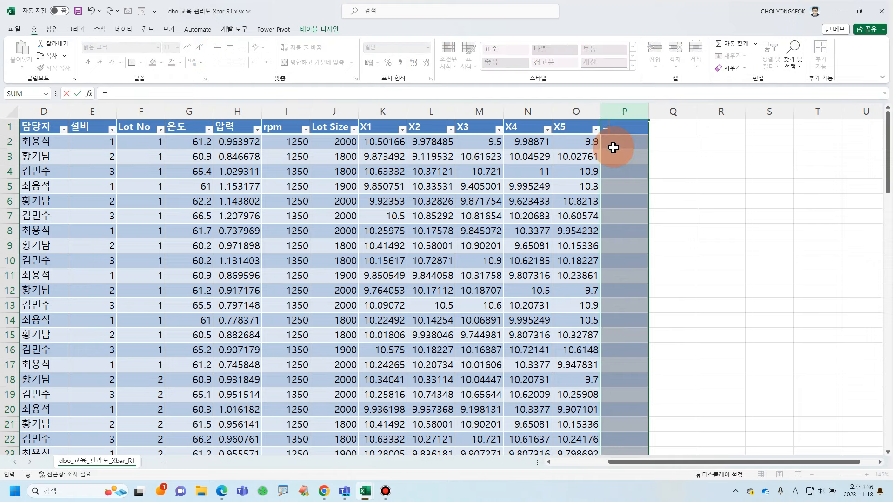
key(Escape)
Fill the xbar column with the AVERAGE of X1 to X5 for each row, and check the formula's source cells
click(613, 148)
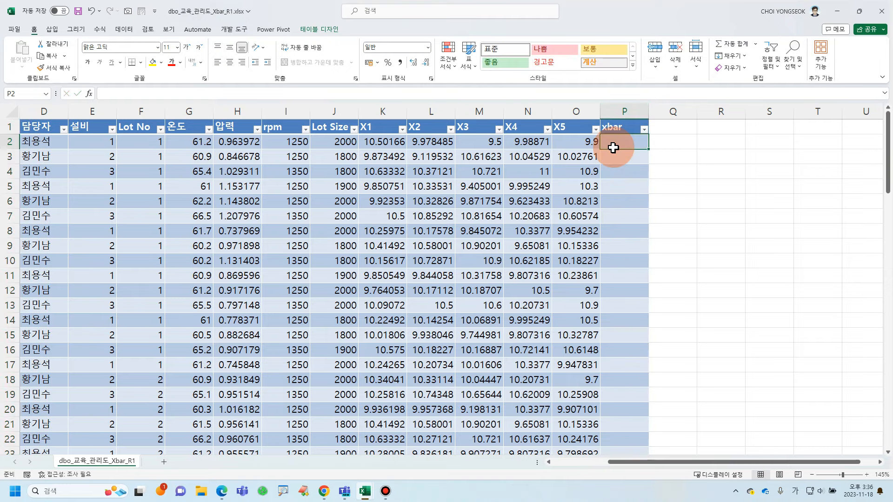
text(=a)
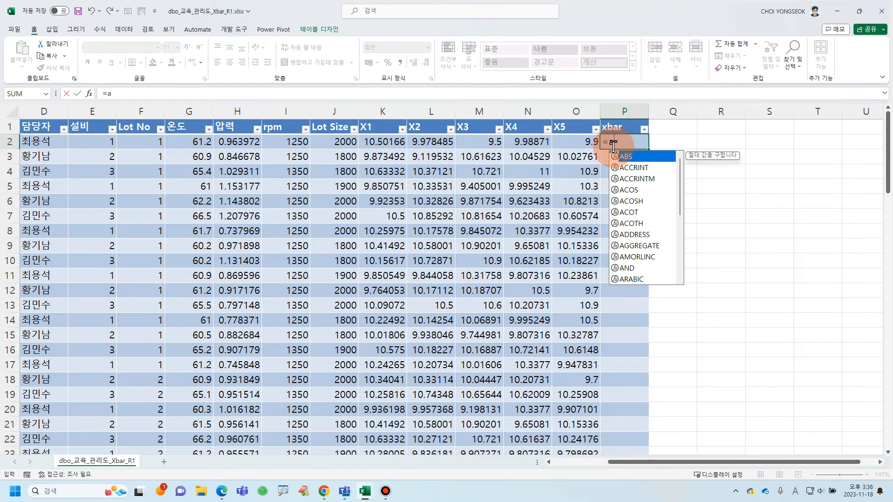
text(verage()
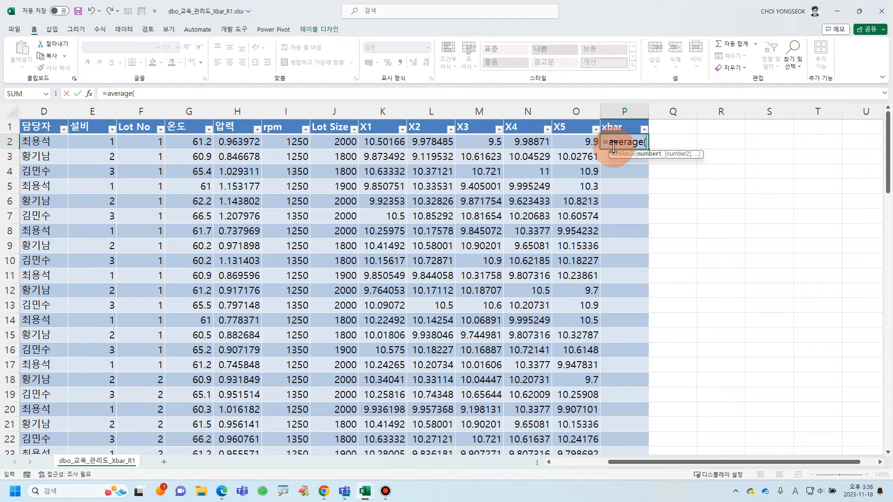
drag(591, 143, 366, 145)
text())
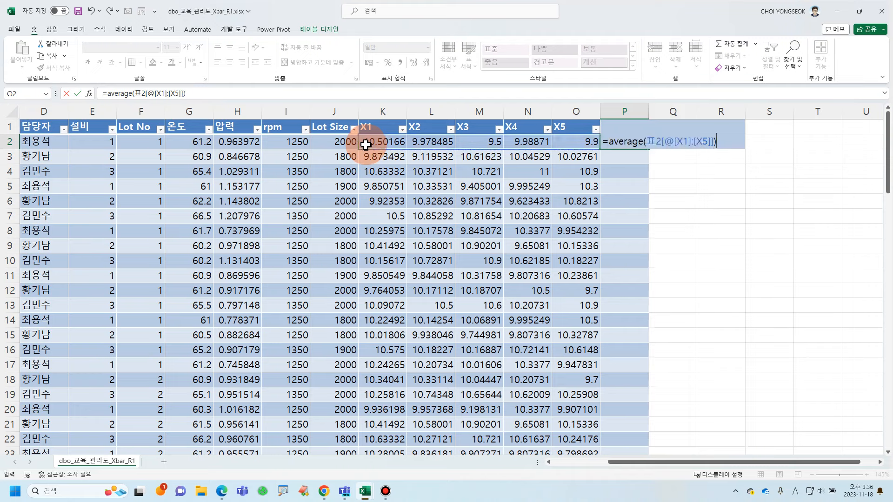
key(Return)
click(622, 143)
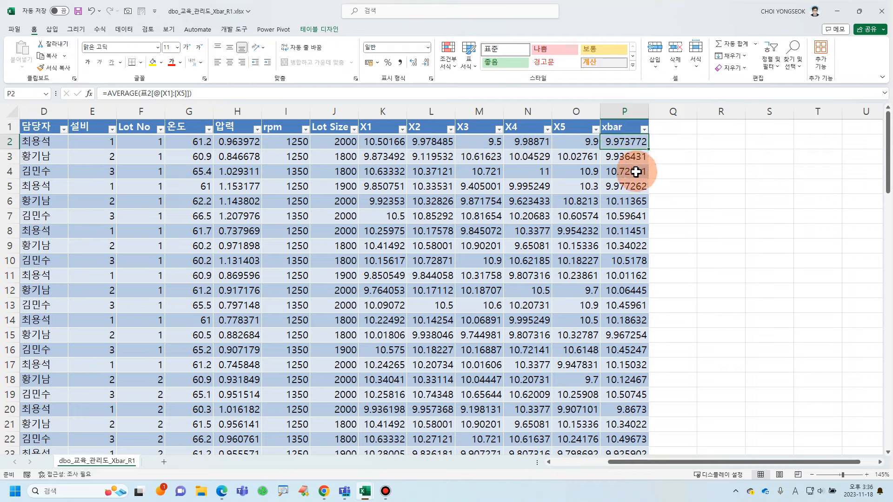
drag(593, 142, 400, 141)
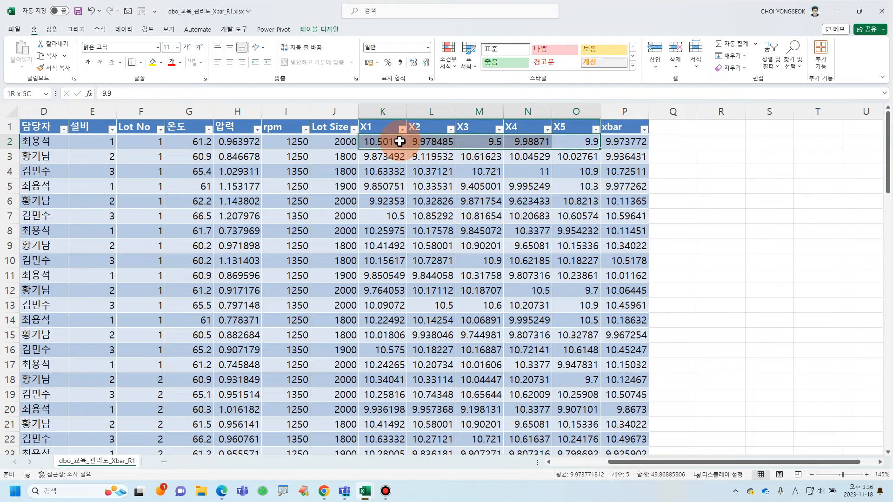
click(618, 145)
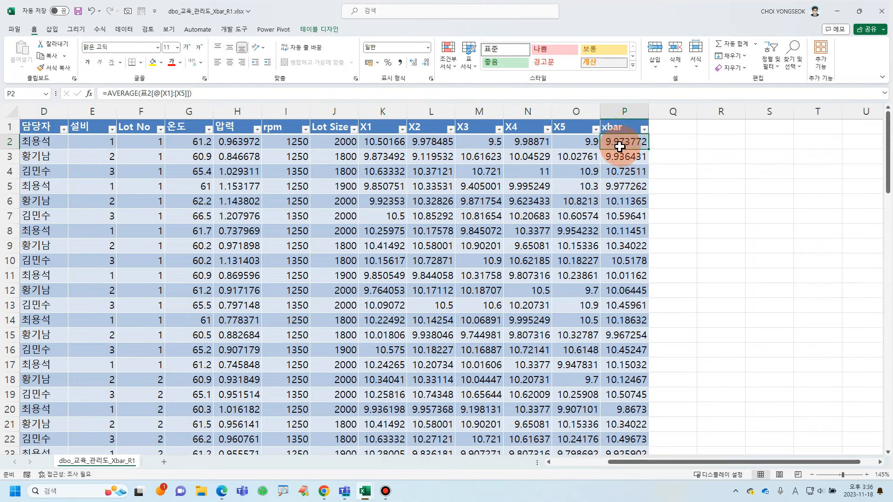
Add a table column headed R in Q1 and fill it with the MAX minus the MIN of X1 to X5 for each row
click(673, 131)
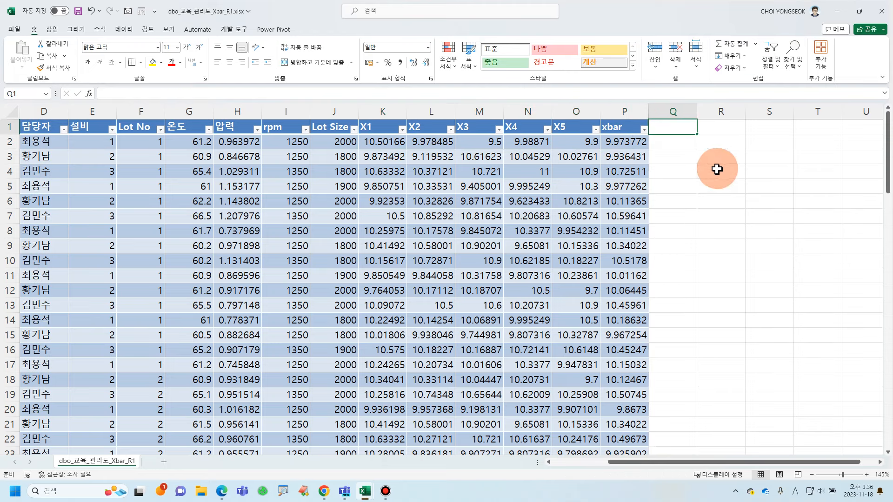
key(Return)
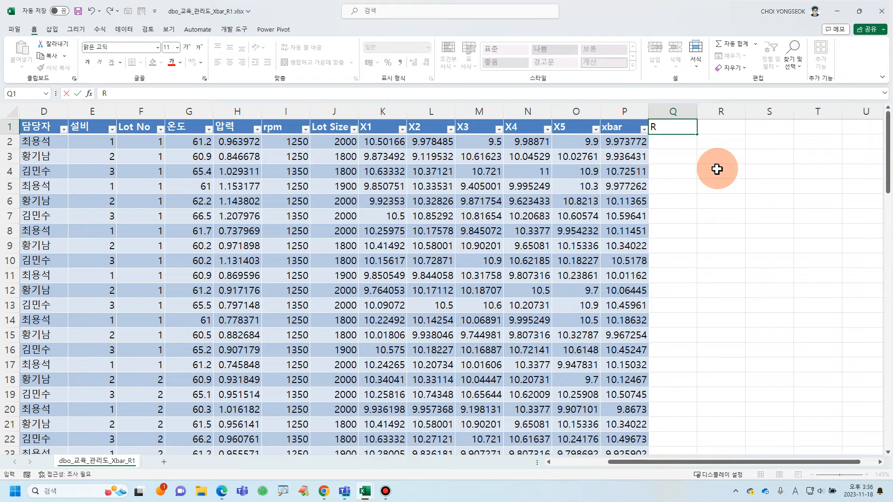
text(=max()
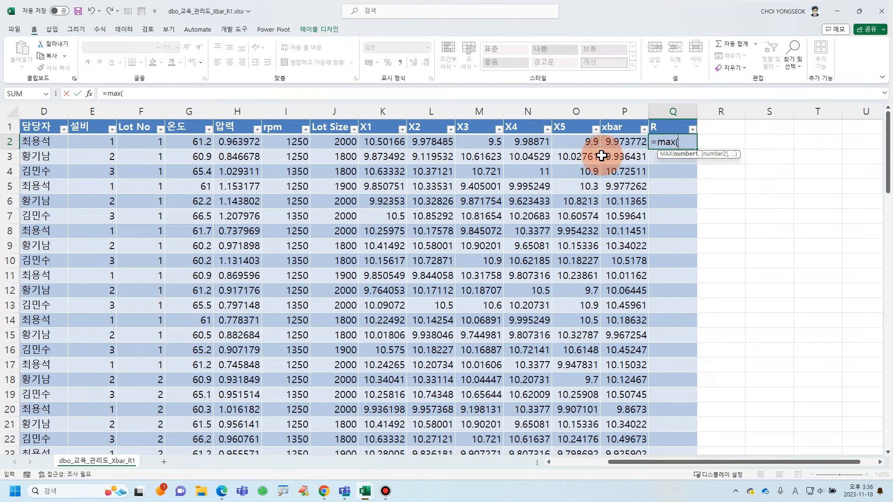
drag(575, 144, 372, 145)
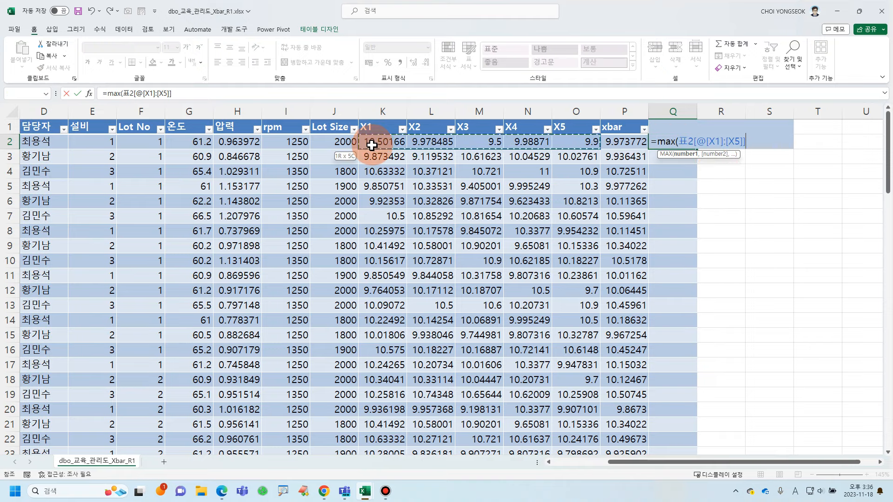
text())
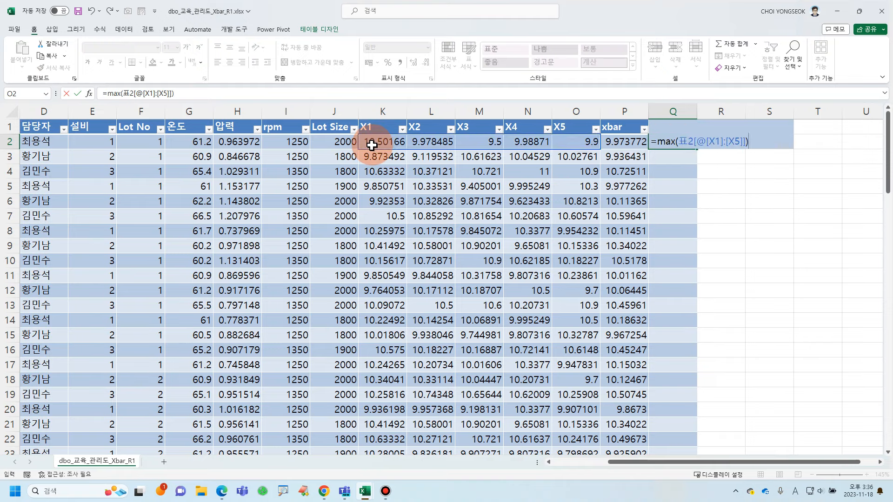
text(-min()
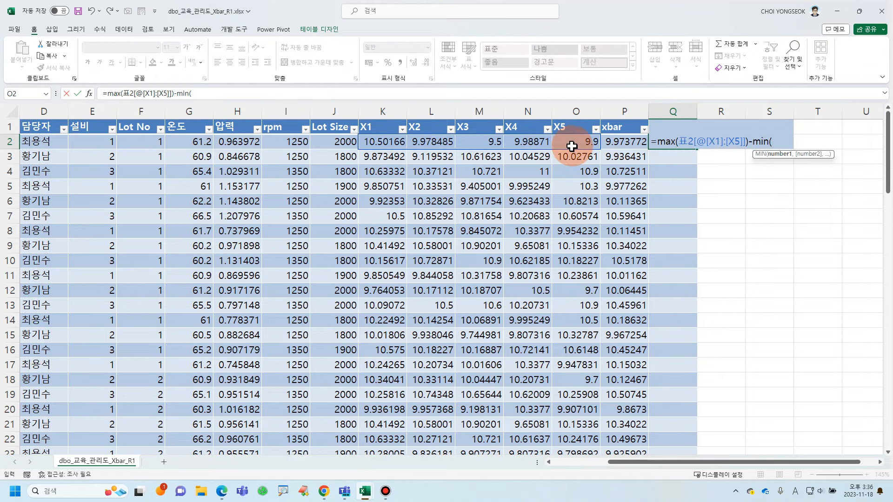
drag(572, 143, 397, 141)
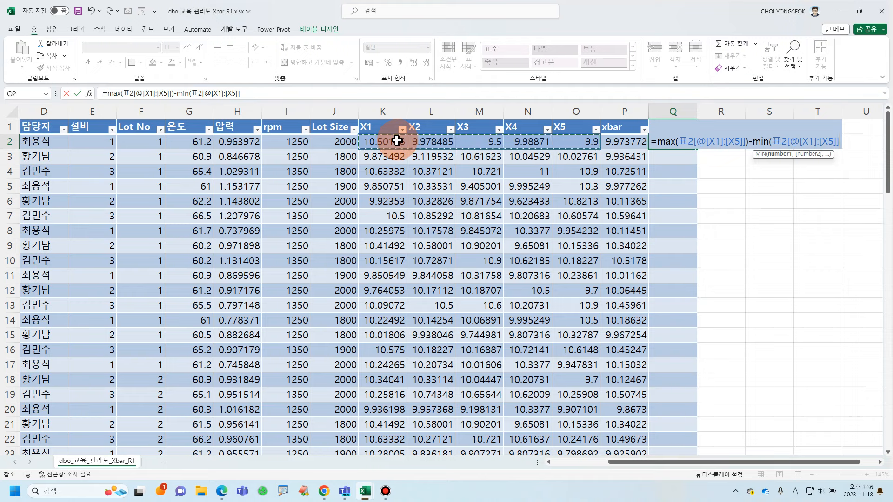
text())
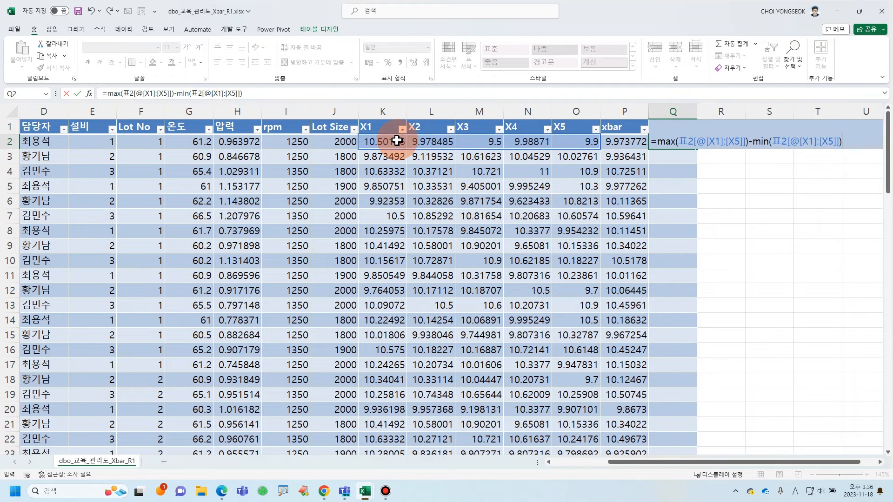
key(Return)
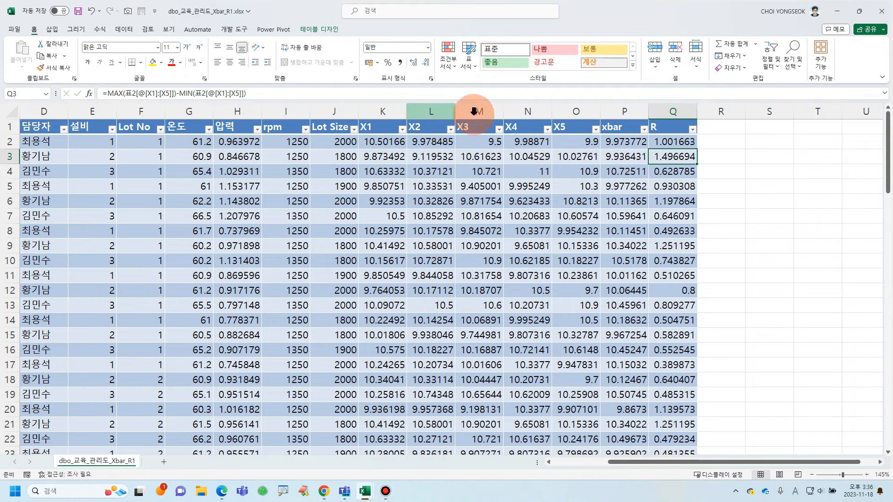
Review the calculated xbar and R columns and compare them with the original data columns up to X5
click(628, 142)
click(676, 142)
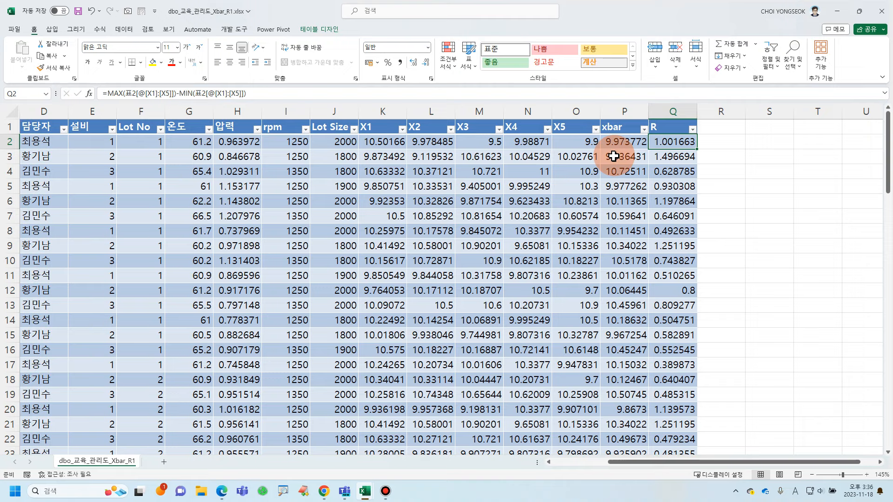
click(615, 117)
drag(615, 117, 638, 232)
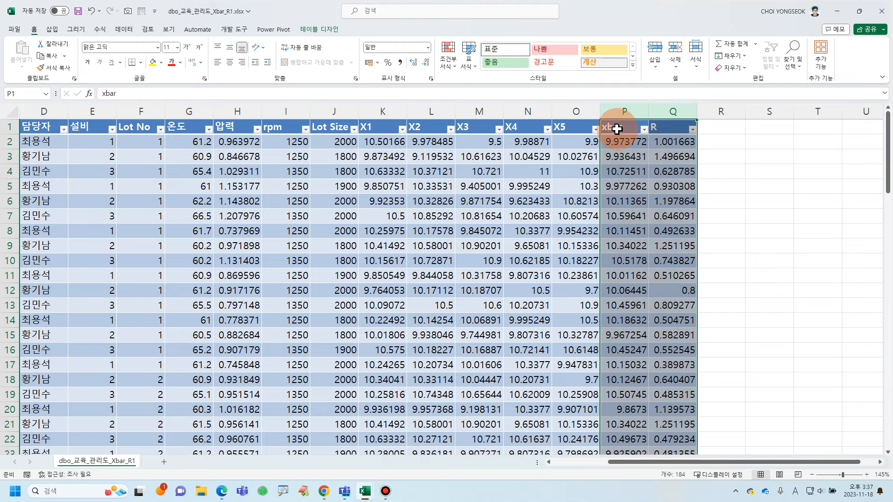
click(431, 186)
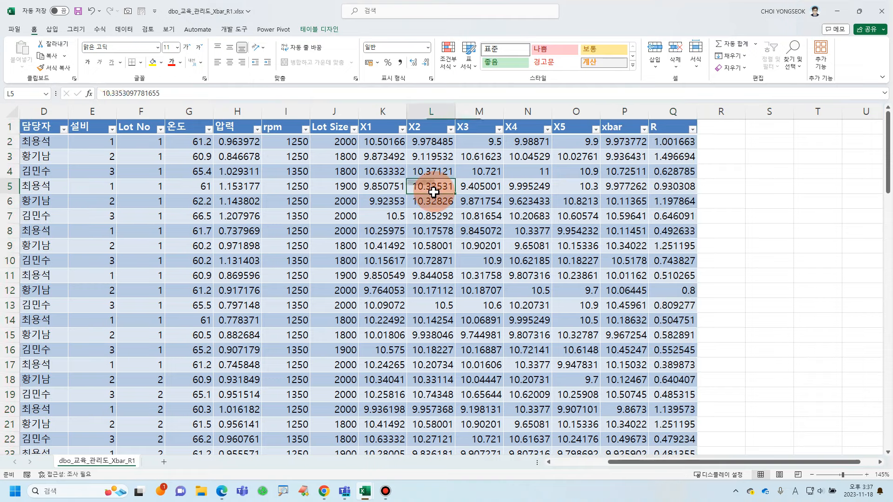
click(313, 29)
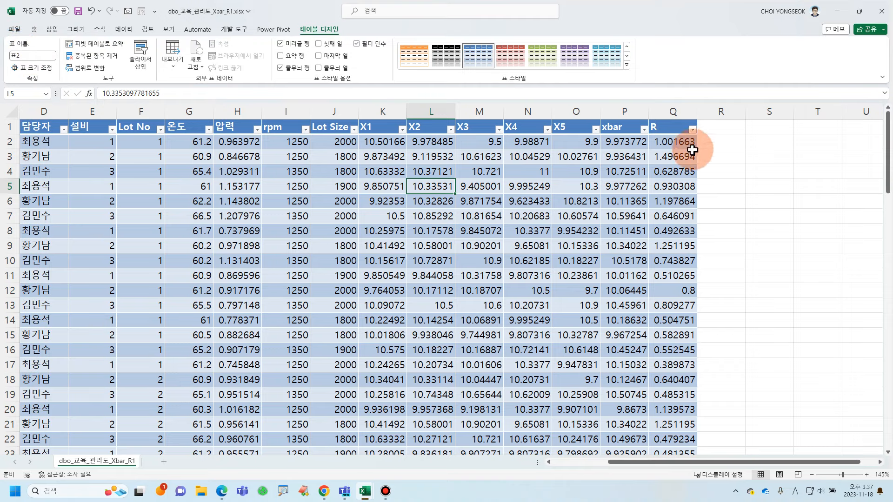
click(629, 112)
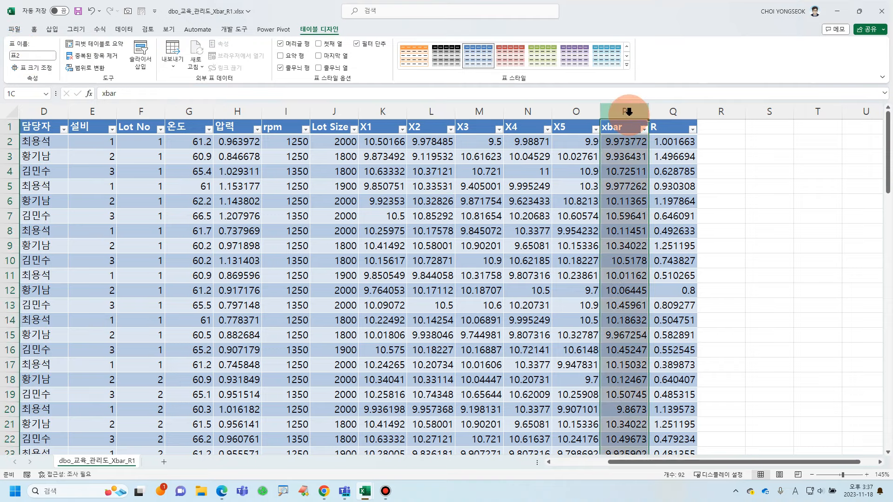
click(660, 112)
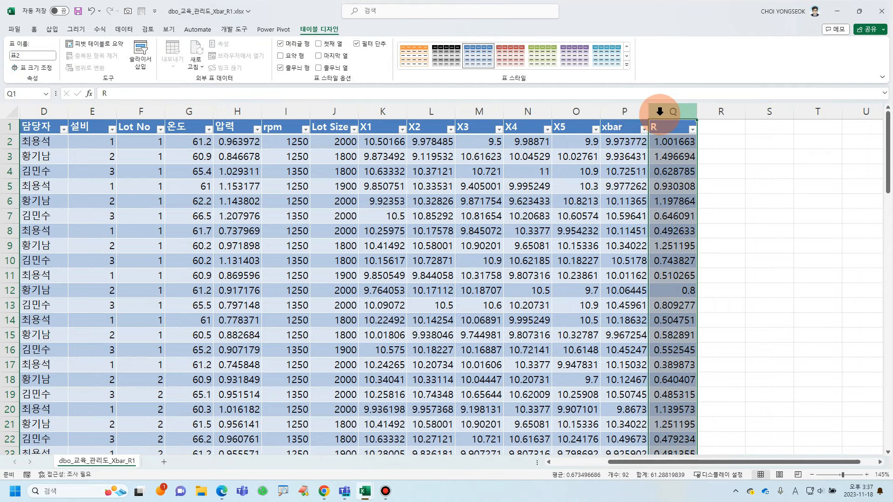
click(621, 112)
click(576, 112)
drag(579, 119, 96, 119)
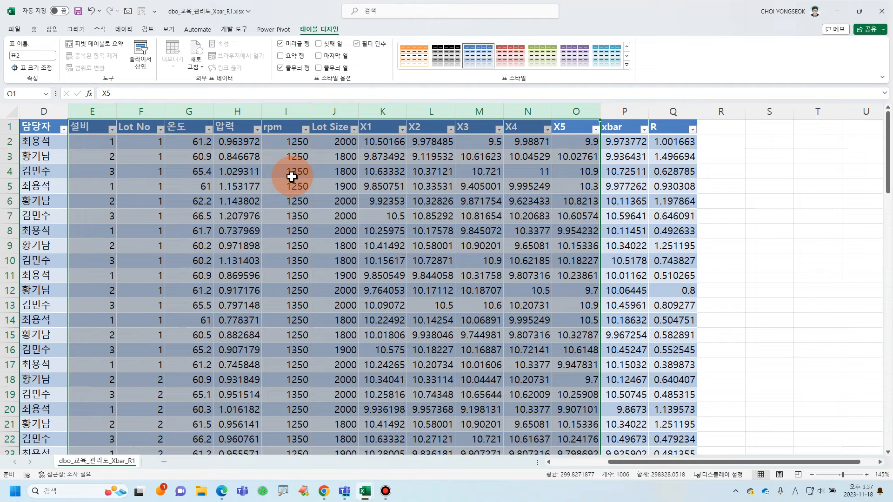
click(629, 119)
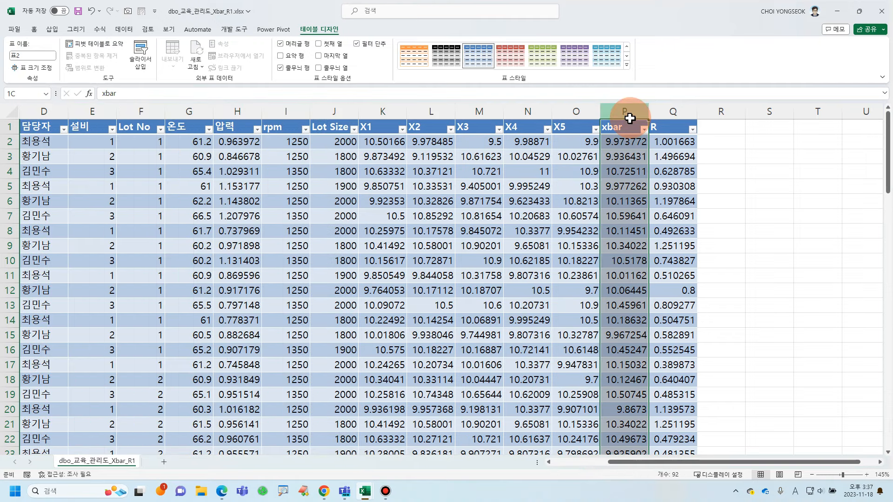
drag(630, 119, 675, 117)
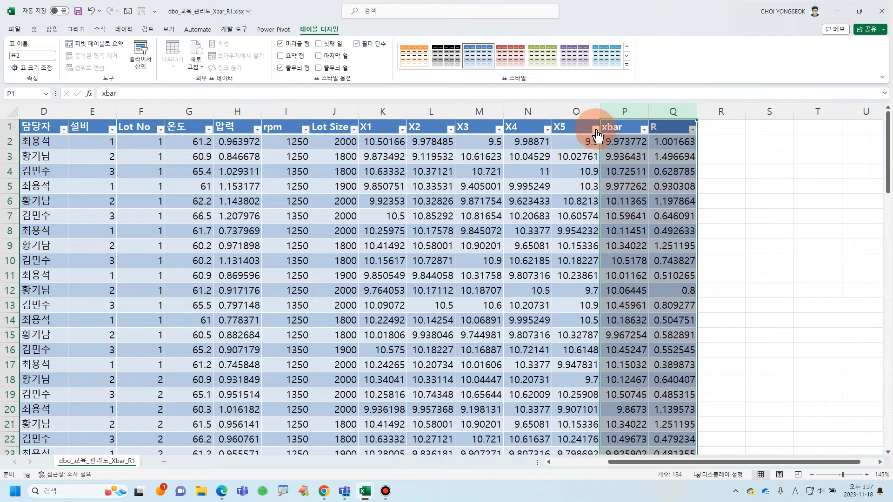
Delete the calculated xbar and R columns, P and Q, from the sheet
drag(623, 112, 656, 107)
right_click(656, 108)
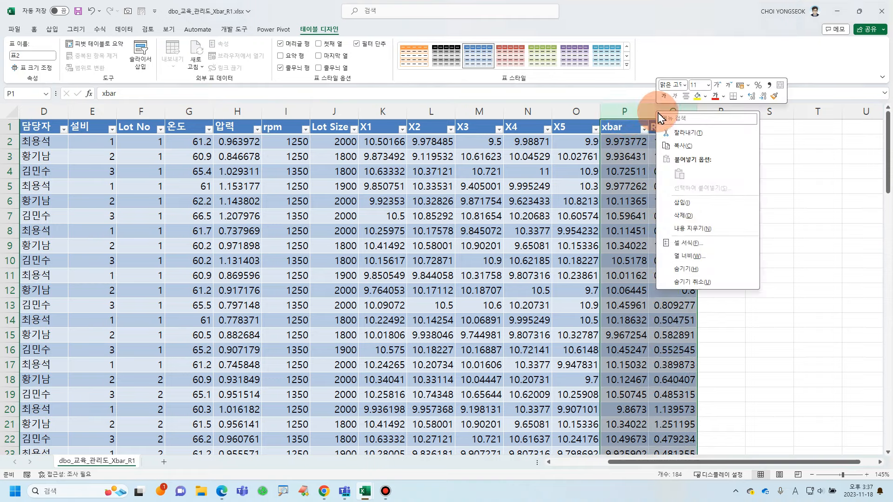
click(668, 217)
click(533, 220)
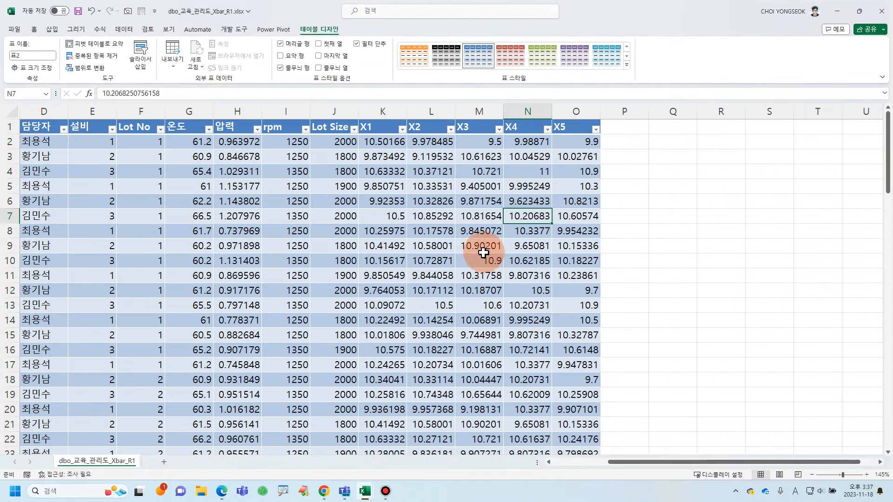
Look over the remaining table columns from ID to X5 and skim through the data rows
drag(632, 463, 523, 462)
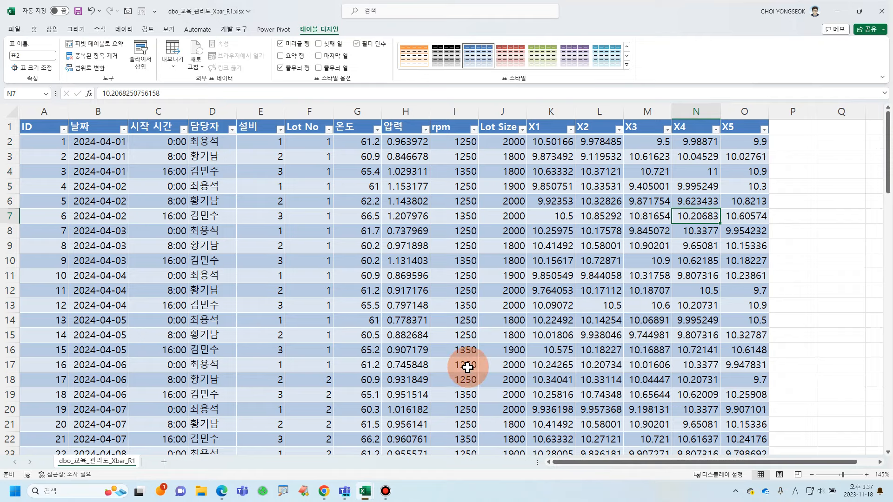
scroll(465, 366, down, 5)
scroll(468, 367, down, 10)
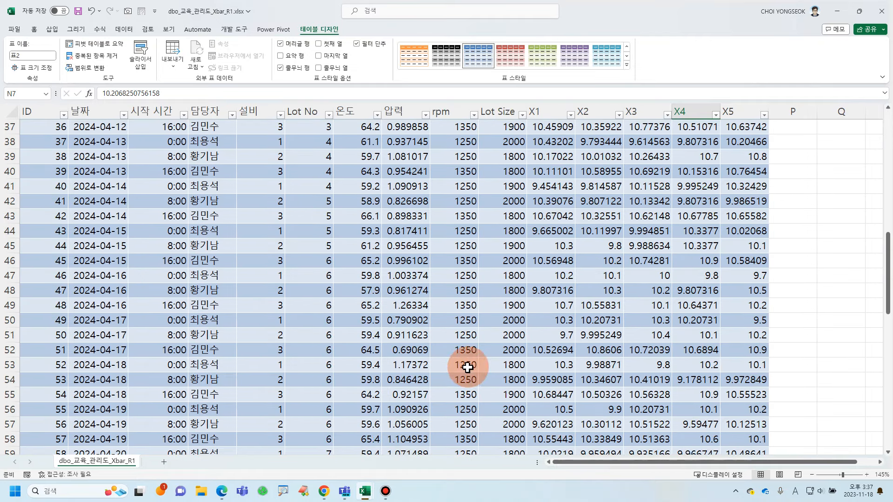
scroll(467, 367, up, 5)
scroll(467, 368, up, 10)
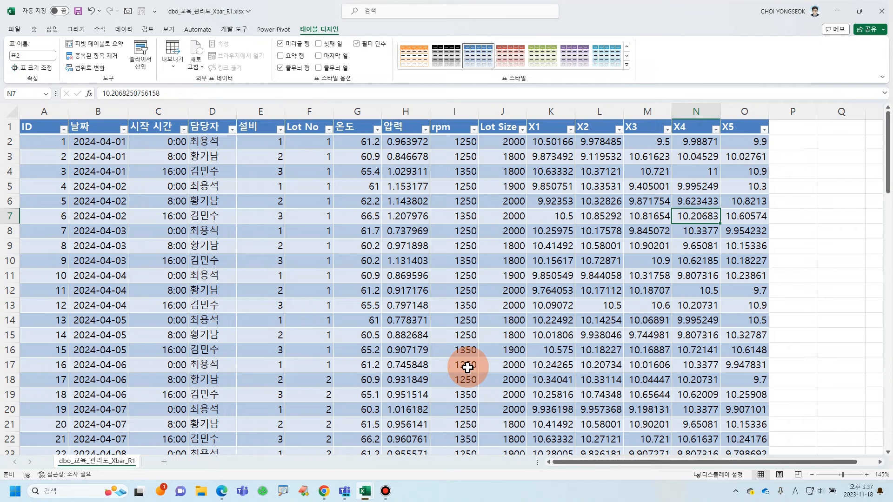
click(291, 258)
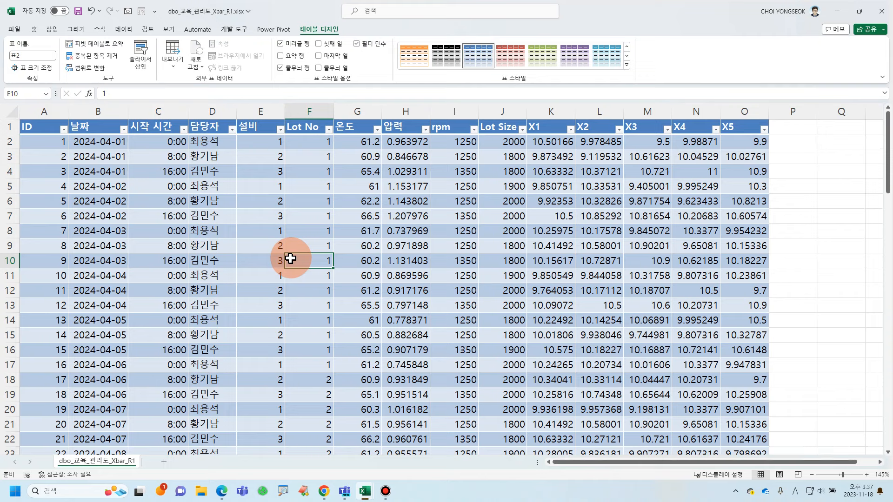
click(316, 29)
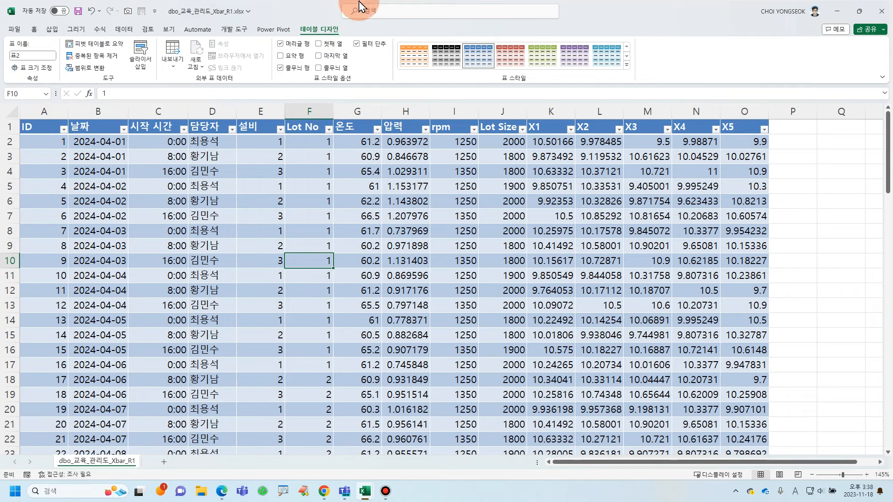
click(100, 70)
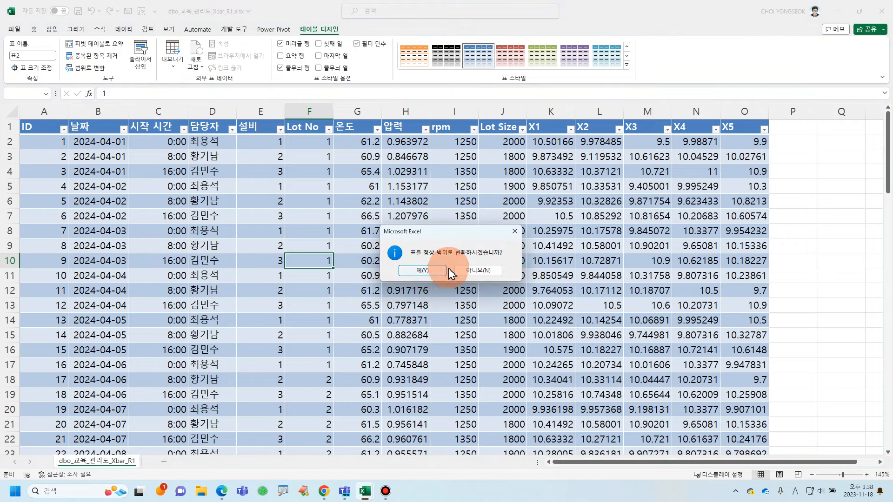
click(441, 274)
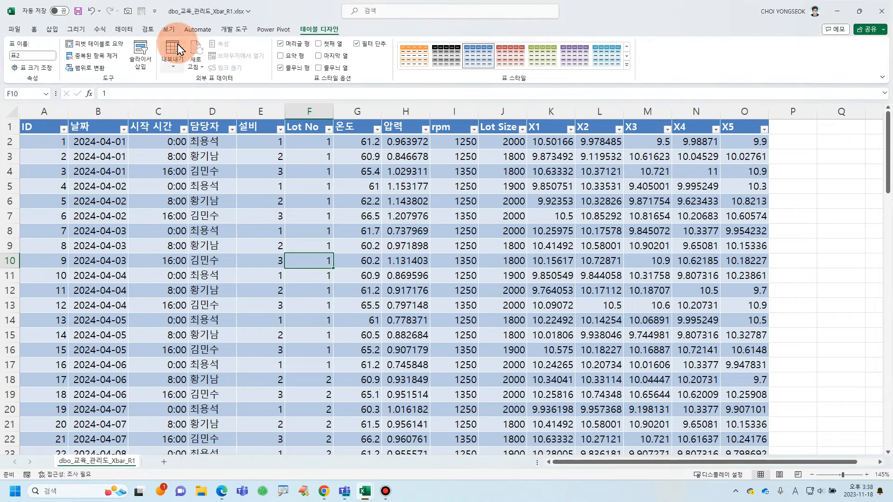
Load the table into the Power Query editor and set the 날짜 column's data type to Date, replacing the current conversion
click(135, 32)
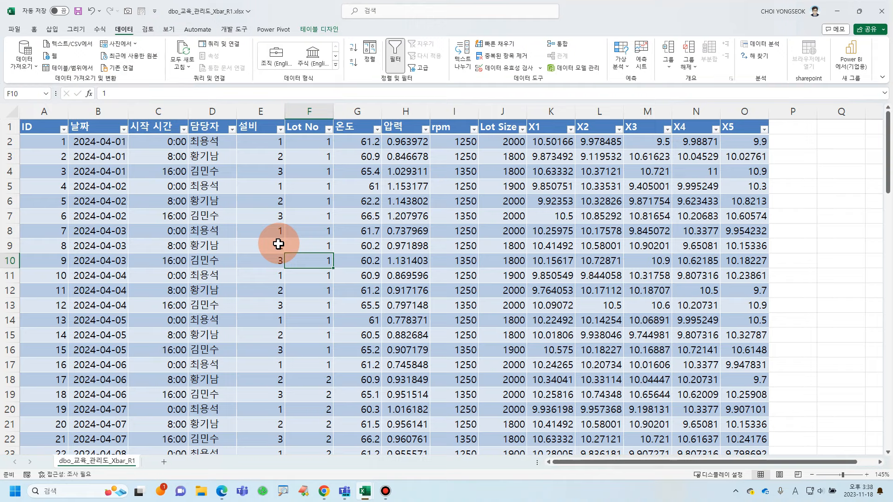
click(70, 68)
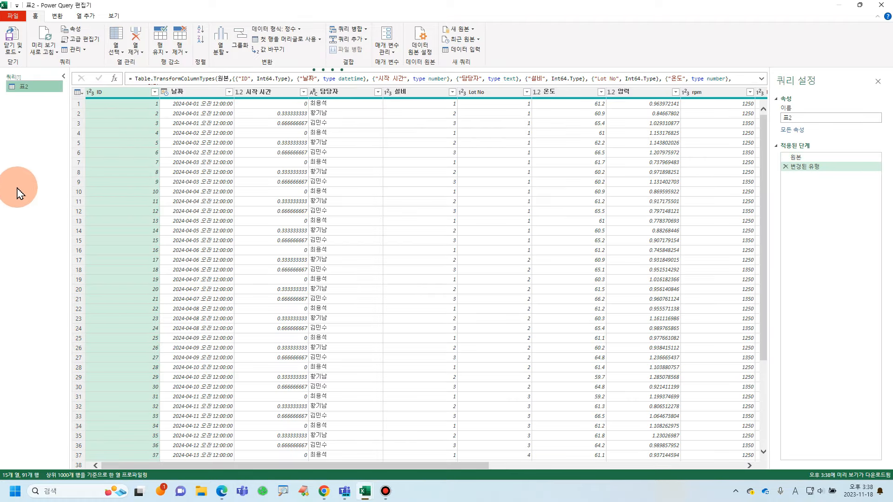
click(165, 93)
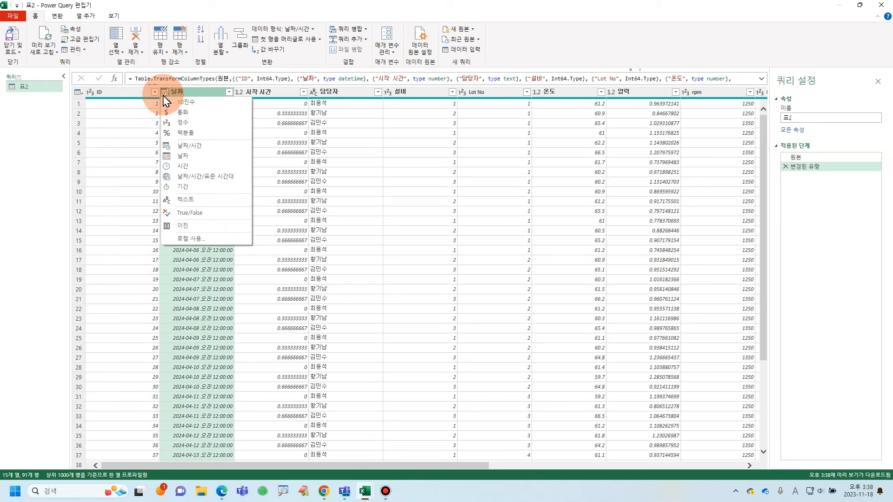
click(188, 156)
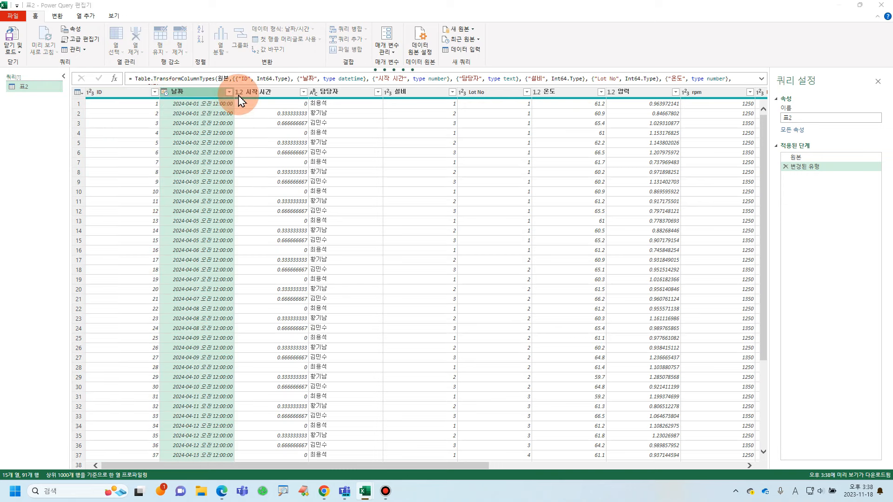
click(445, 268)
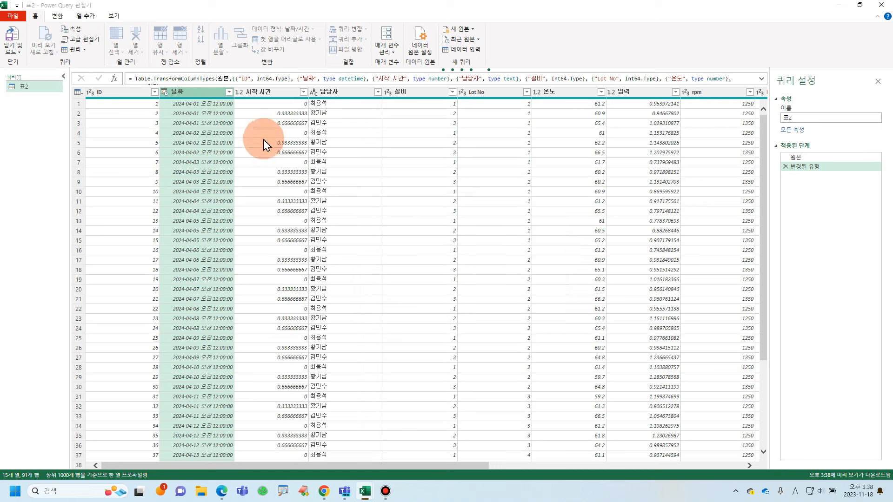
Set the 시작 시간 column's data type to Time, replacing the current conversion
click(241, 94)
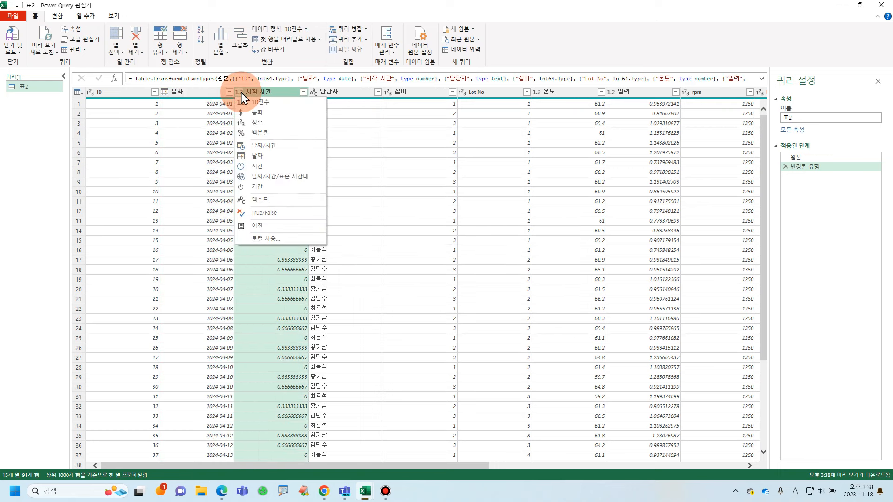
click(258, 170)
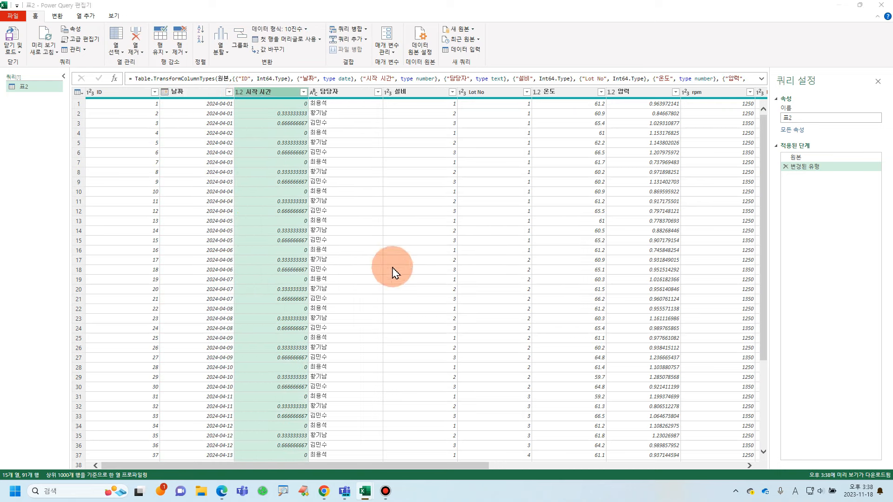
click(453, 267)
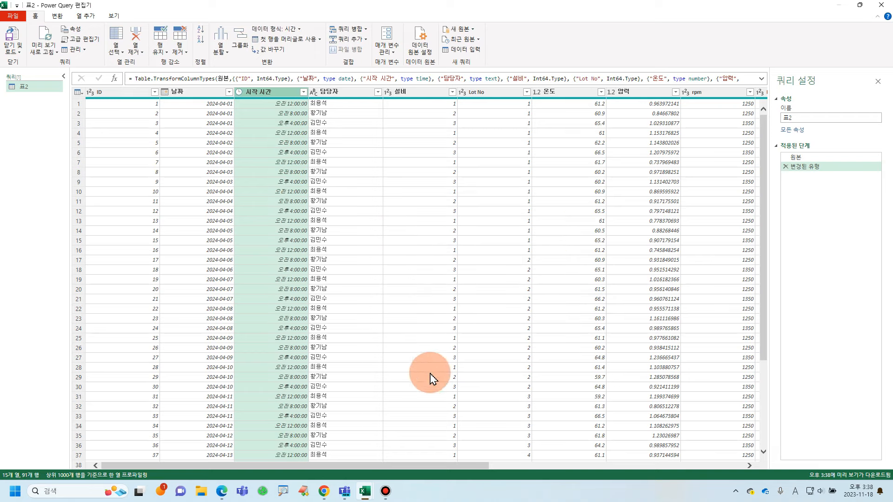
Start a new custom column in the query and name it xbar
drag(482, 465, 782, 459)
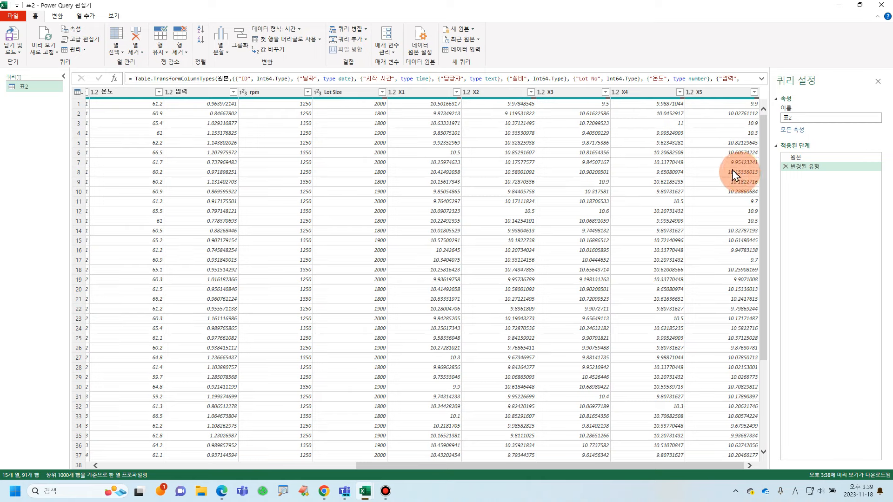
click(85, 17)
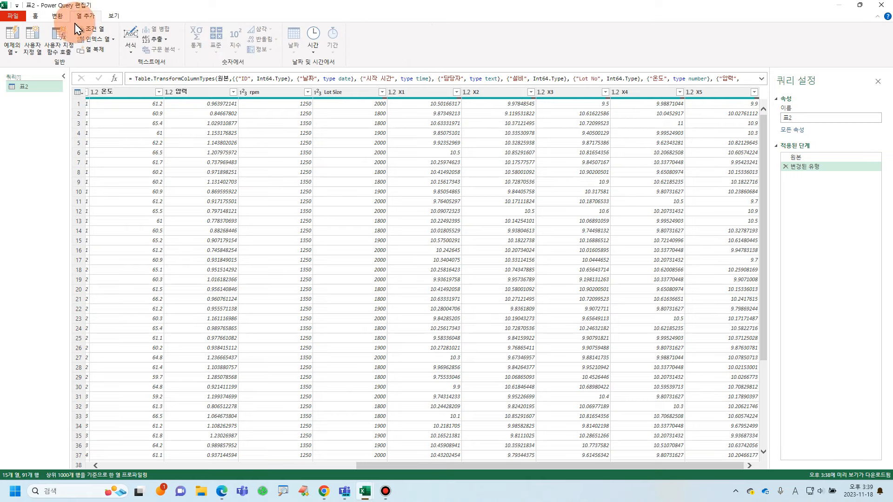
click(35, 34)
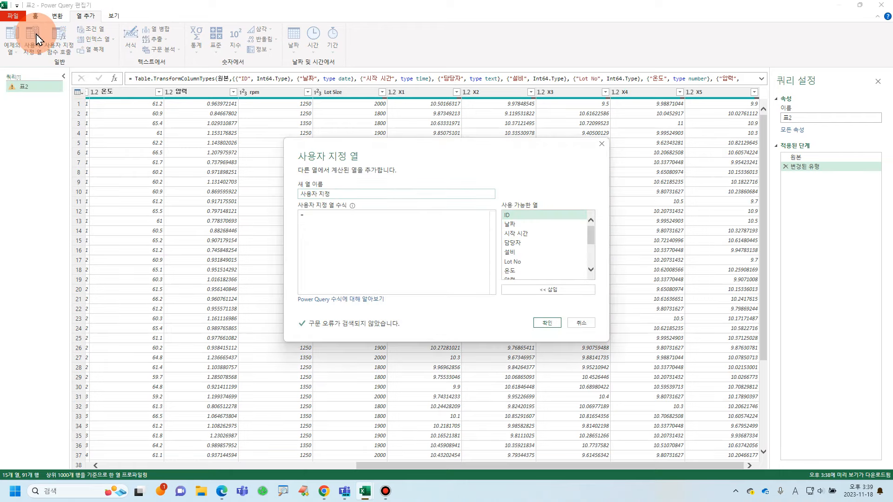
drag(344, 194, 233, 198)
key(BackSpace)
key(Hangul)
text(ㅌ)
key(BackSpace)
key(Hangul)
text(xbar)
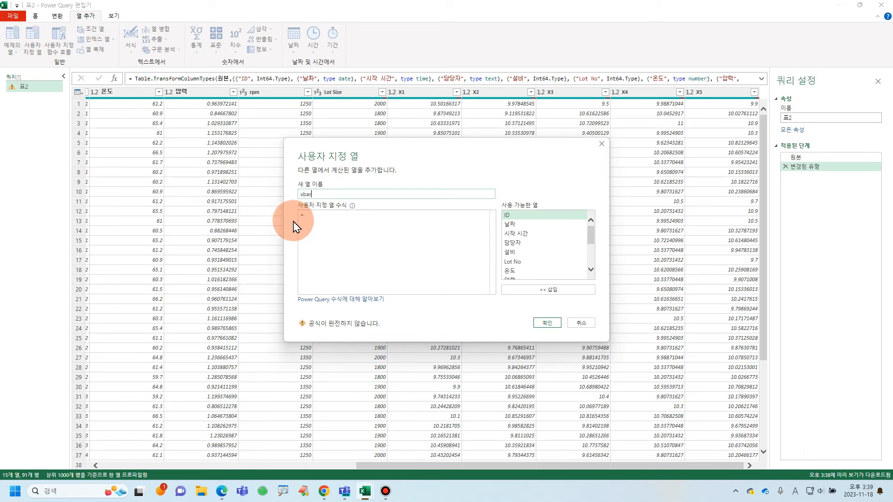
Begin the xbar column's formula with the List.Average function and an opening parenthesis
click(339, 220)
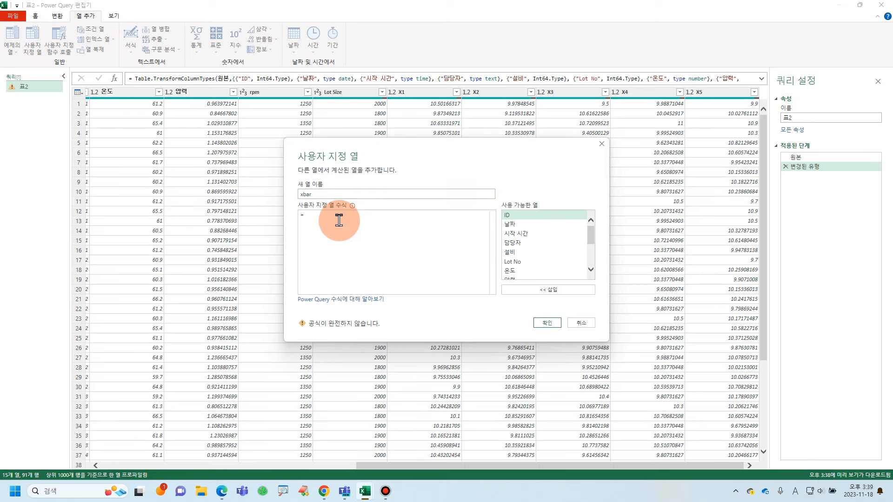
text(ㅁ)
key(Hangul)
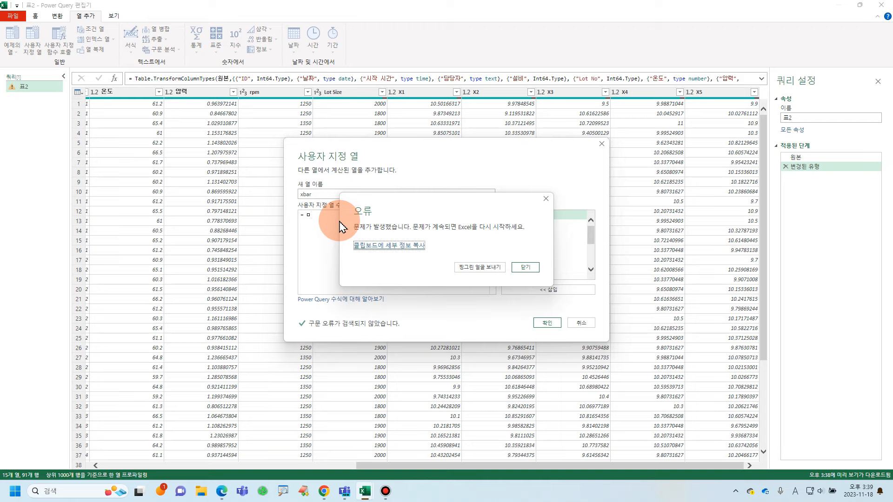
key(BackSpace)
text(a)
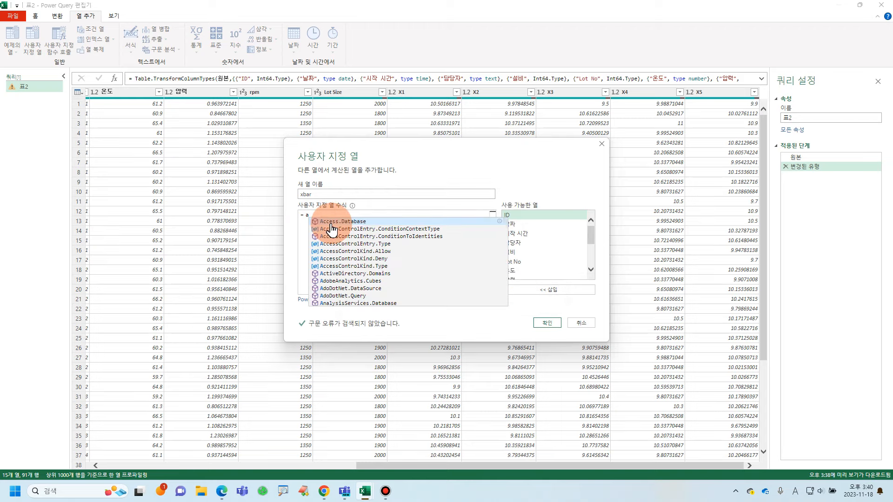
text(vera)
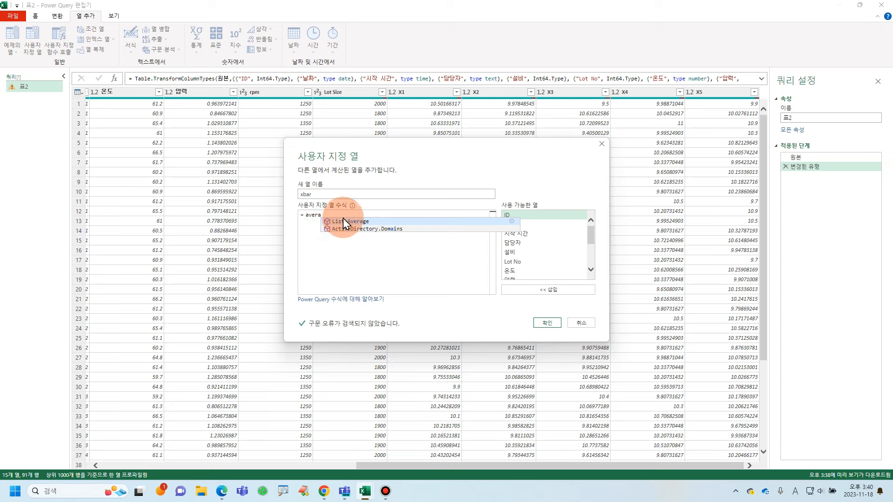
click(365, 223)
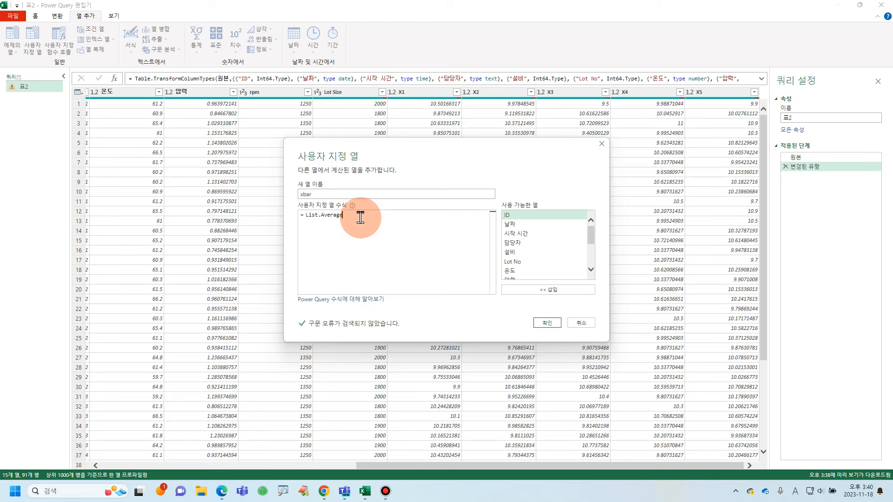
text(()
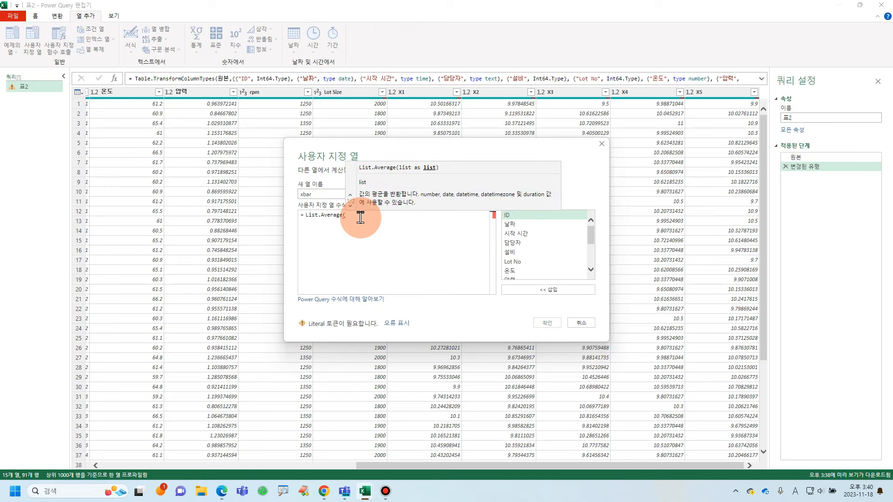
Complete the formula as List.Average([X1],[X2],[X3],[X4],[X5]) and create the xbar column
drag(591, 236, 591, 255)
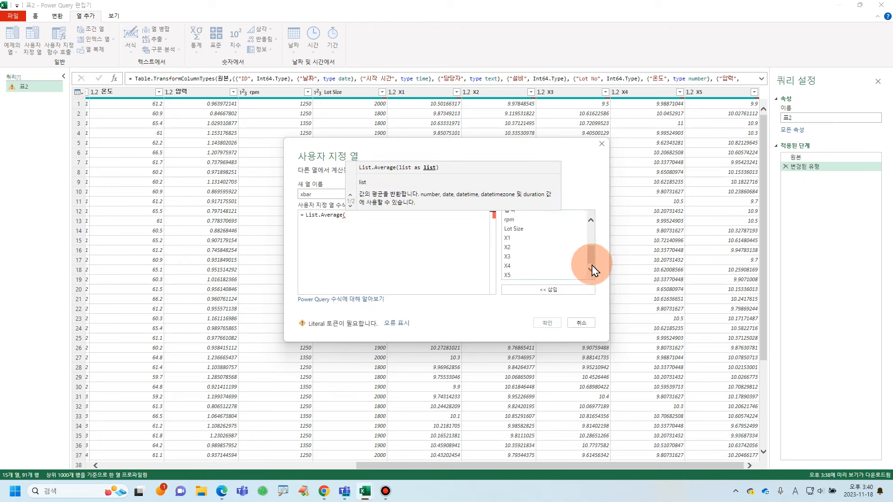
double_click(529, 238)
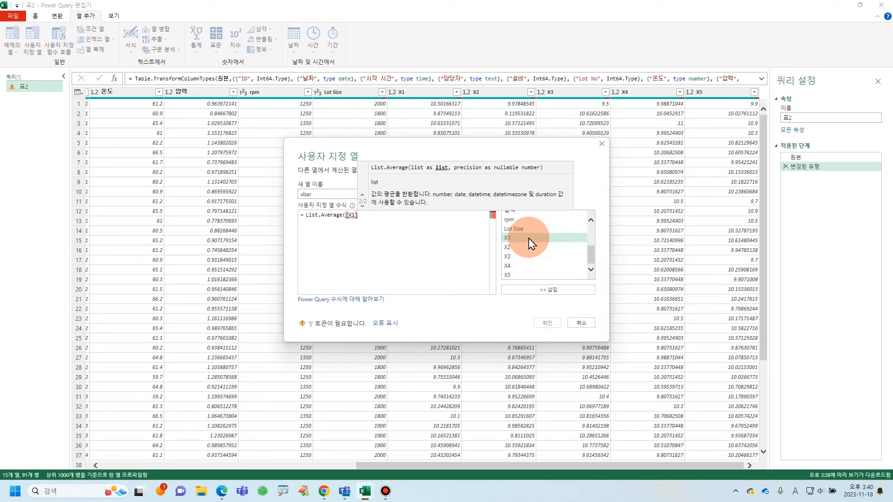
text(,)
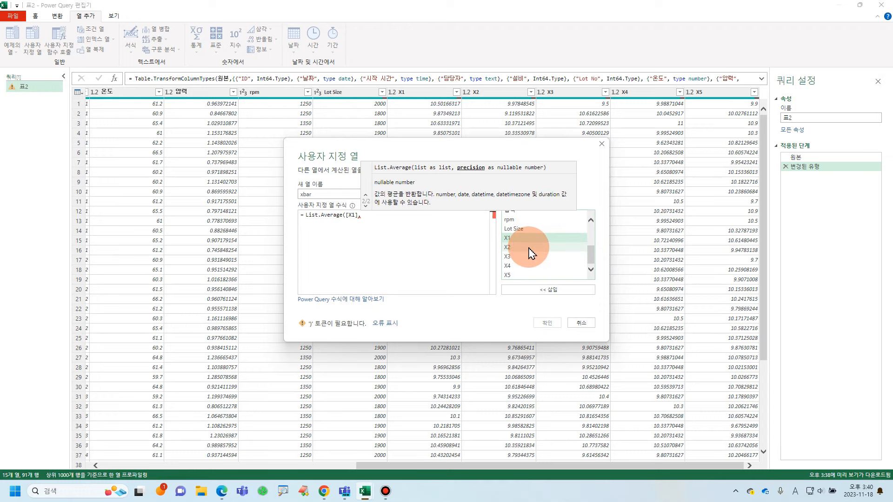
double_click(531, 249)
text(,)
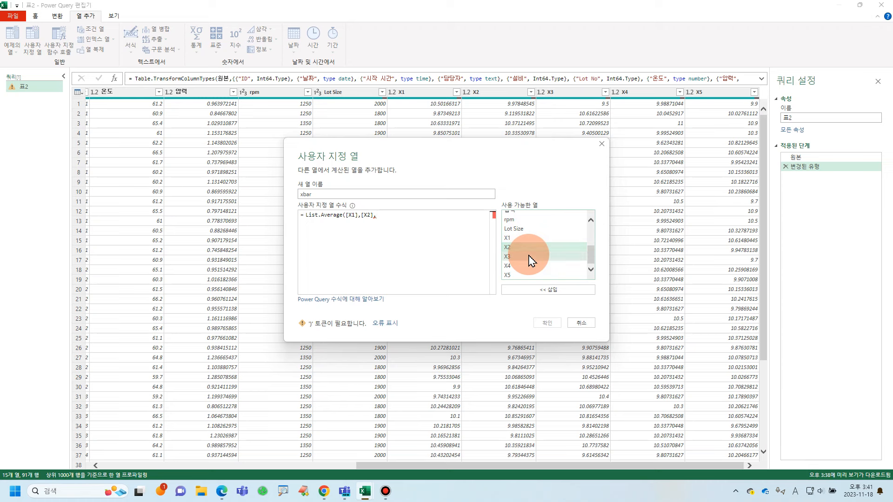
double_click(530, 258)
text(,)
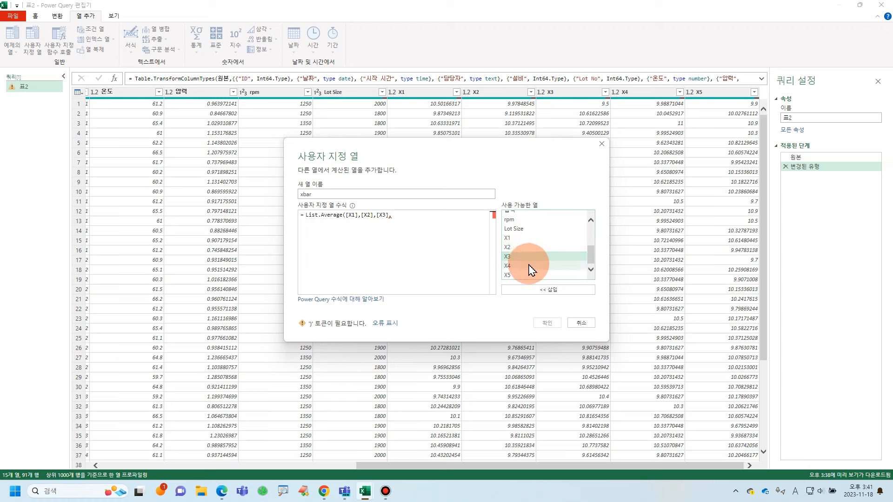
double_click(531, 267)
text(,)
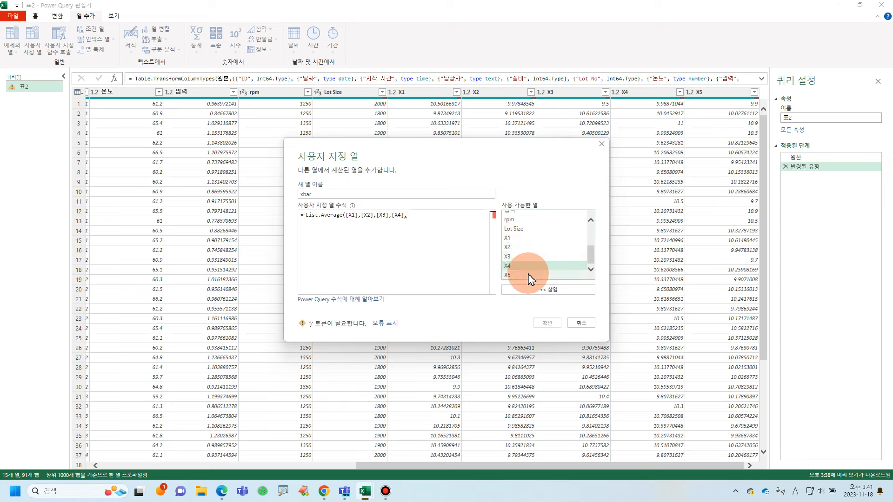
double_click(531, 277)
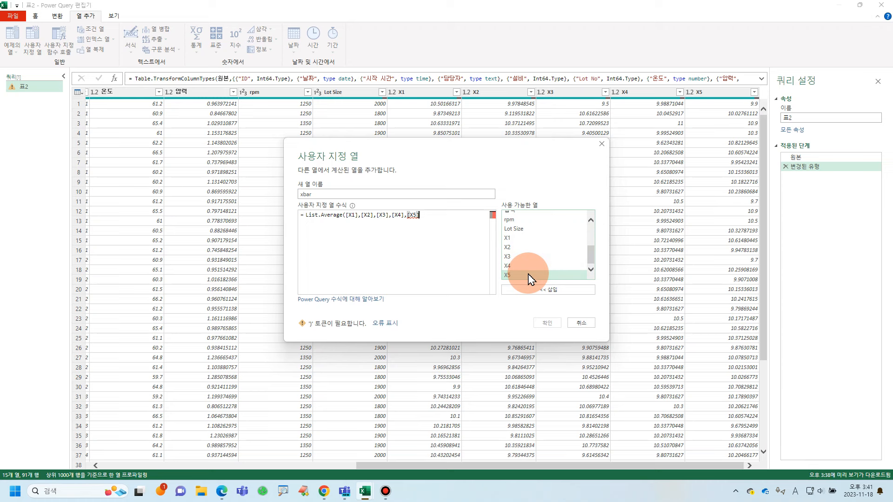
text())
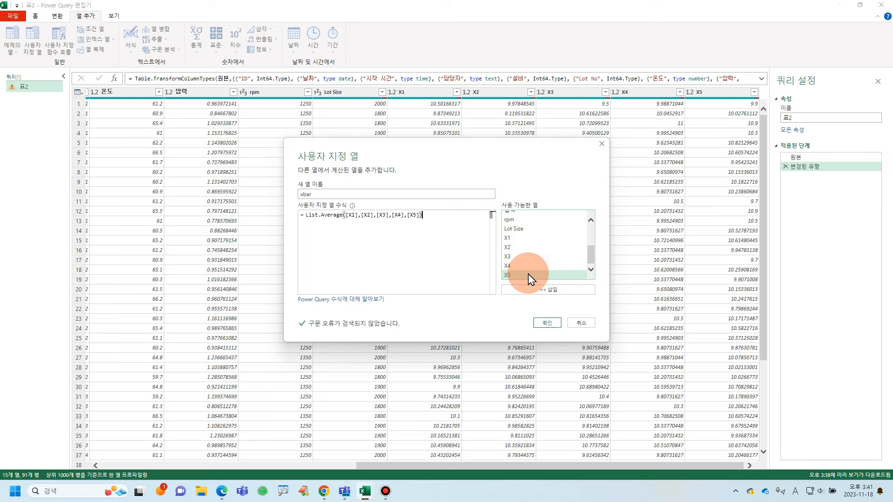
click(547, 323)
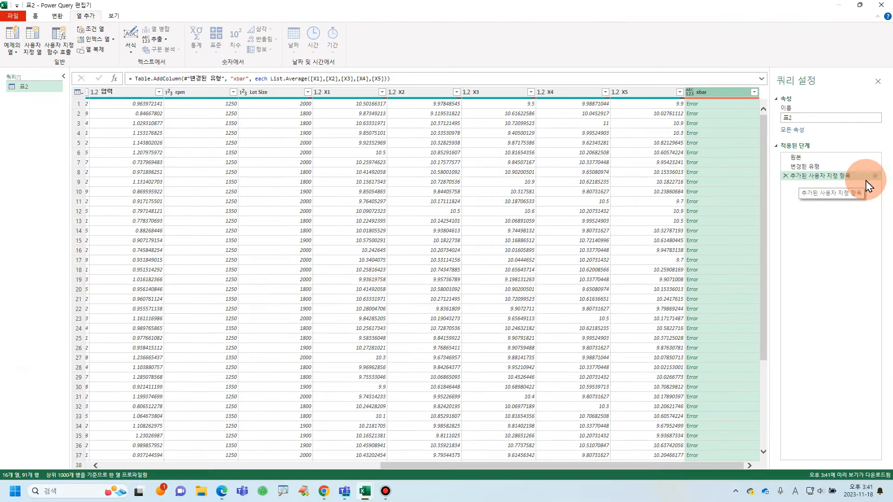
Reopen the xbar custom column's definition and copy its whole formula
click(875, 178)
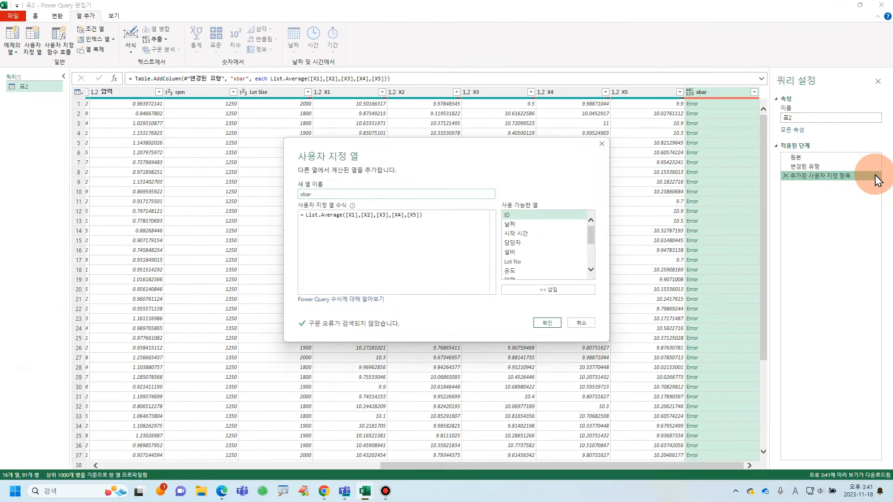
drag(453, 221, 274, 208)
key(ctrl+c)
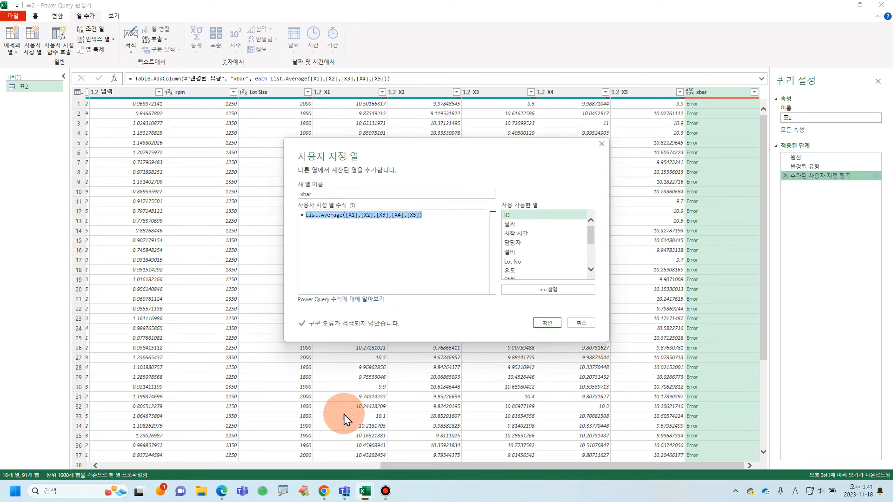
Switch to ChatGPT in the browser and ask "power query 에서 =List.Average([X1],[X2],[X3],[X4],[X5]) 문제점", pasting in the copied formula
click(222, 492)
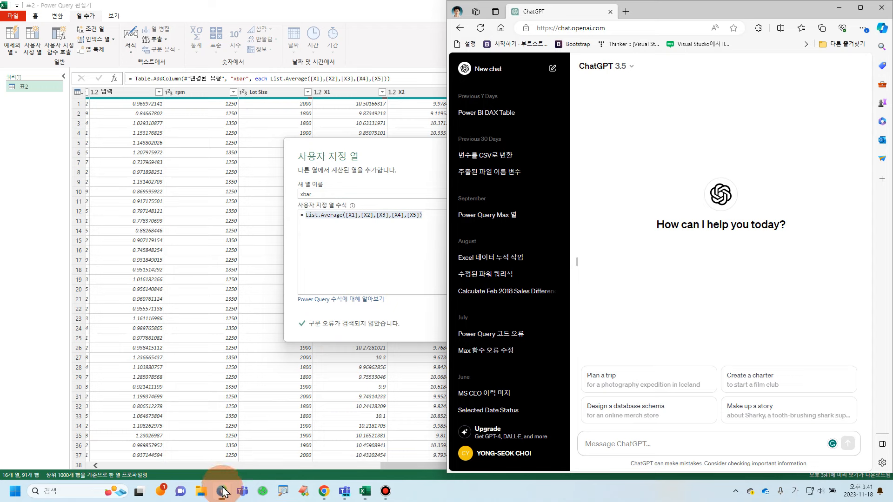
click(635, 445)
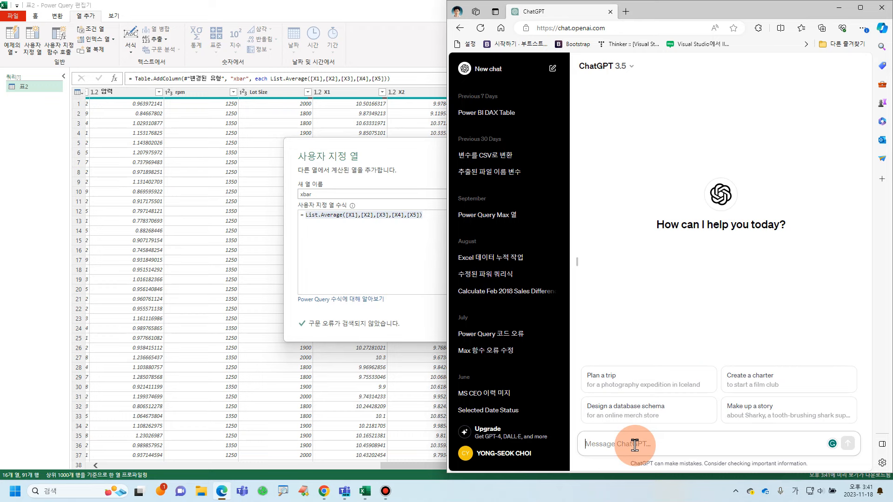
text(ㅔ)
key(BackSpace)
text(po)
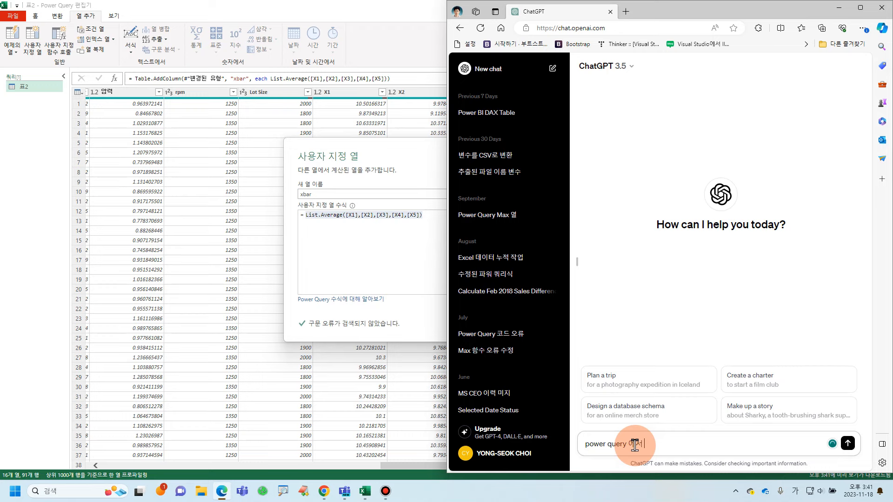
text(wer query 에서)
key(ctrl+v)
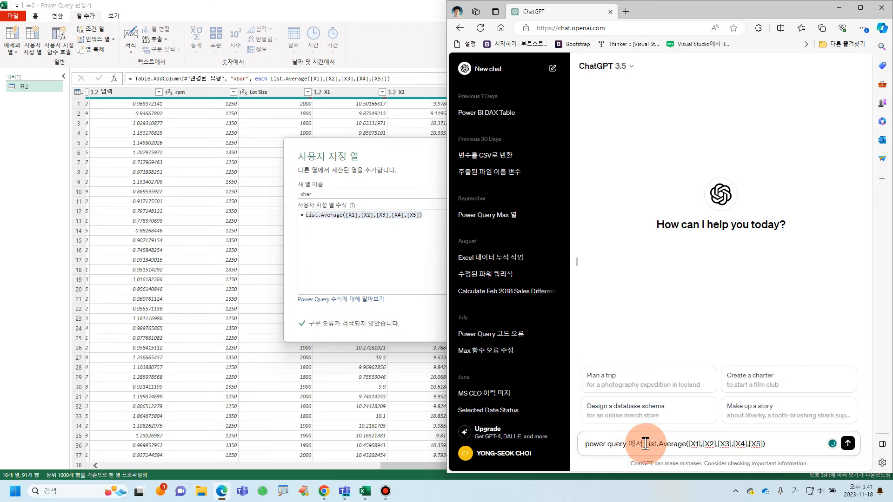
click(645, 443)
text(=)
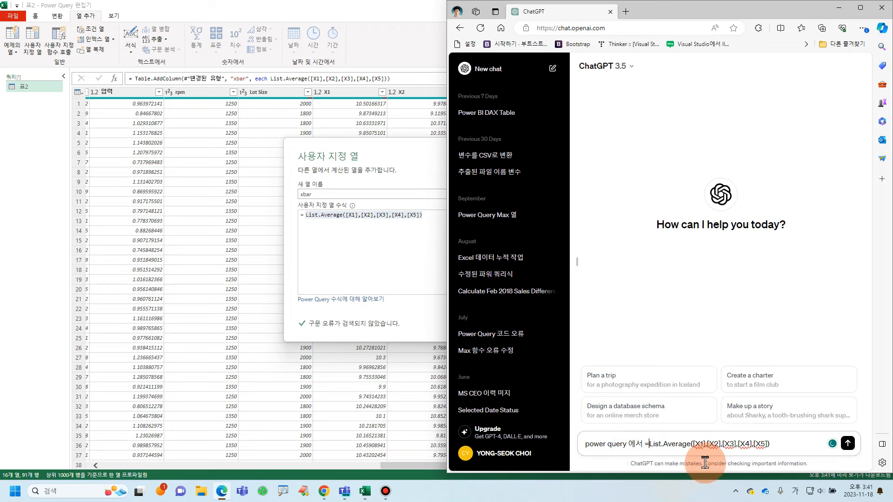
click(804, 444)
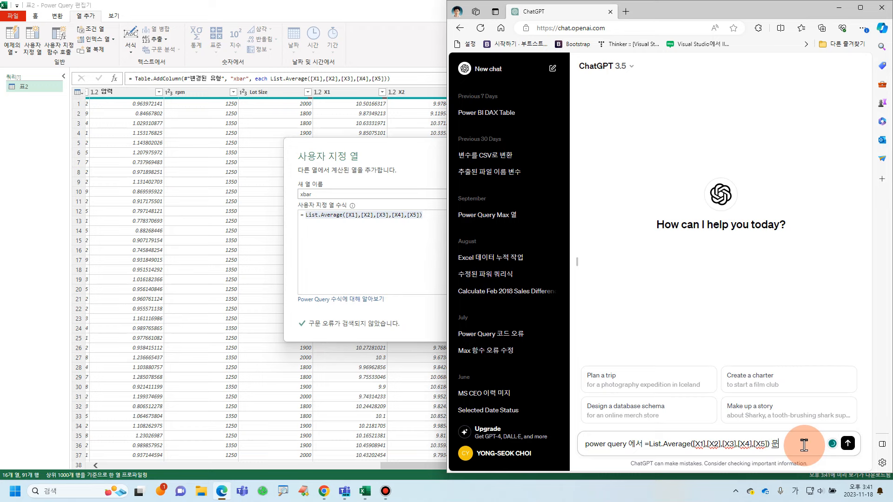
text(문제점)
key(Return)
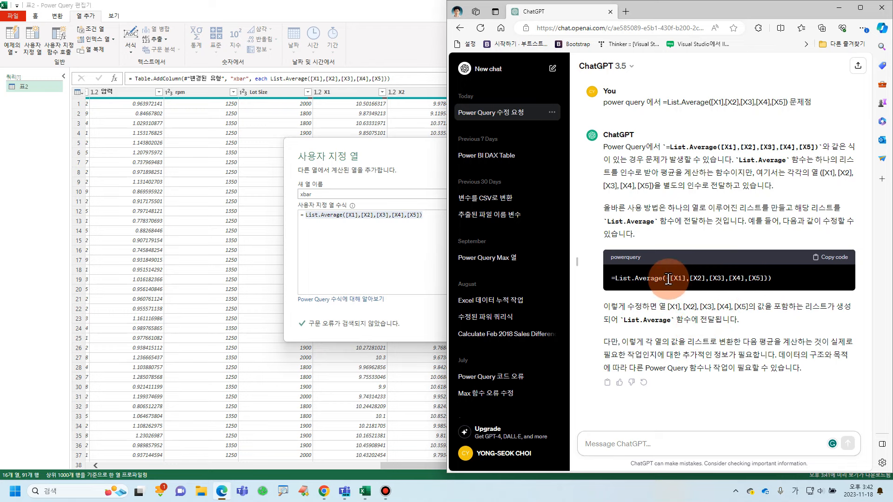
Return to Power Query, wrap the xbar formula's arguments in braces as List.Average({[X1],[X2],[X3],[X4],[X5]}), and apply it
drag(670, 278, 666, 278)
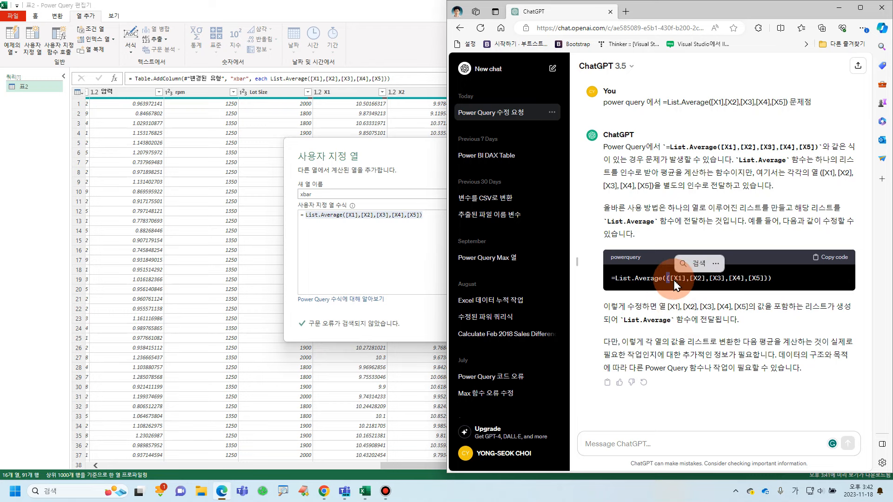
click(382, 246)
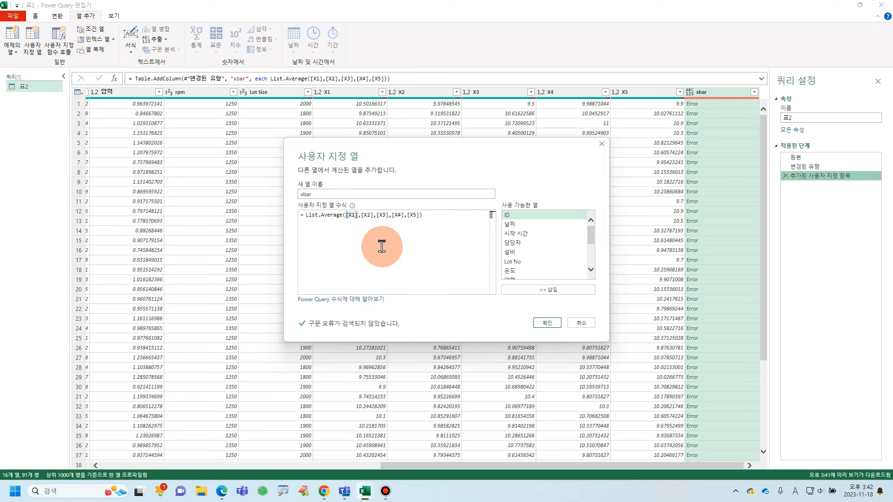
text({)
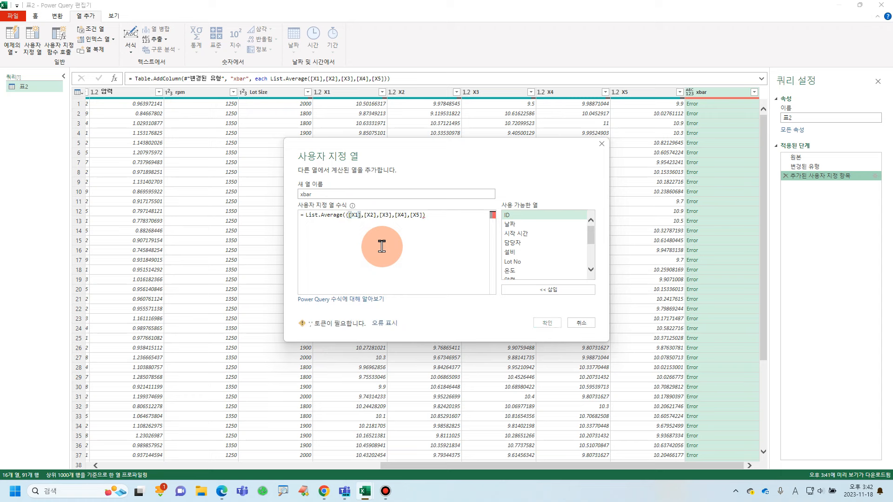
click(423, 215)
text(})
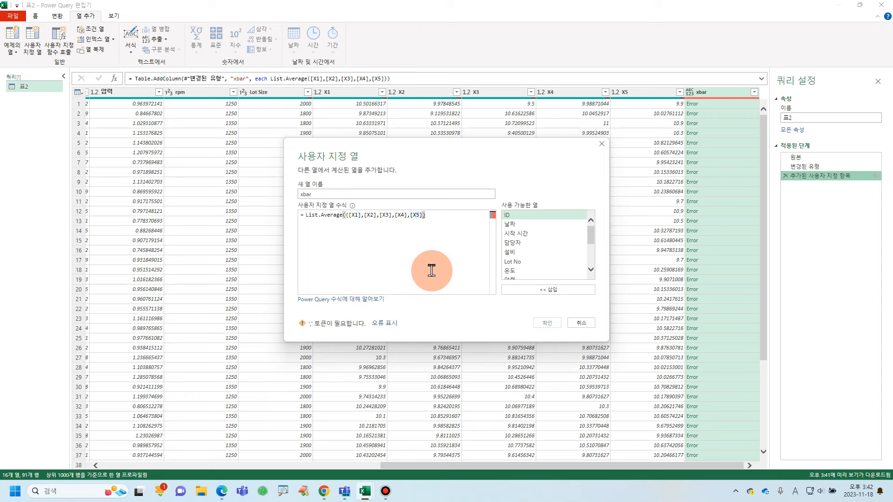
text(})
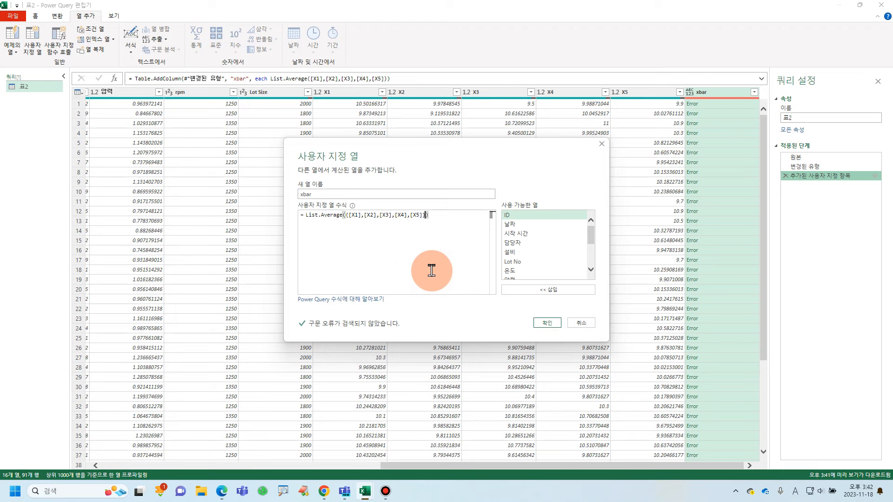
click(547, 323)
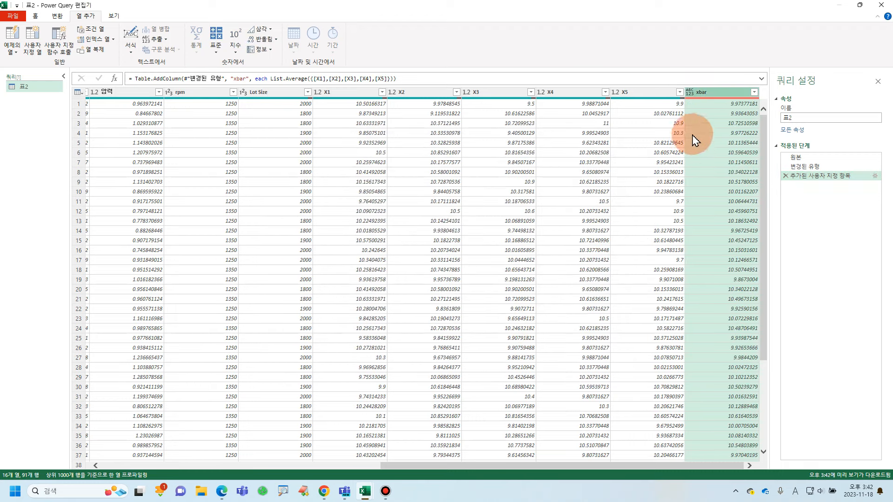
Set the xbar column's data type to decimal number (10진수)
click(691, 92)
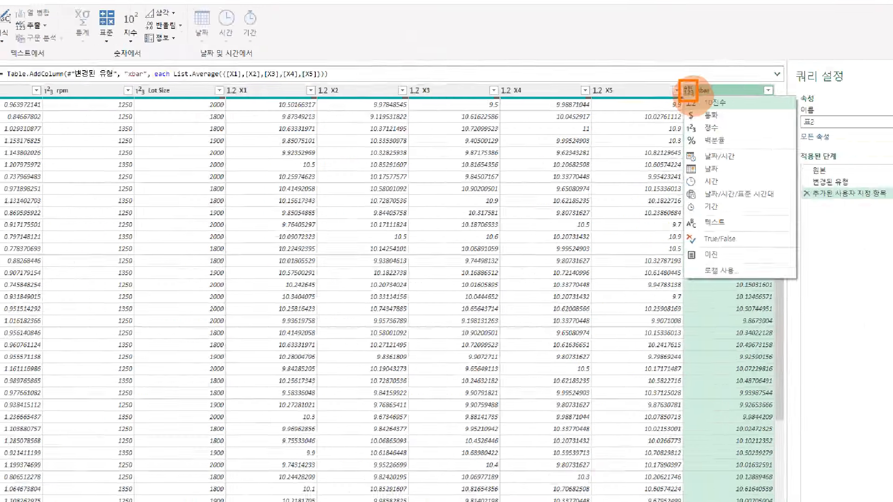
click(693, 88)
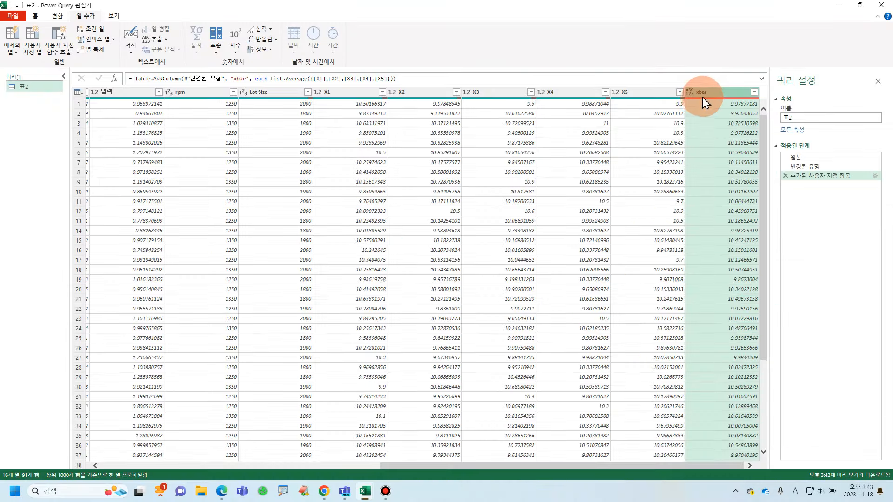
click(693, 92)
click(702, 111)
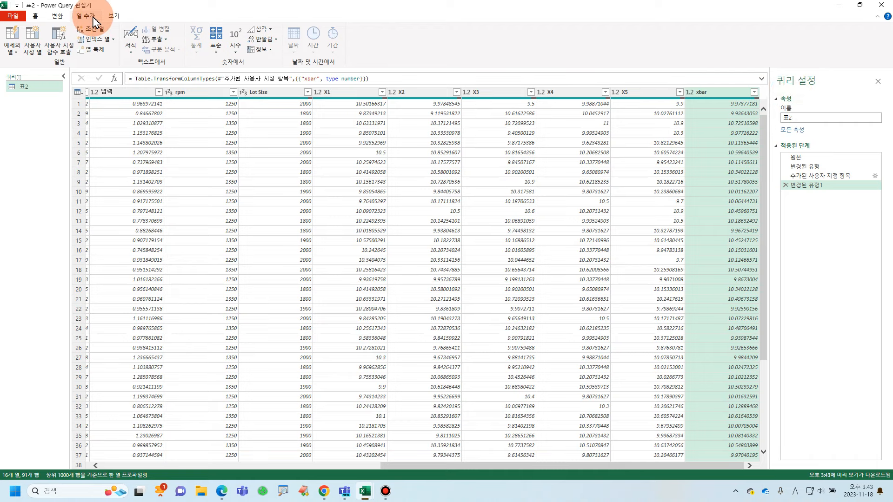
Start a new custom column named R, leaving its formula empty
click(32, 42)
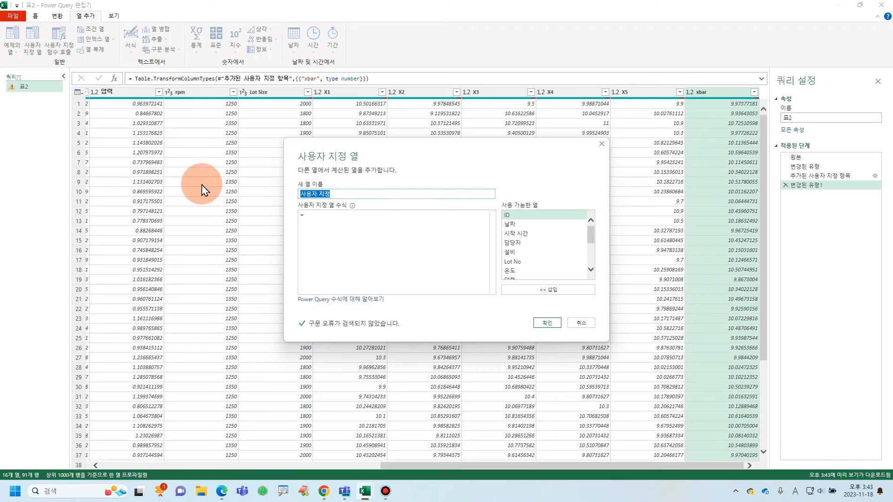
text(R)
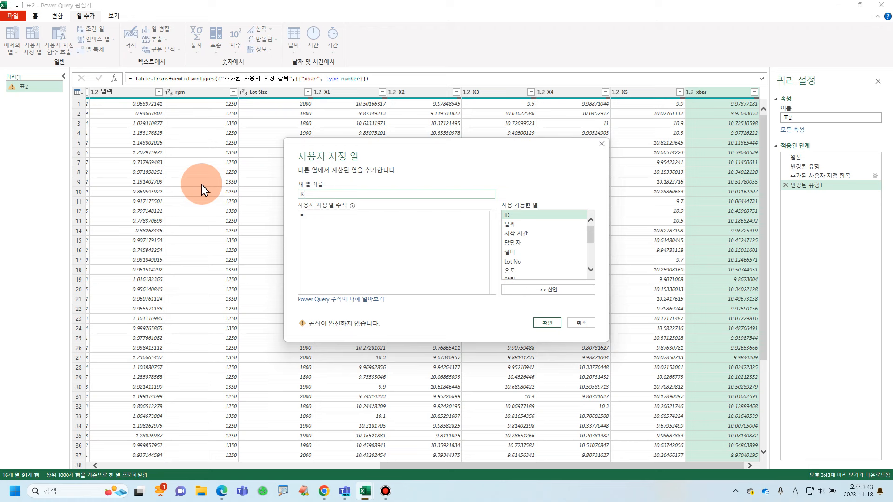
click(306, 224)
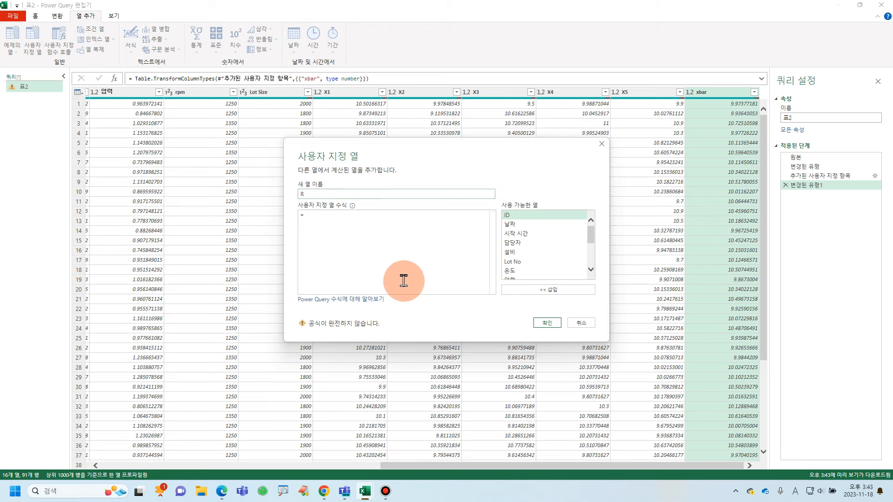
key(Hangul)
text(ㅣ)
click(530, 269)
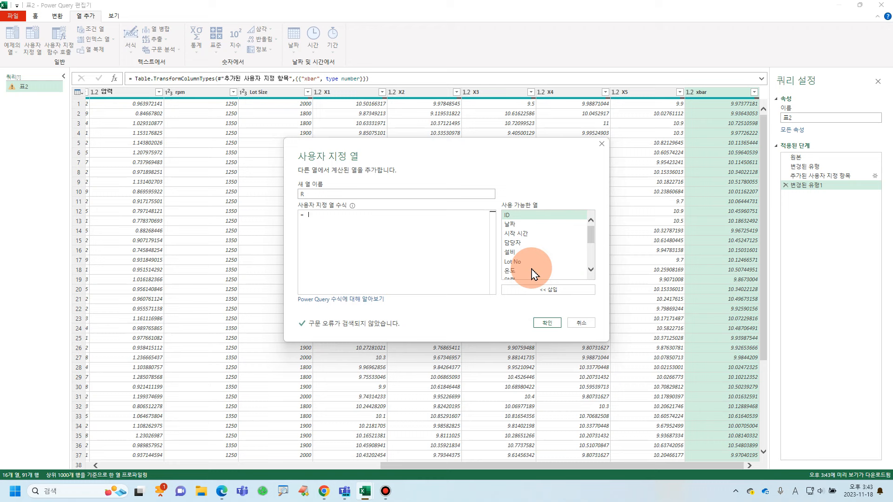
text(ㅣ1)
key(BackSpace)
key(BackSpace)
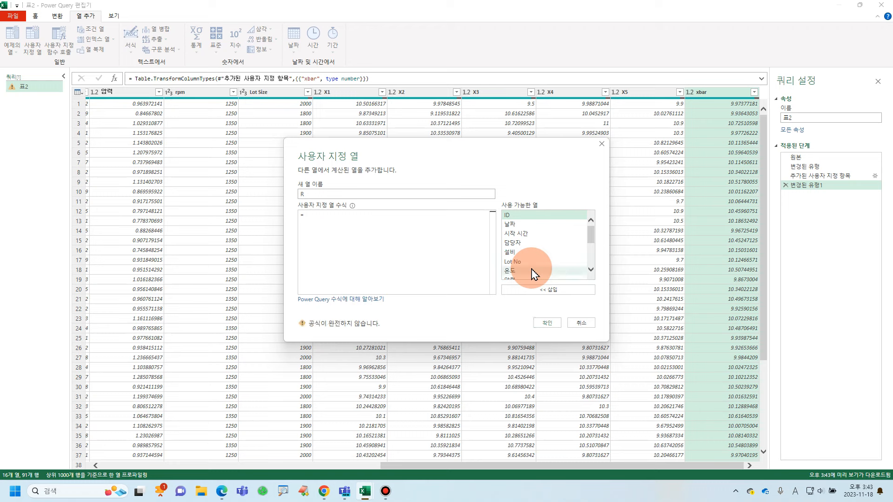
Begin the R column's formula with the List.Max function, removing the duplicated "list" text in front of it
text(lis)
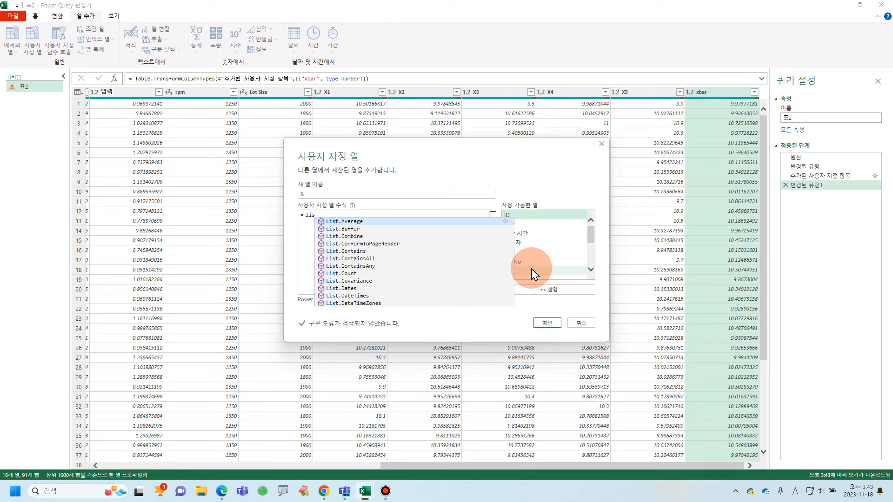
text(t.)
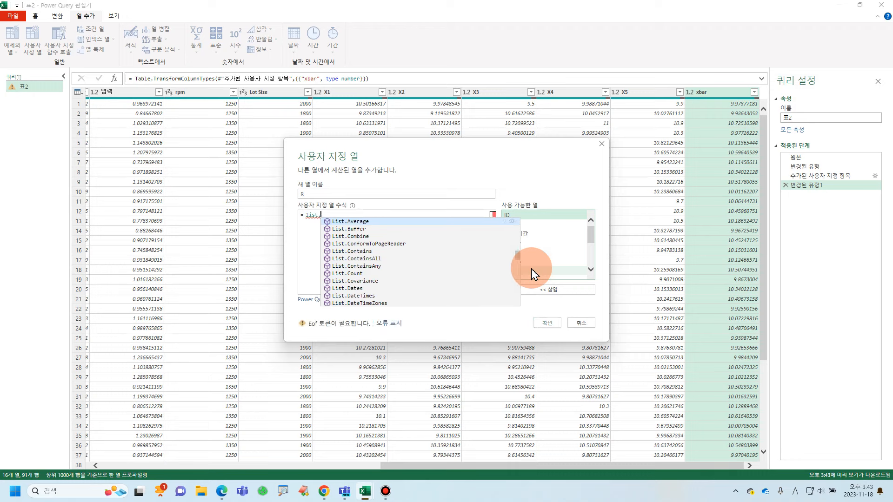
text(ma)
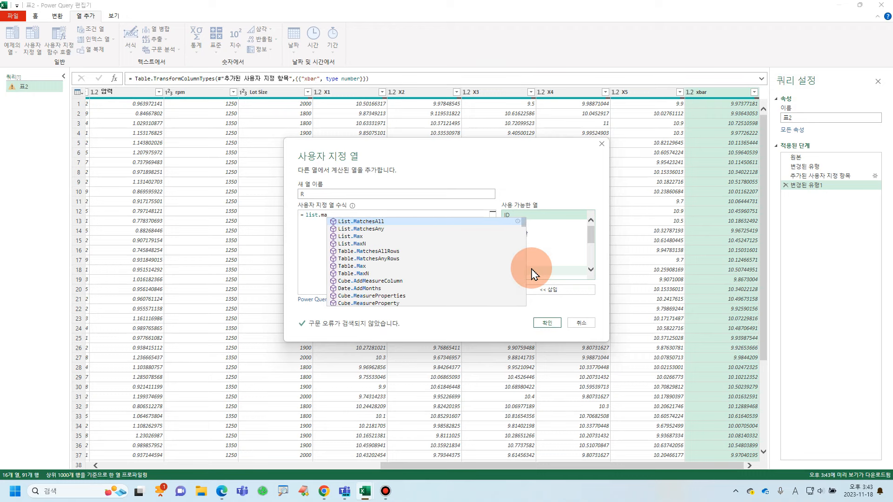
text(x)
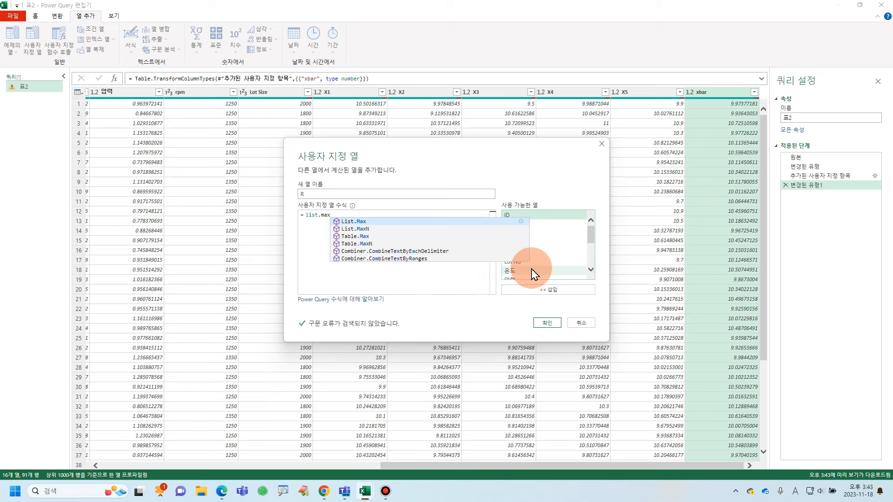
key(Tab)
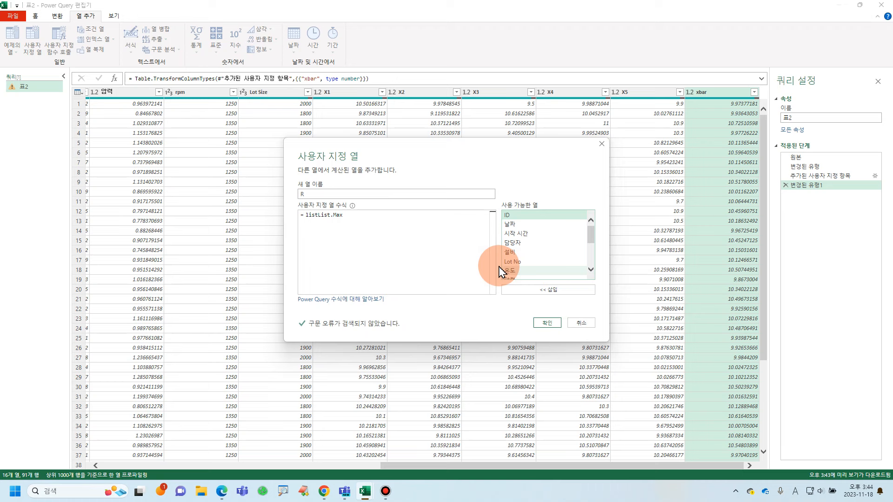
click(316, 215)
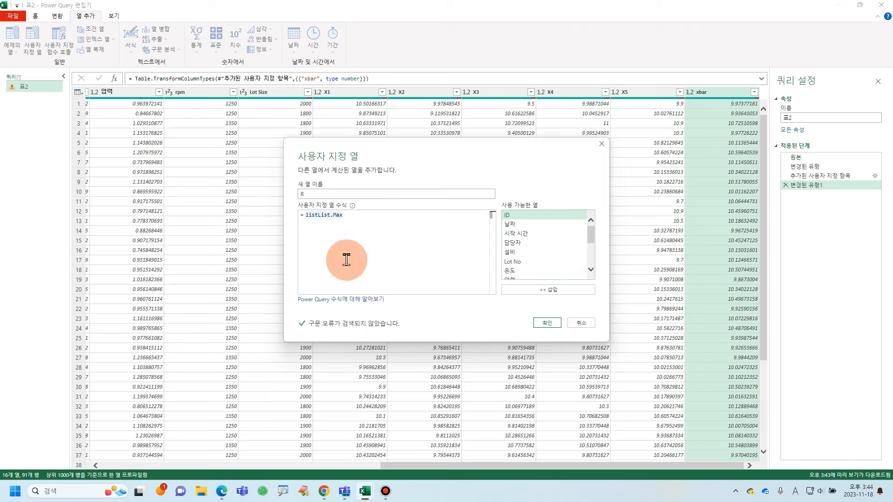
key(BackSpace)
key(BackSpace)
key(BackSpace)
key(BackSpace)
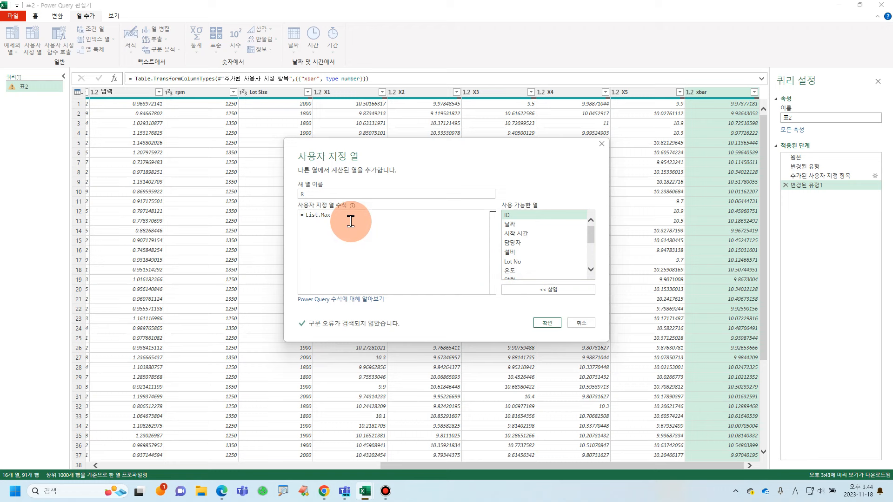
Give List.Max the columns X1 to X5 as a braced list, completing List.Max({[X1],[X2],[X3],[X4],[X5]})
text(()
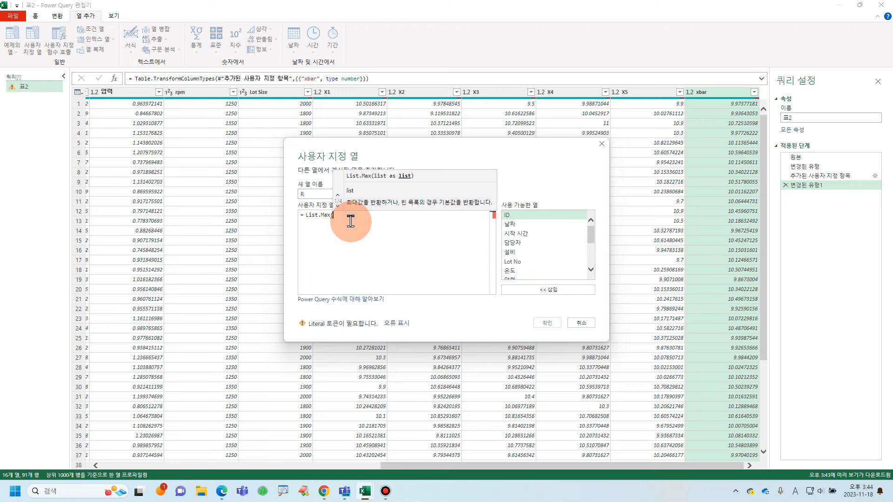
text({)
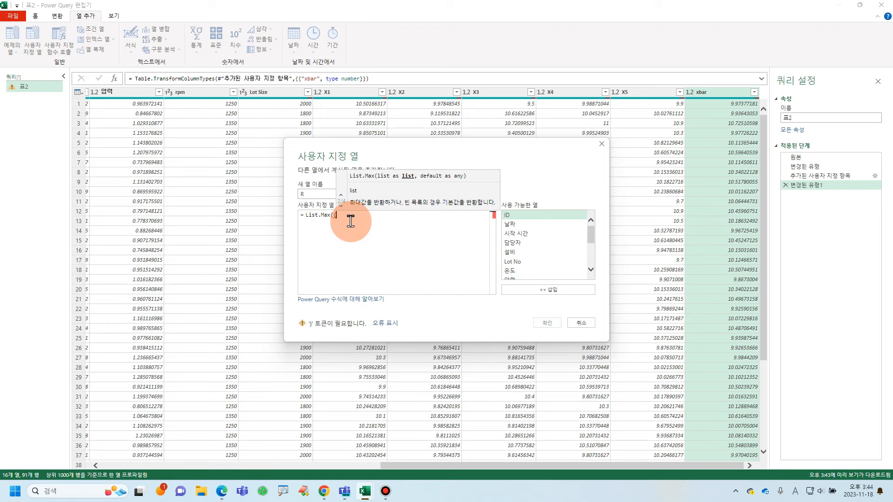
scroll(542, 244, down, 2)
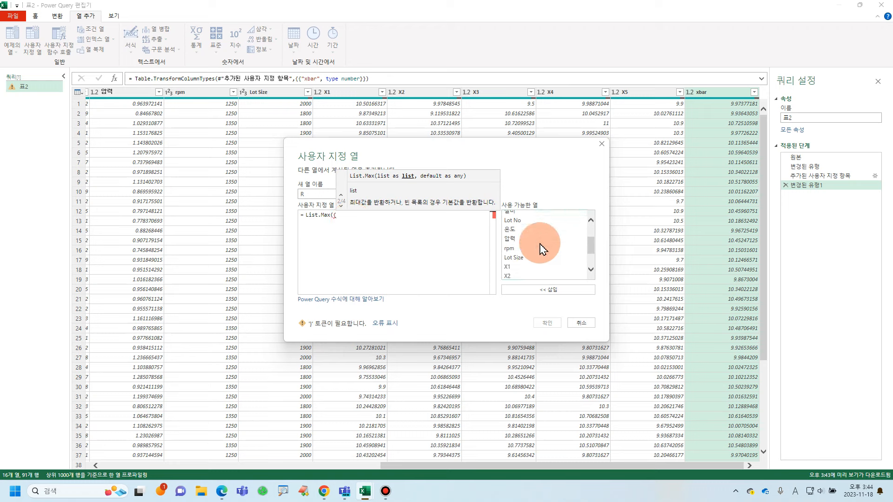
click(537, 248)
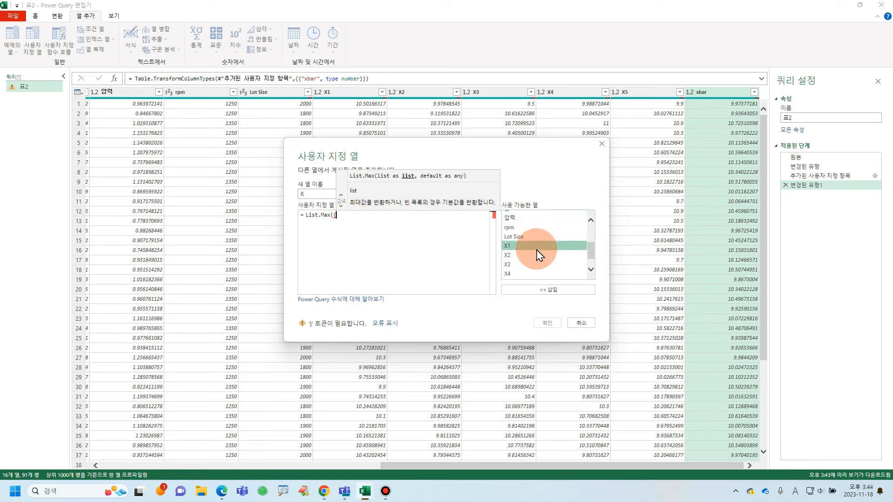
double_click(537, 249)
text(,)
double_click(536, 256)
text(,)
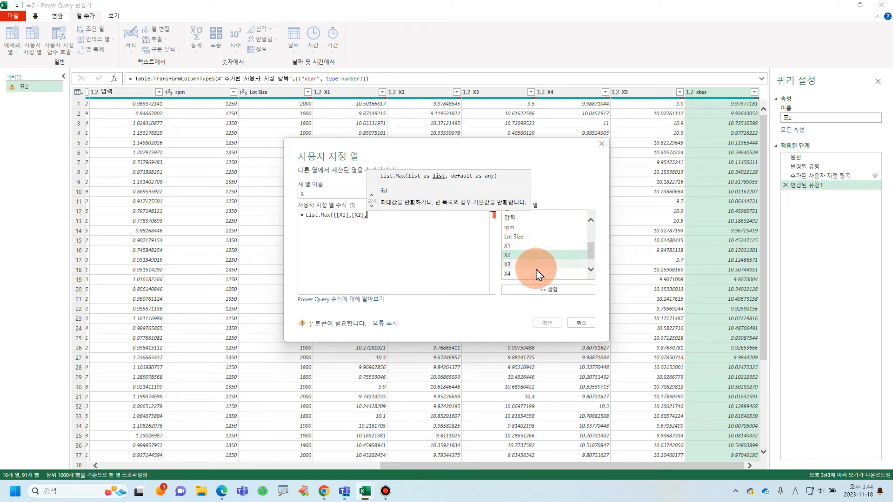
double_click(537, 265)
text(,)
double_click(537, 274)
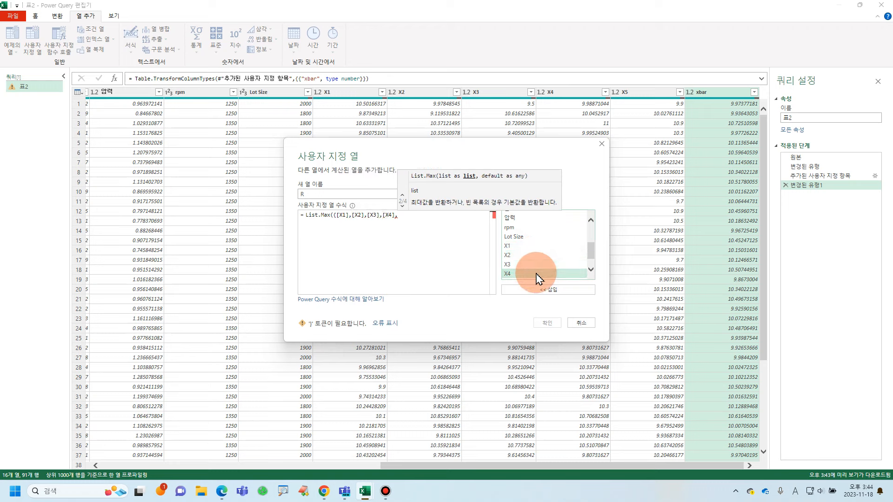
text(,)
scroll(558, 269, down, 1)
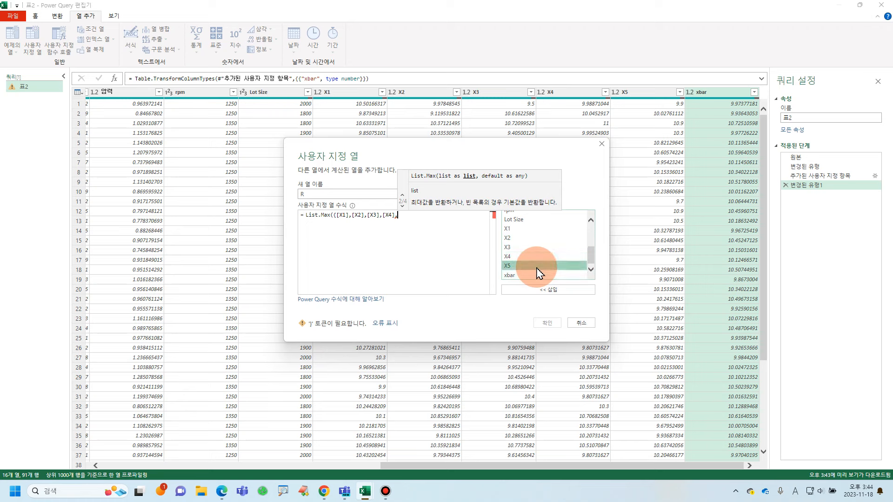
double_click(537, 267)
text(}))
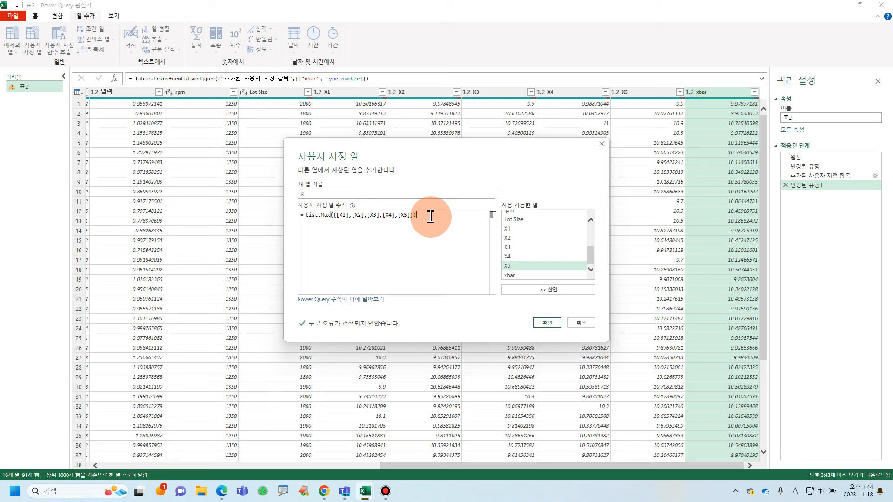
Subtract List.Min({[X1],[X2],[X3],[X4],[X5]}) in the formula by reusing a copy of the List.Max expression, and create the R column
text(-)
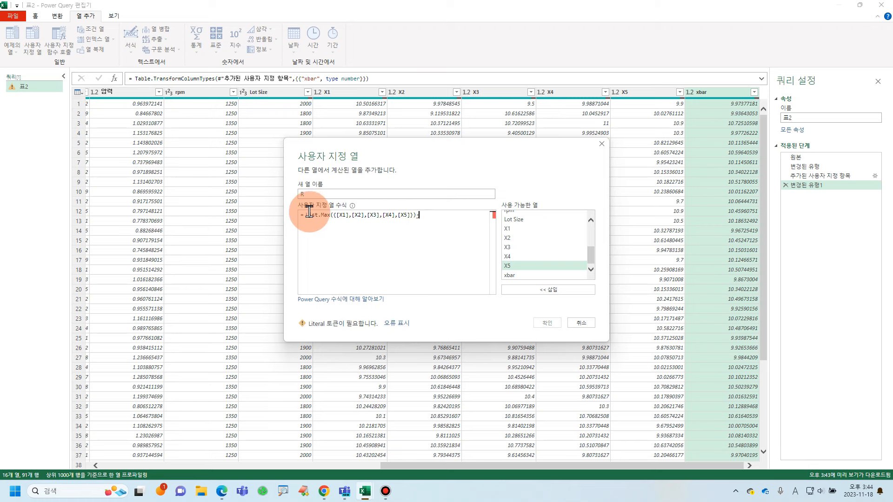
drag(305, 213, 423, 237)
key(ctrl+c)
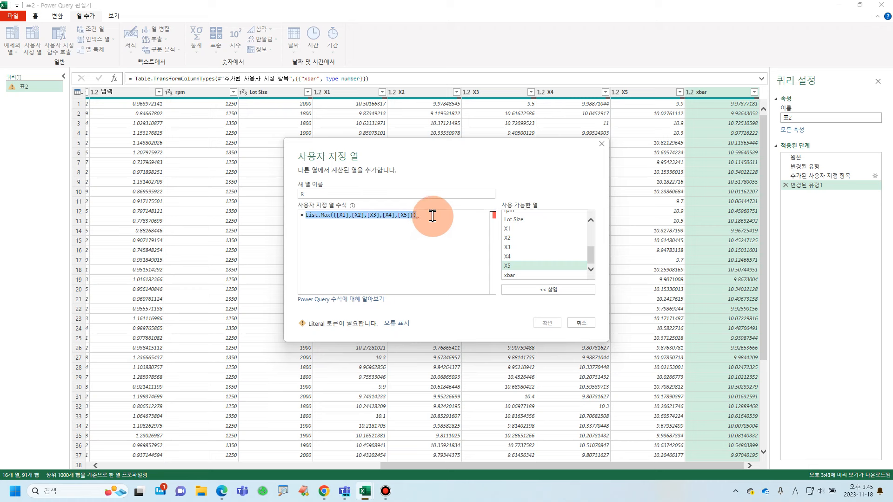
click(433, 217)
text(-)
key(ctrl+v)
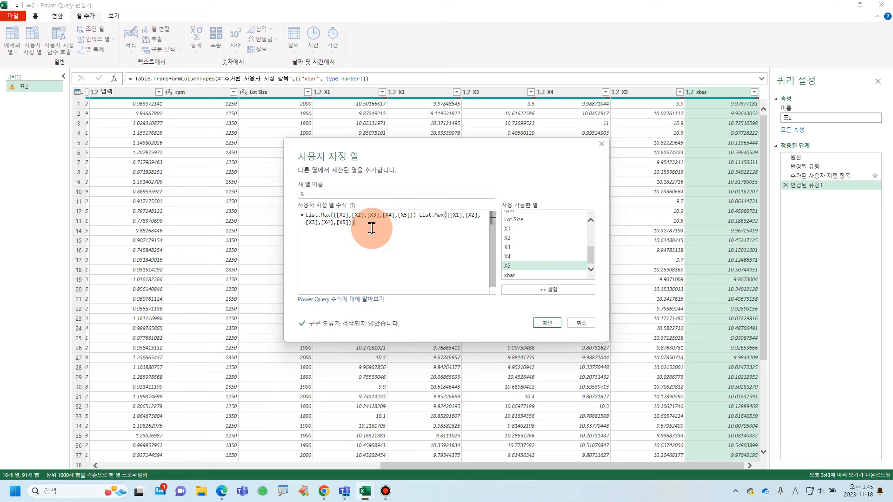
double_click(440, 215)
text(Min)
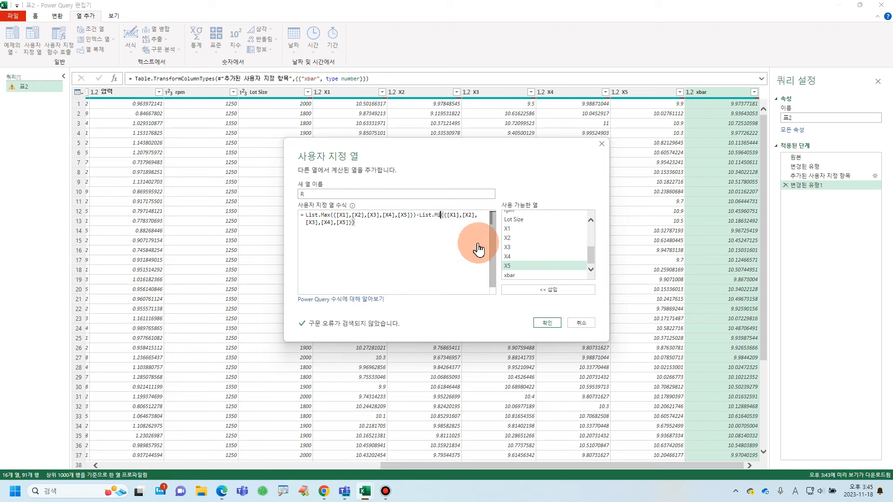
click(379, 224)
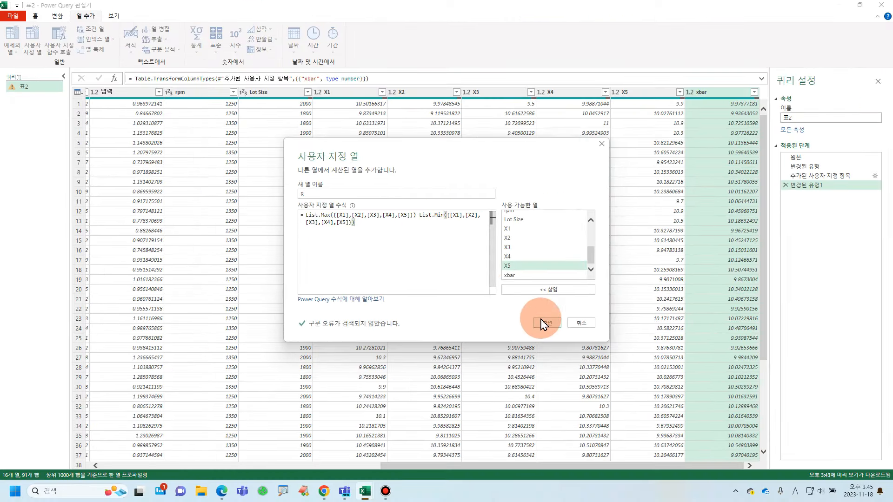
click(546, 323)
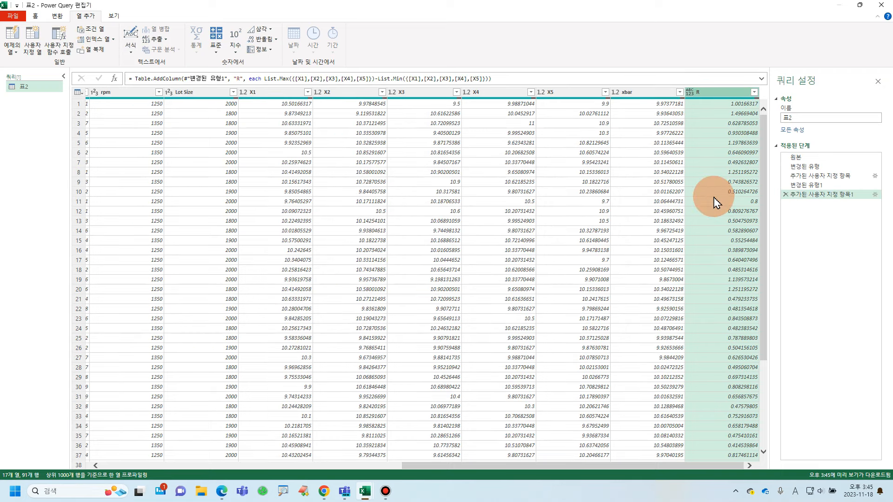
Set the R column's data type to decimal number (10진수) and check the xbar and R columns
click(692, 95)
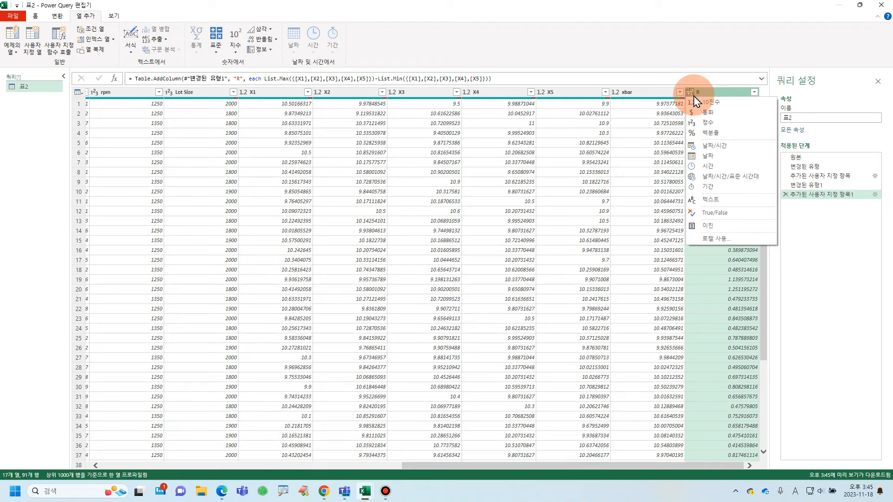
click(696, 101)
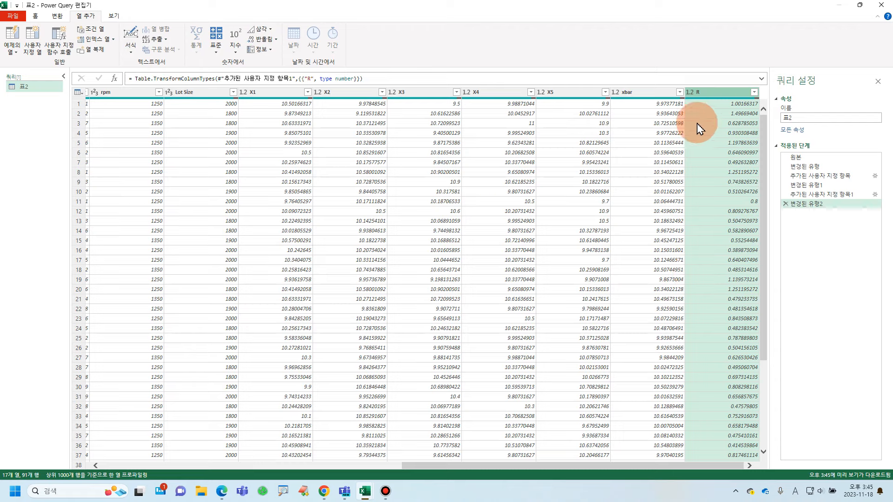
click(651, 93)
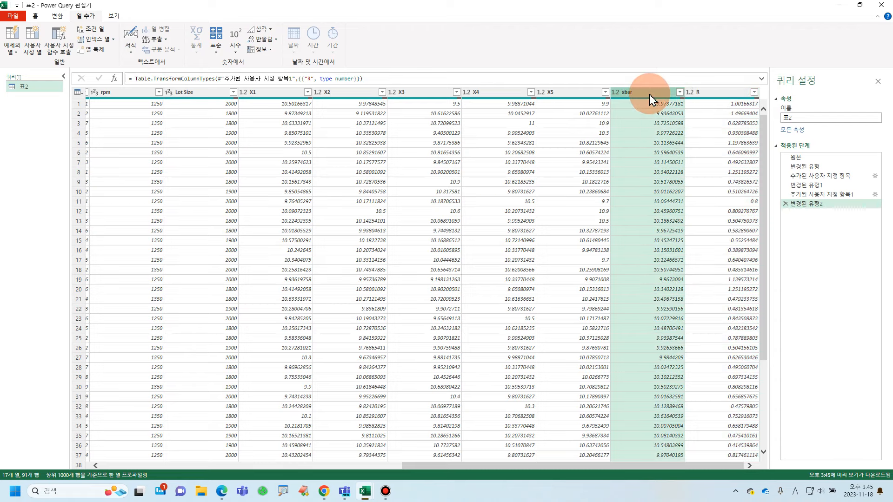
click(704, 92)
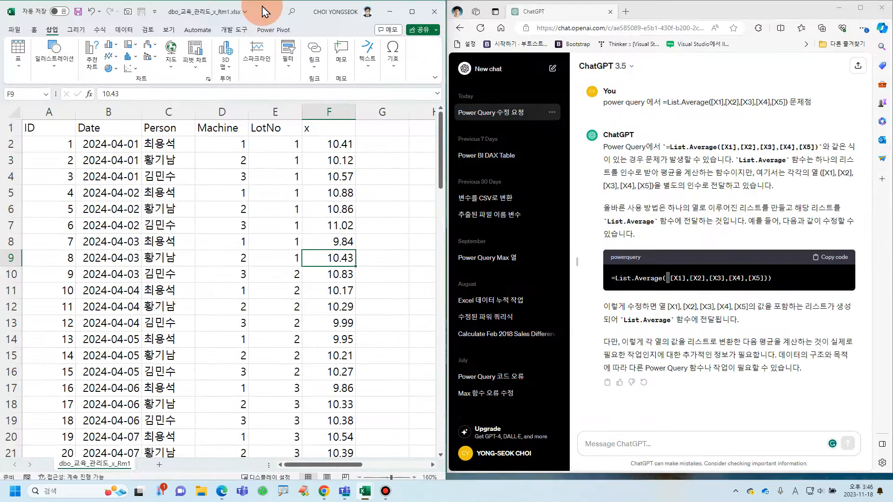
Convert the data range A1:F91 into a table with headers
click(214, 247)
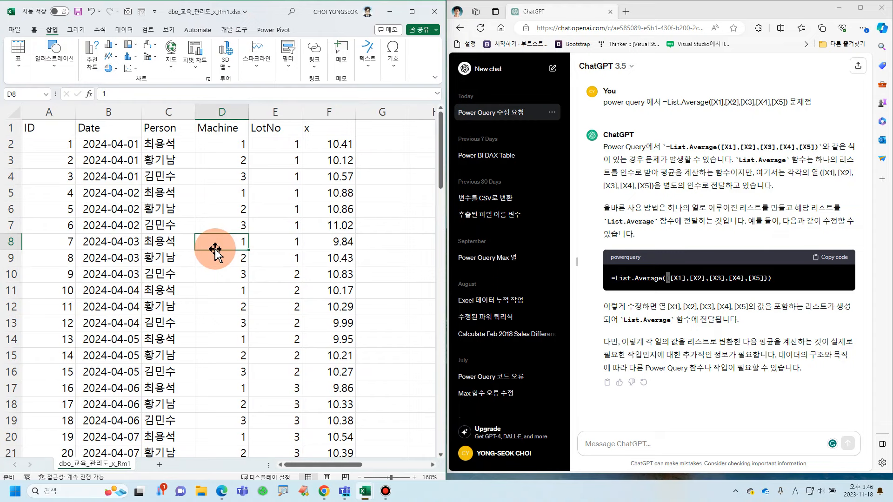
click(344, 149)
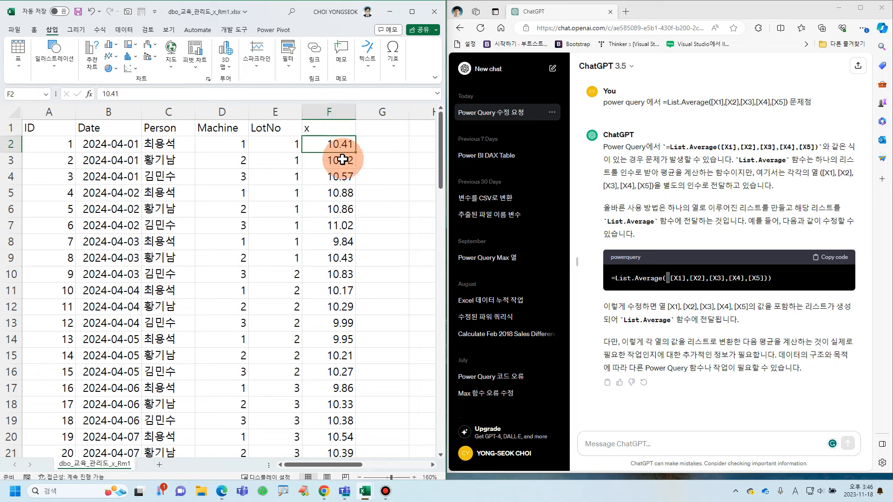
click(342, 159)
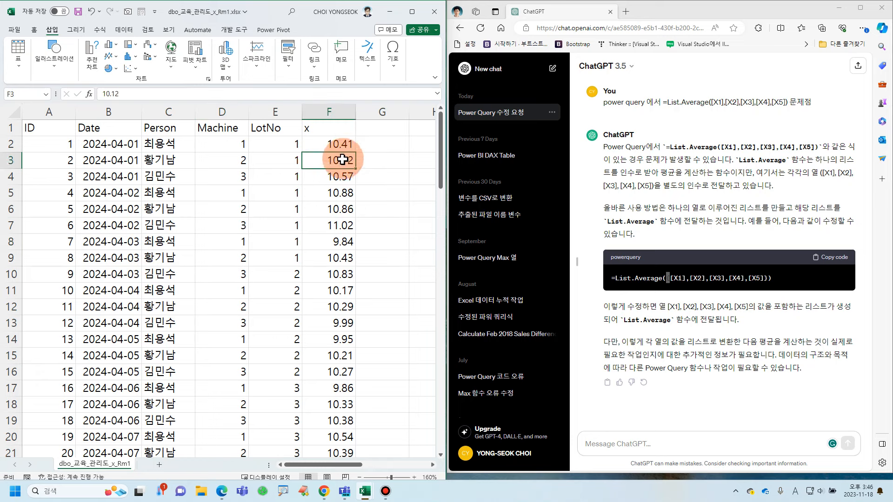
click(373, 158)
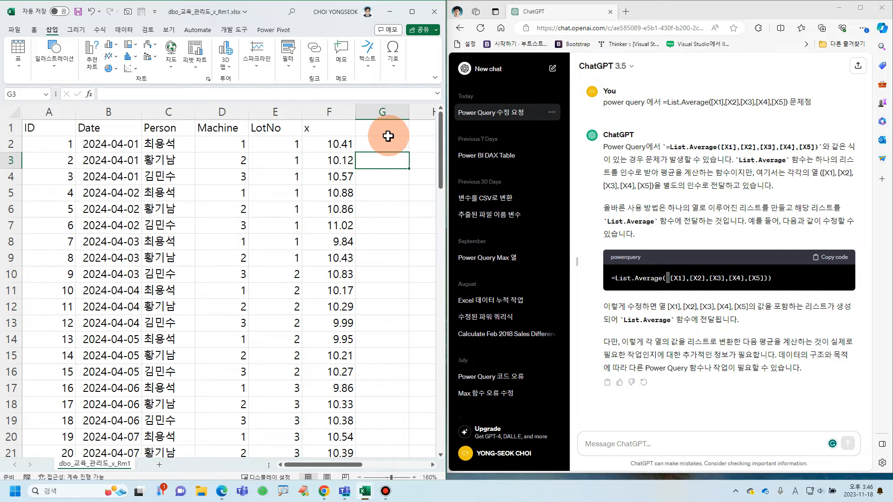
click(412, 11)
click(296, 208)
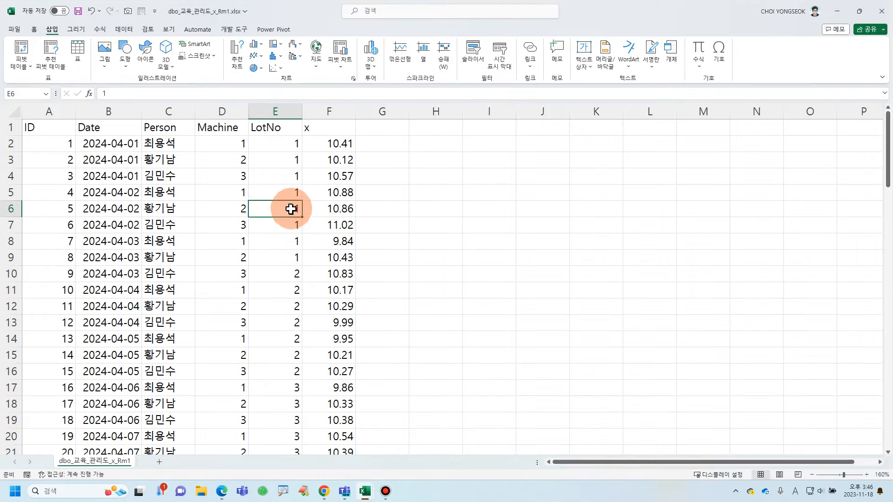
click(73, 51)
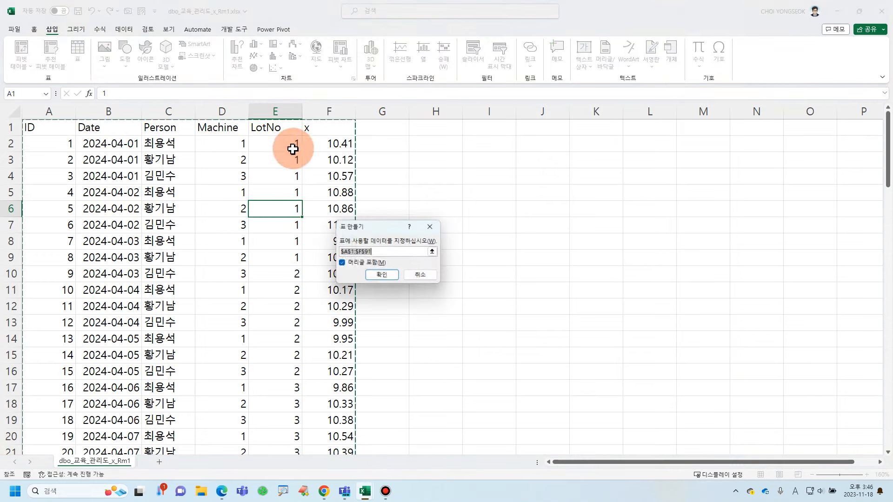
click(378, 276)
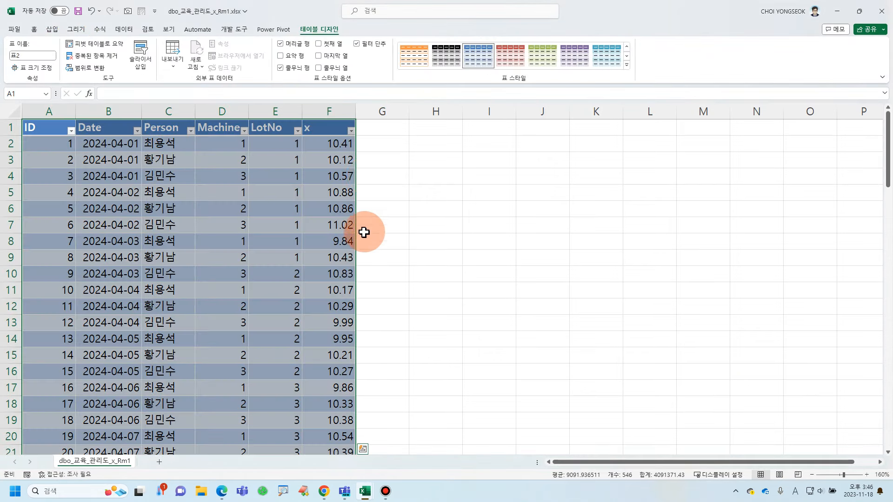
Add a column headed Rm directly beside the table's x column
click(377, 132)
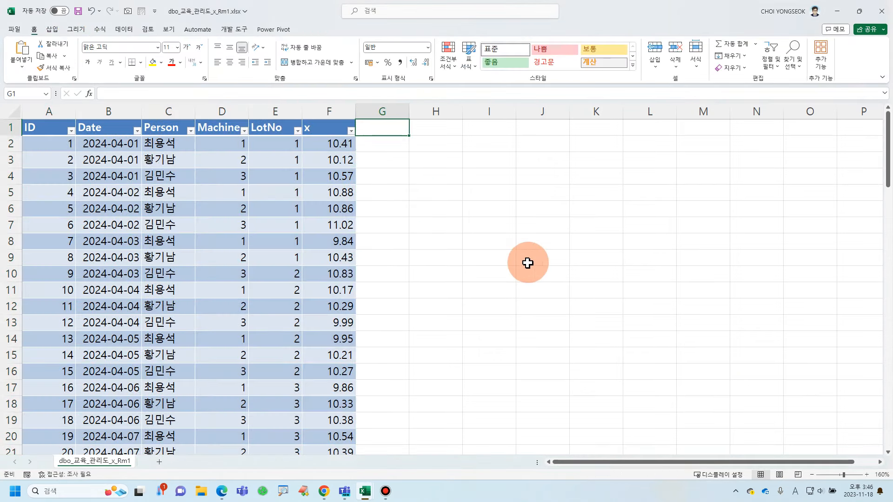
text(Rm)
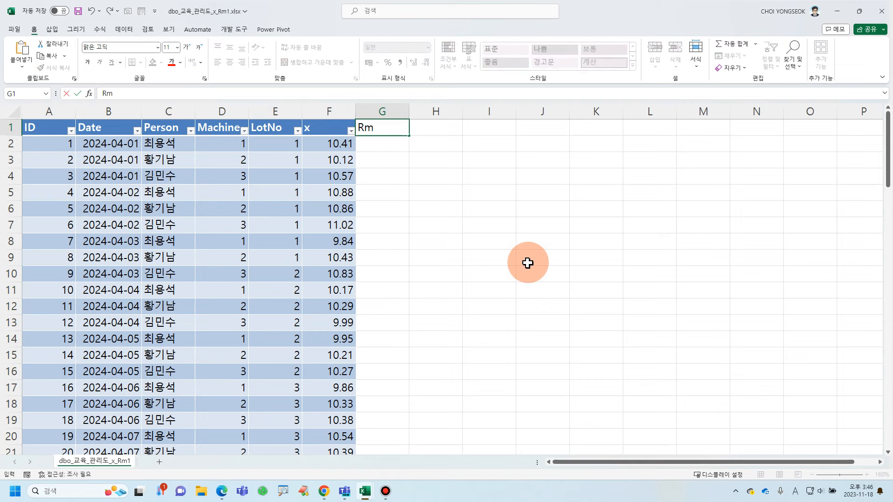
key(Return)
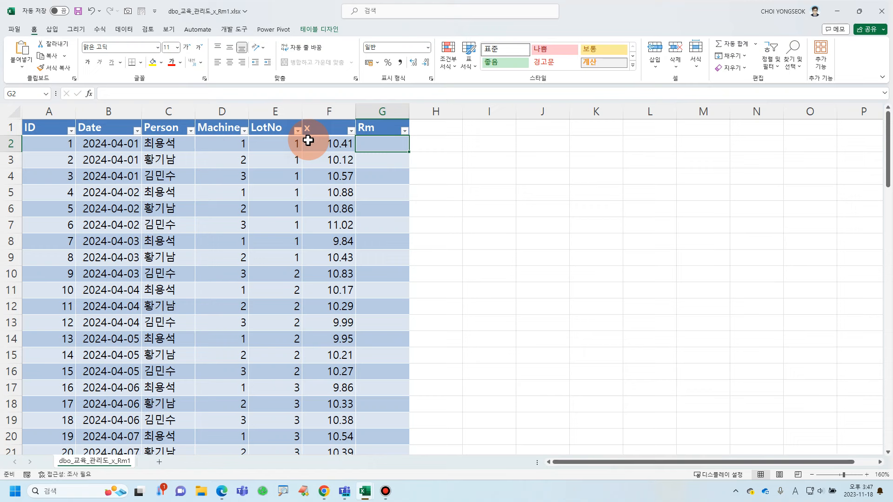
double_click(367, 128)
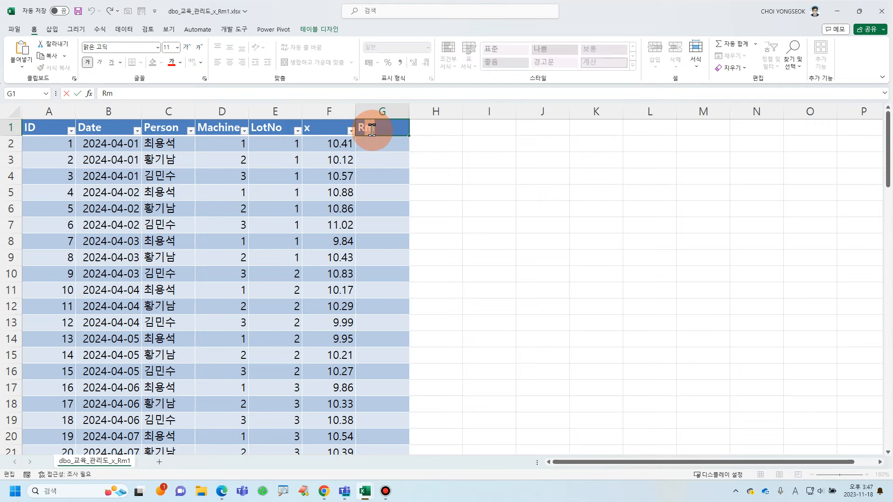
text(s)
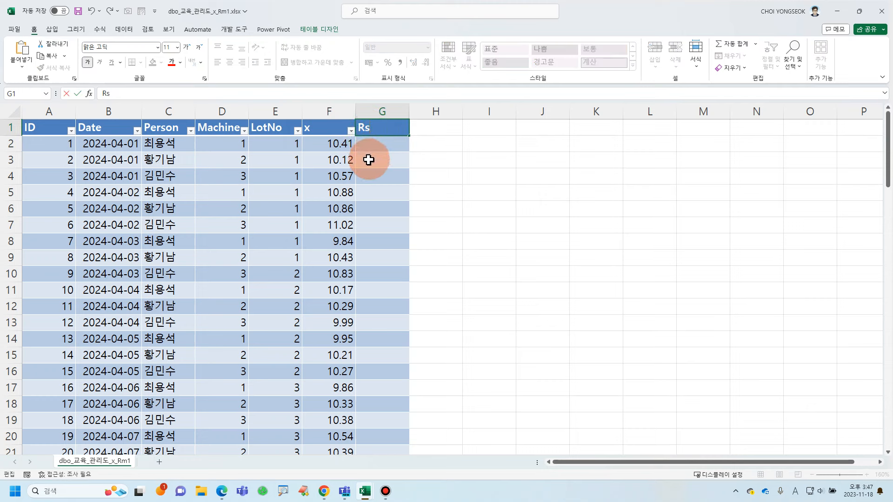
text(m)
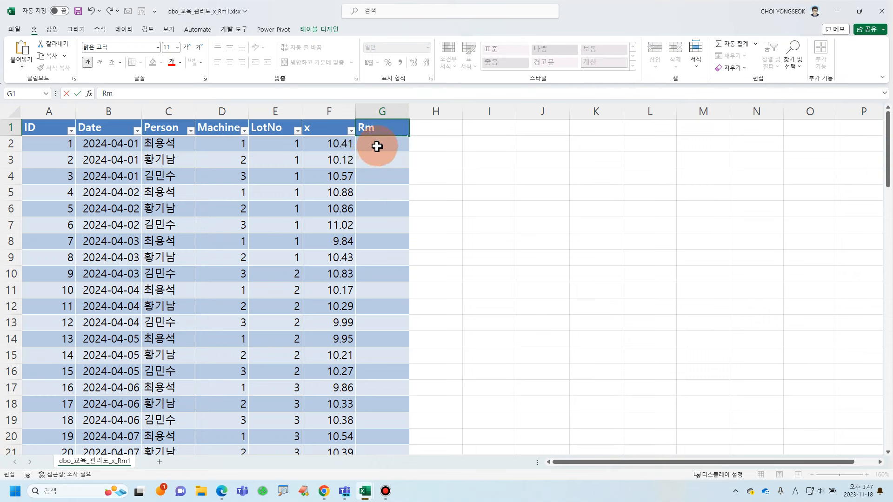
click(374, 144)
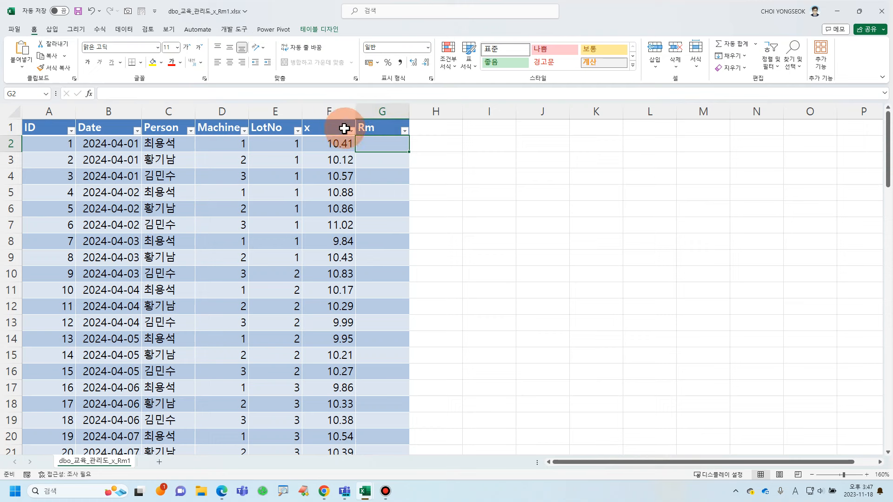
Try to fill the Rm column from its first row with =ABS(표2[[#머리글],[x]]-[@x]) and inspect the formula in G3
text(=)
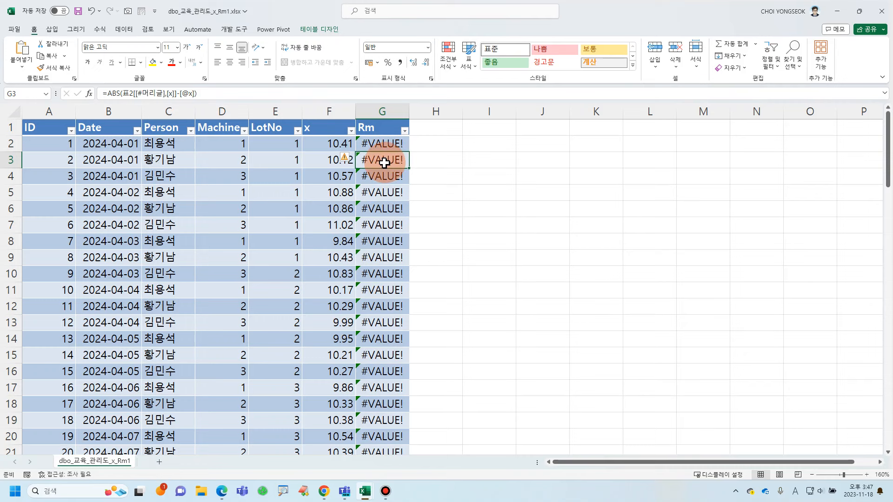
double_click(384, 162)
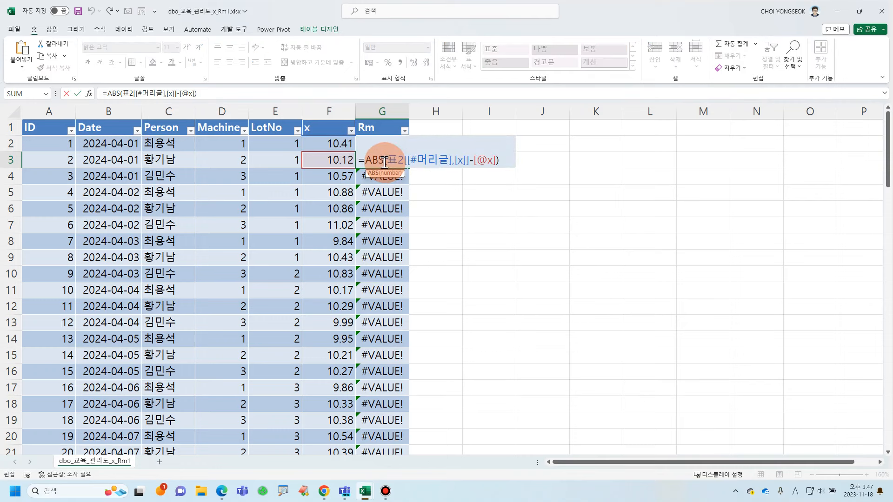
key(Escape)
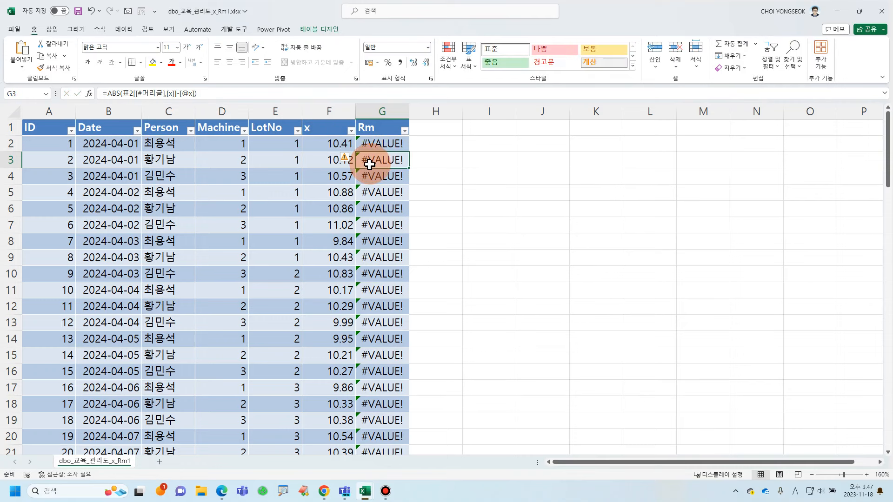
Recalculate the Rm column by entering =ABS(F2-[@x]) in G3, the absolute difference between consecutive x values
text(=abs)
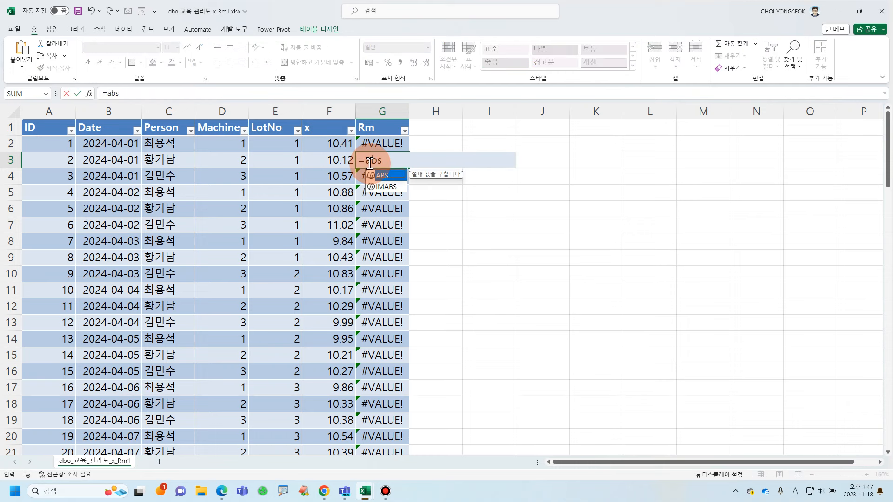
text(()
click(342, 145)
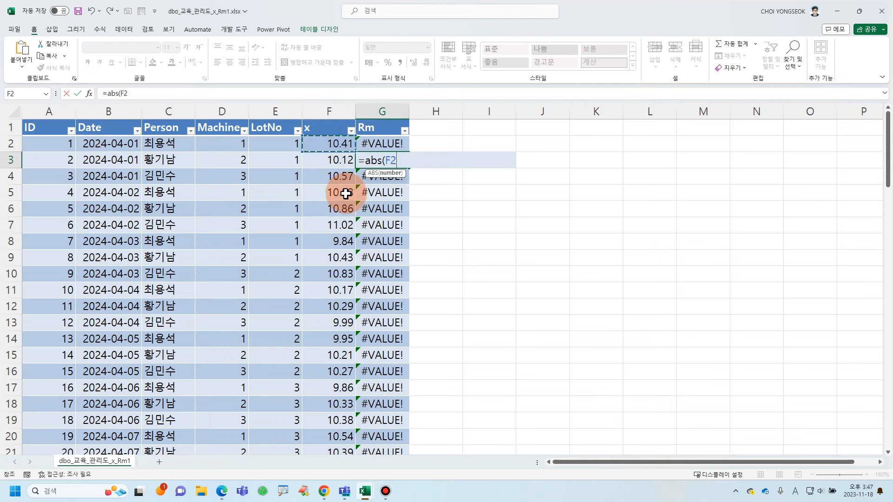
text(-)
click(341, 160)
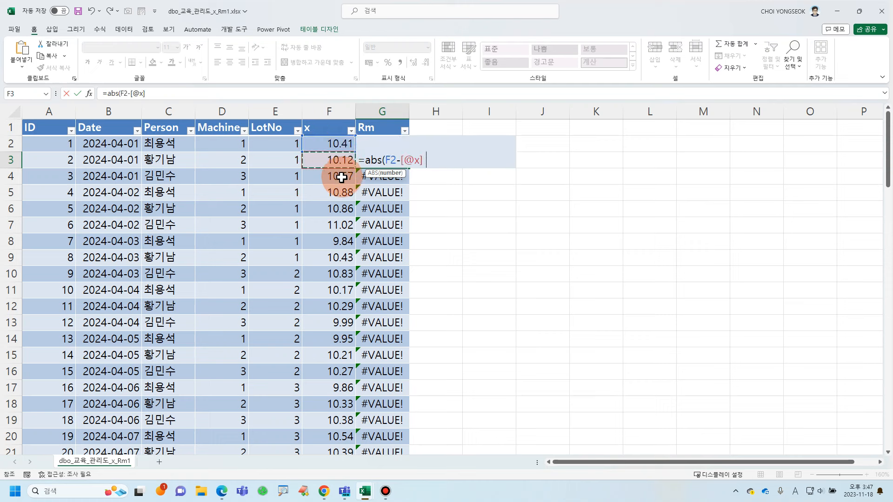
text())
key(Return)
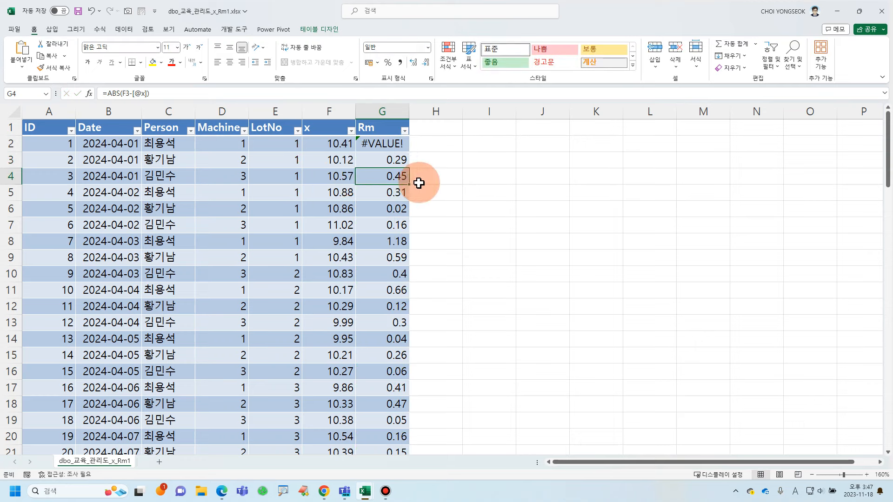
Set the first Rm value in G2 to 0 and check G3 and G4 against their pairs of x values
click(399, 144)
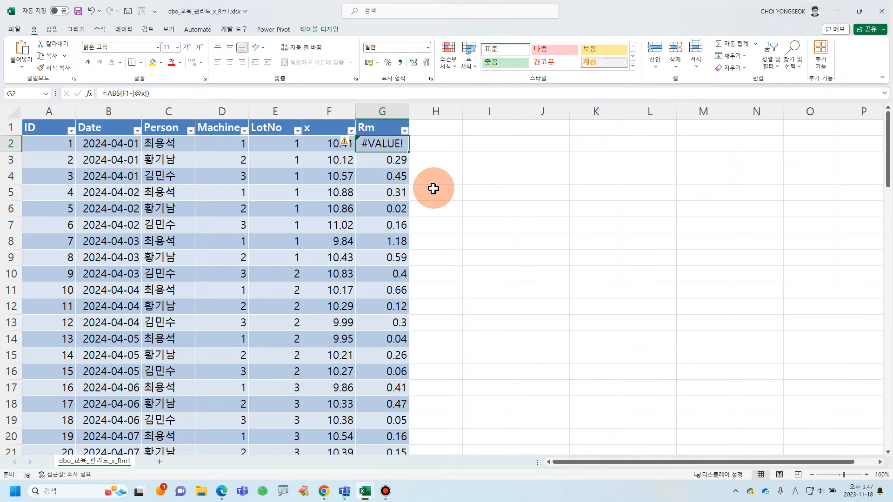
text(0)
click(481, 207)
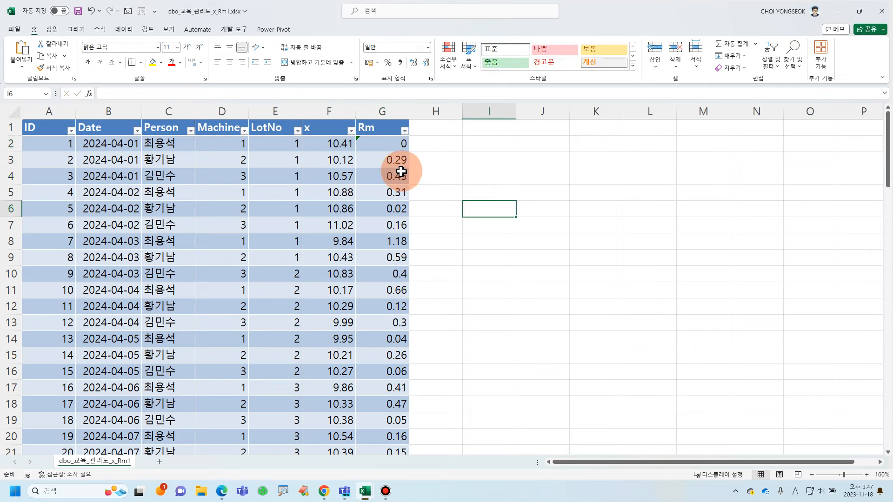
drag(347, 147, 344, 164)
click(383, 163)
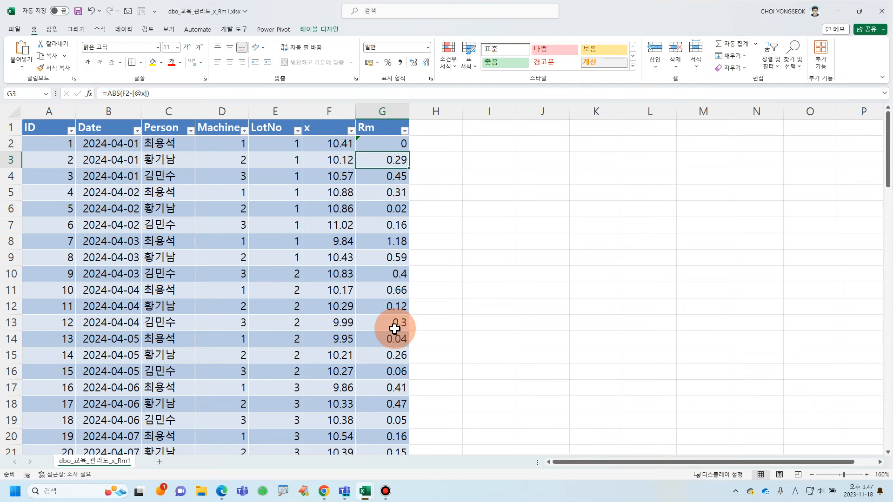
click(389, 111)
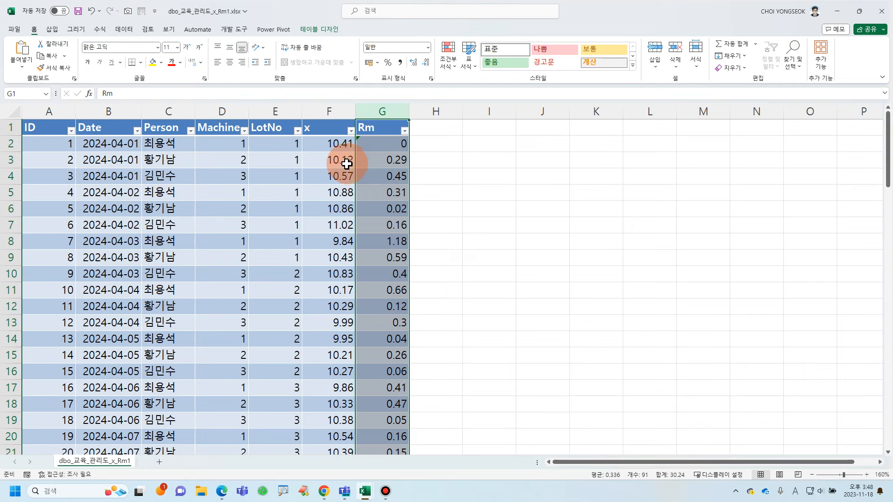
drag(346, 161, 346, 175)
click(379, 178)
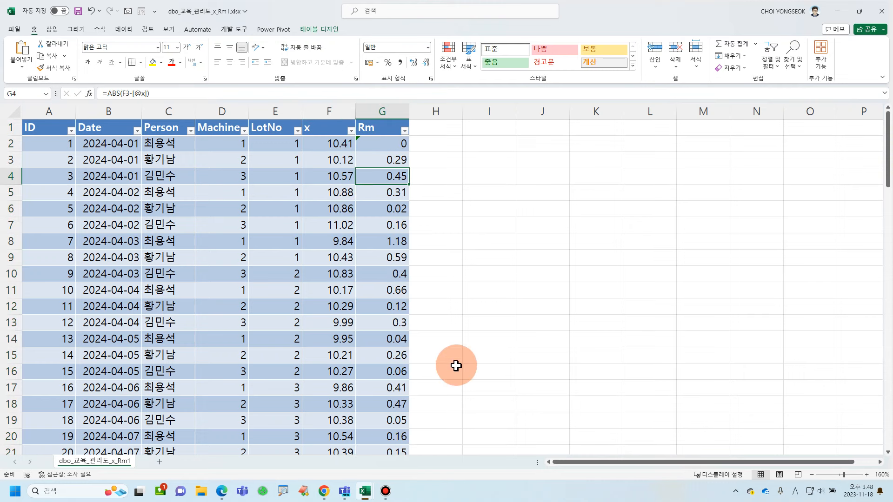
Delete the whole Rm column from the worksheet
click(384, 114)
right_click(384, 114)
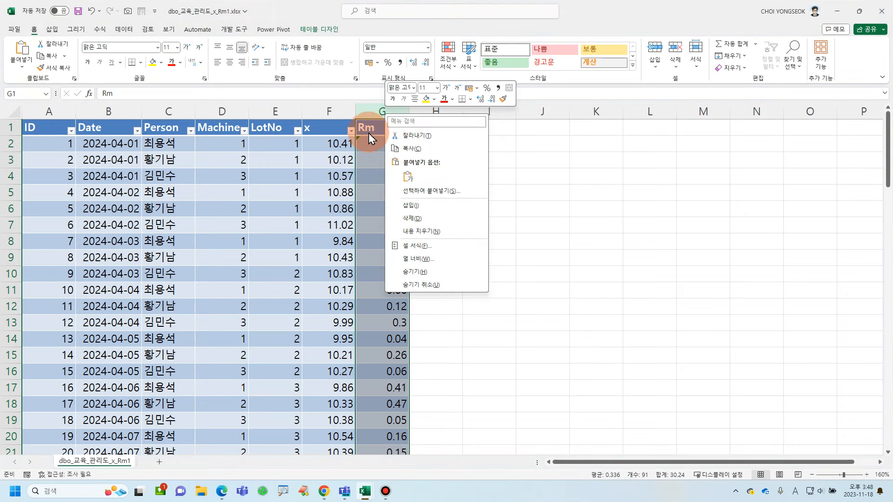
click(439, 221)
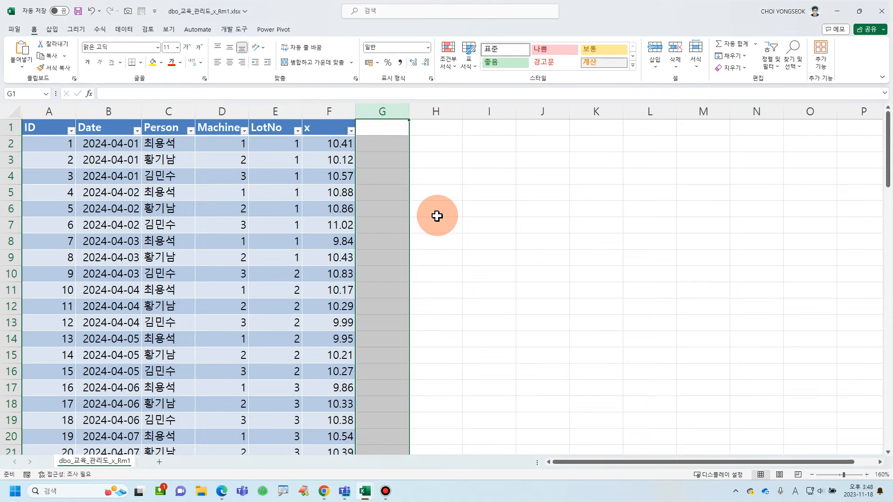
click(453, 222)
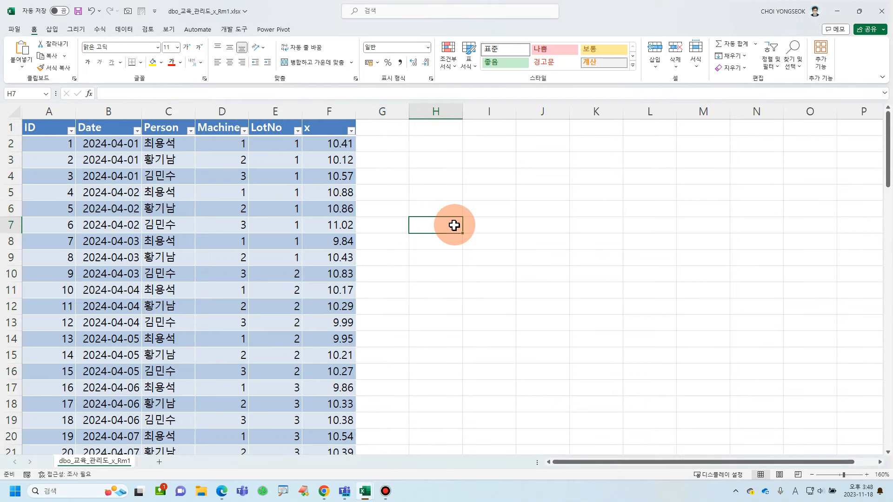
Load the worksheet table into the Power Query editor as a query
click(326, 242)
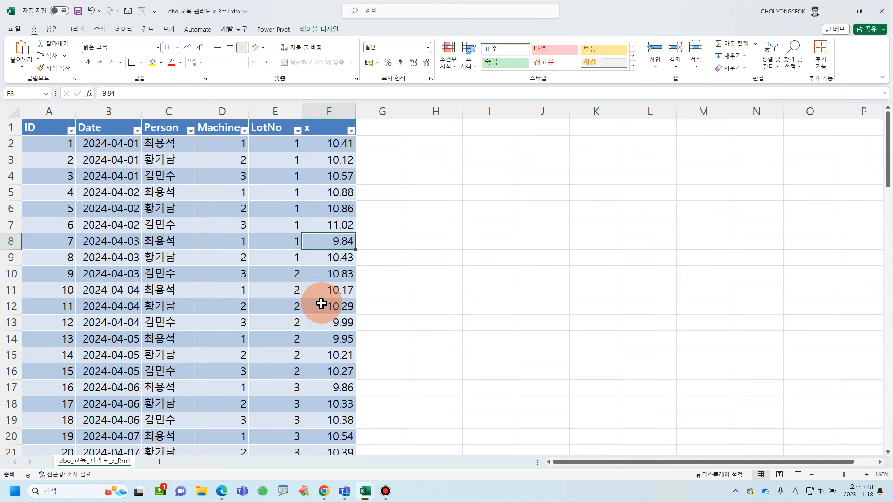
click(207, 260)
click(292, 210)
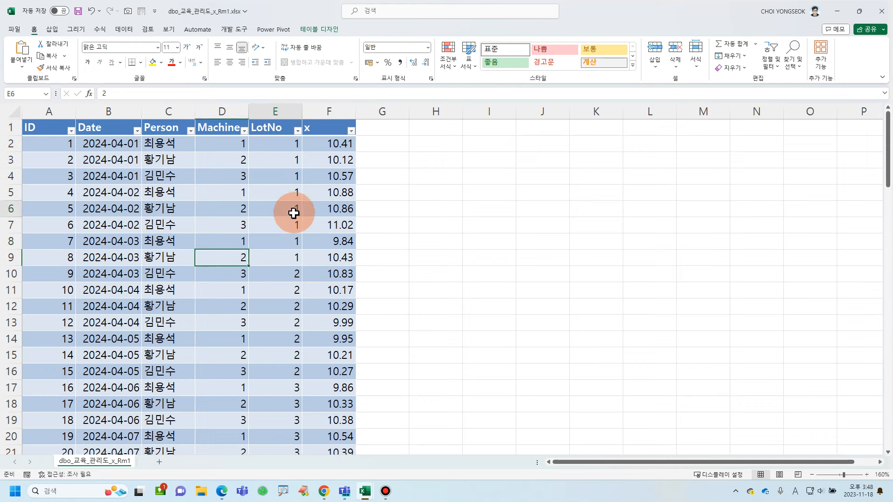
click(124, 30)
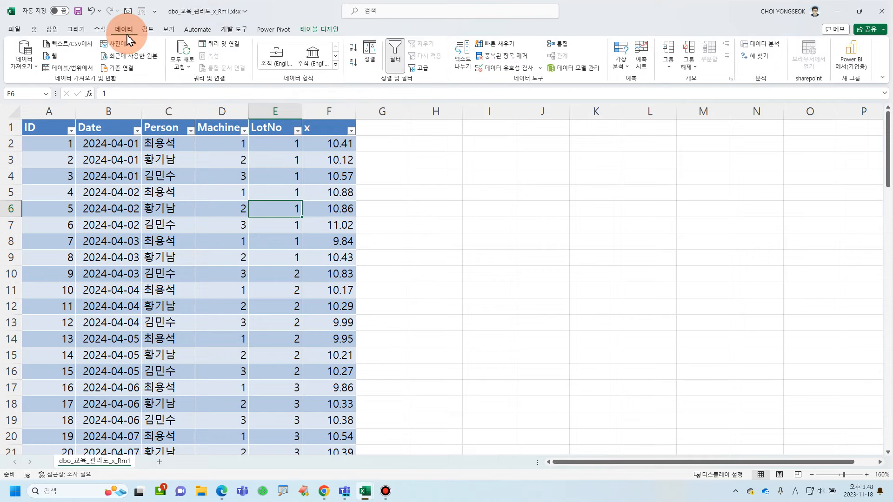
click(77, 74)
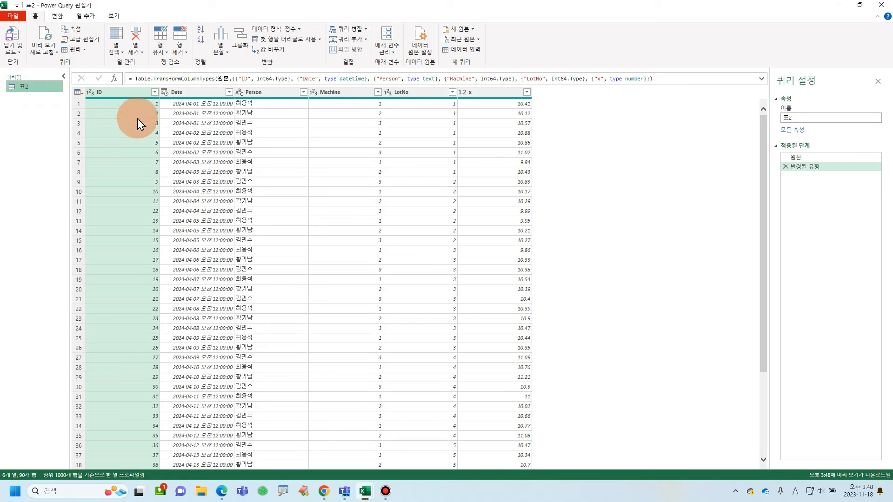
Add an index column starting from 0 and move it to the front, before the ID column
click(84, 15)
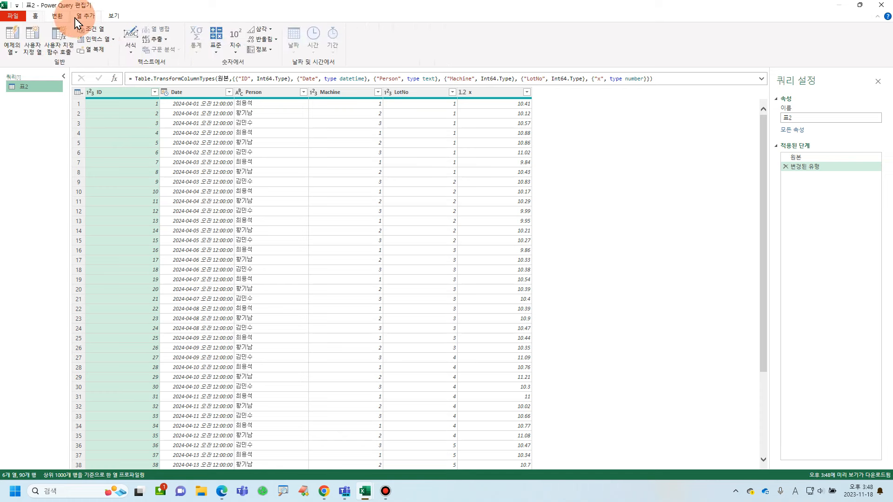
click(112, 43)
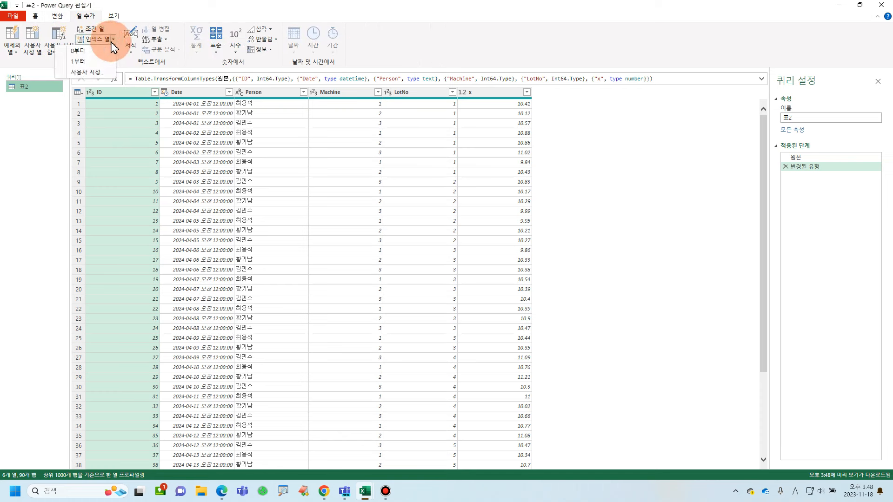
click(100, 51)
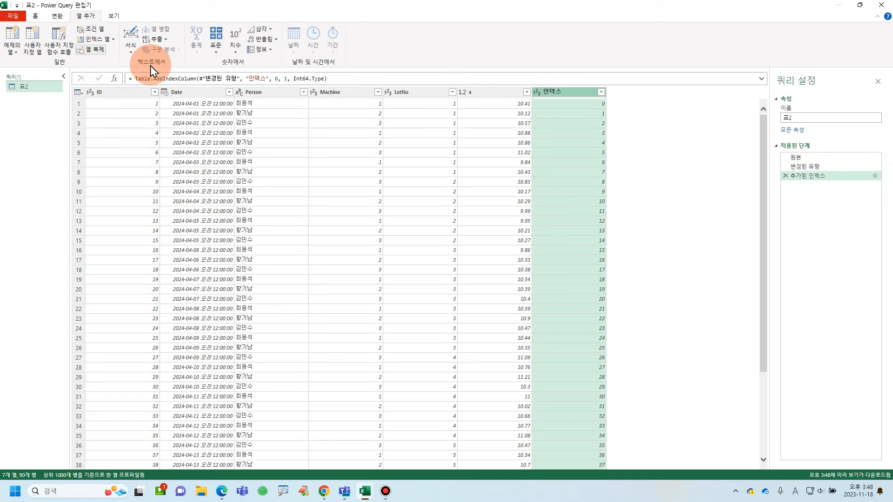
drag(560, 93, 95, 149)
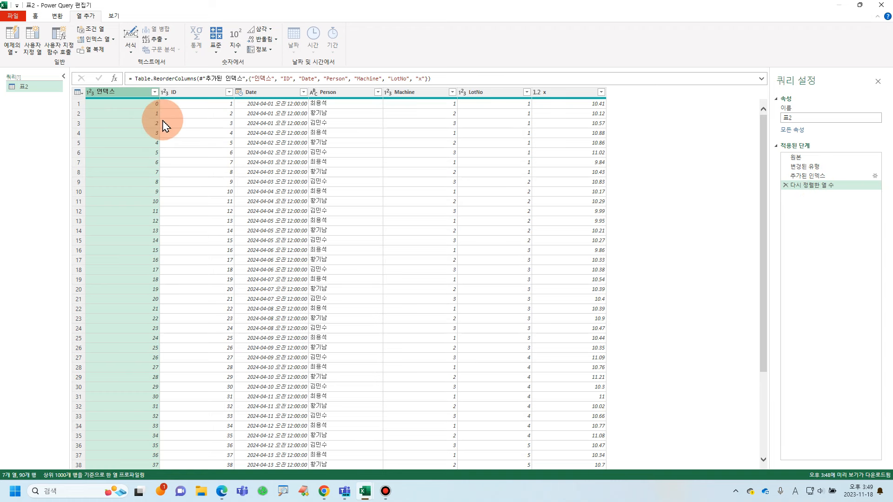
Compare the index values in the first two rows with the ID value of the first row
click(145, 109)
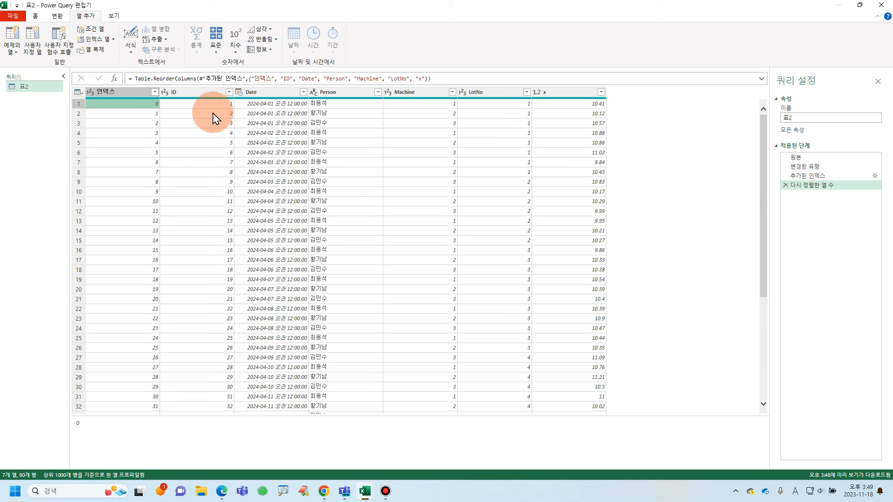
click(152, 114)
click(199, 107)
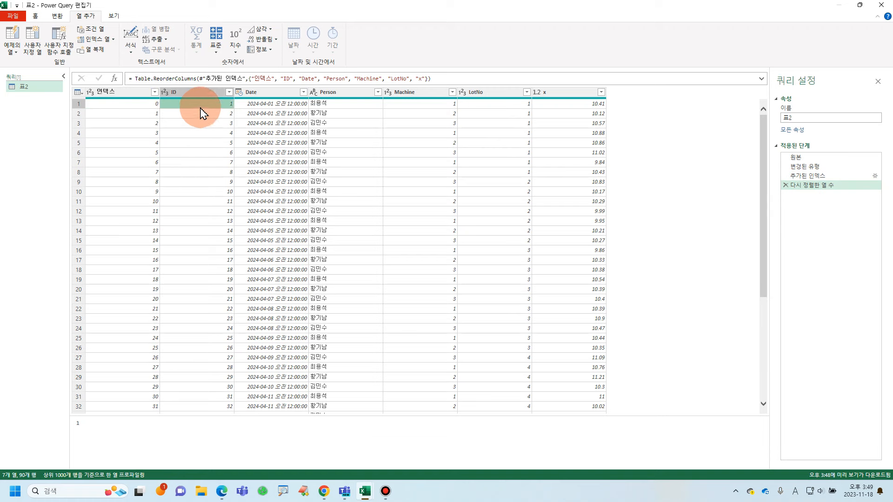
click(155, 116)
click(195, 109)
click(154, 116)
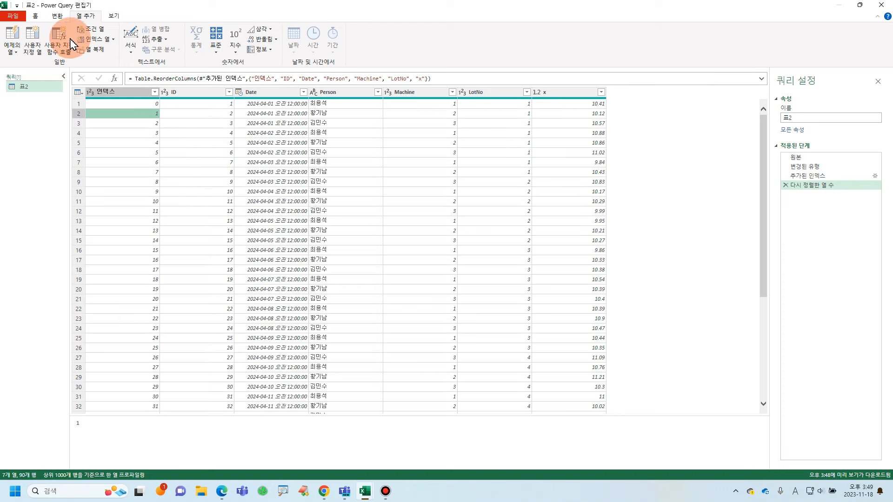
Merge the 표2 query with itself, matching 인덱스 in the first table to ID in the second with a left outer join
click(36, 16)
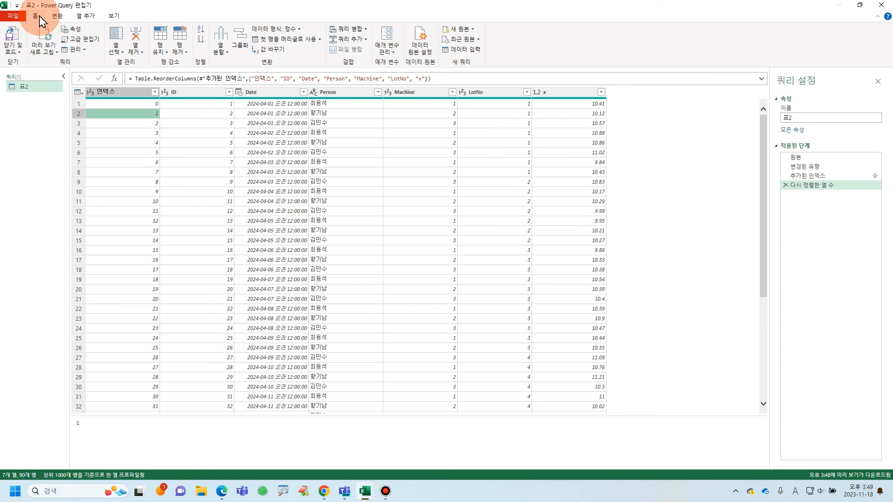
click(355, 33)
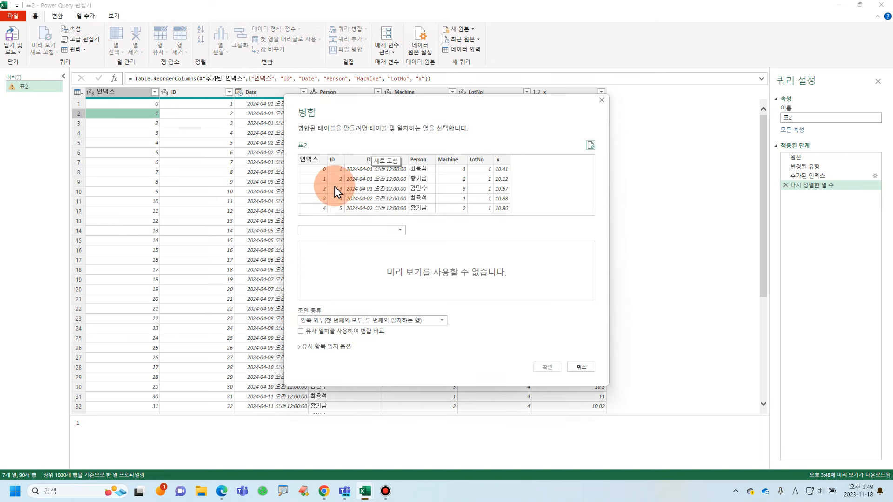
click(399, 234)
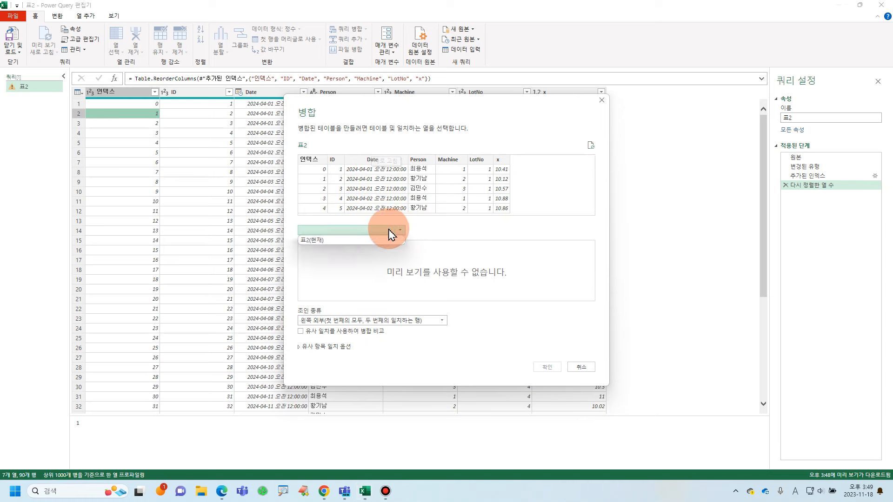
click(351, 242)
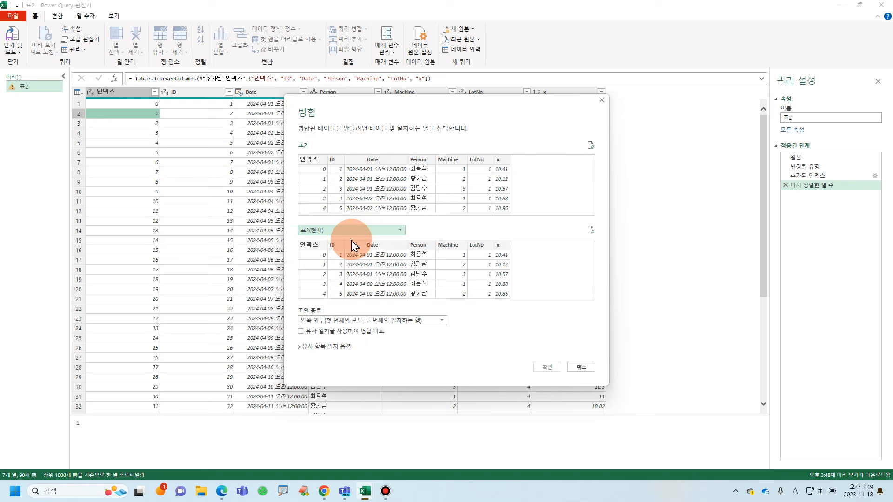
click(319, 162)
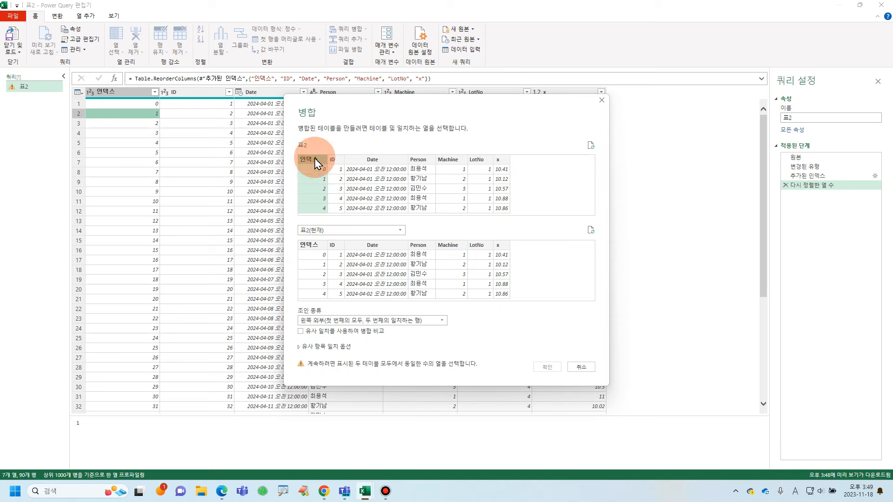
click(336, 248)
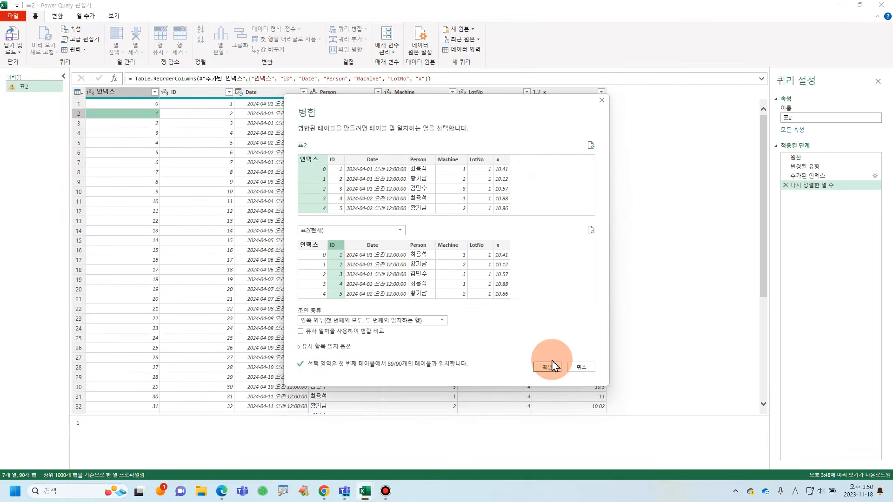
click(548, 367)
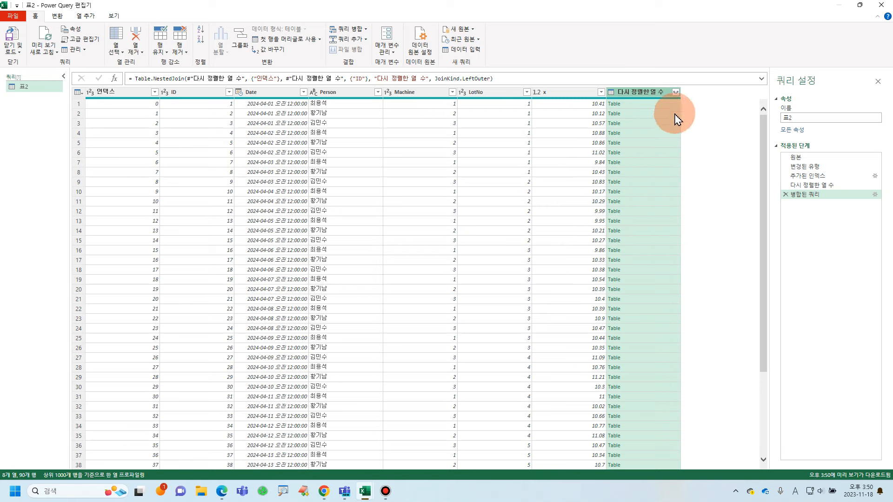
Expand all fields of the merged table column without using the original column name as a prefix
click(677, 93)
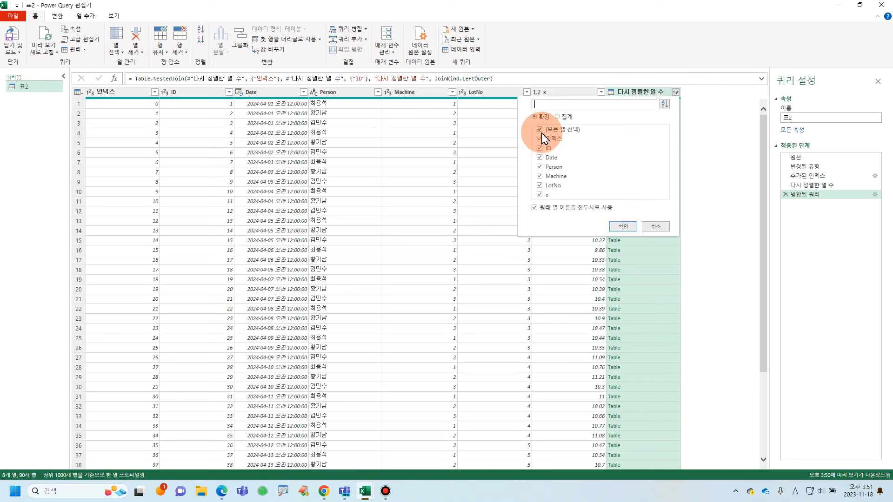
click(526, 208)
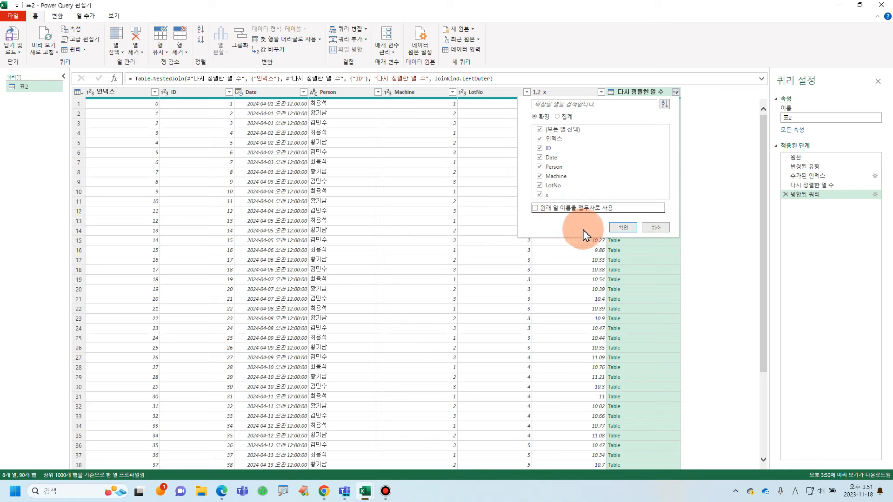
click(614, 230)
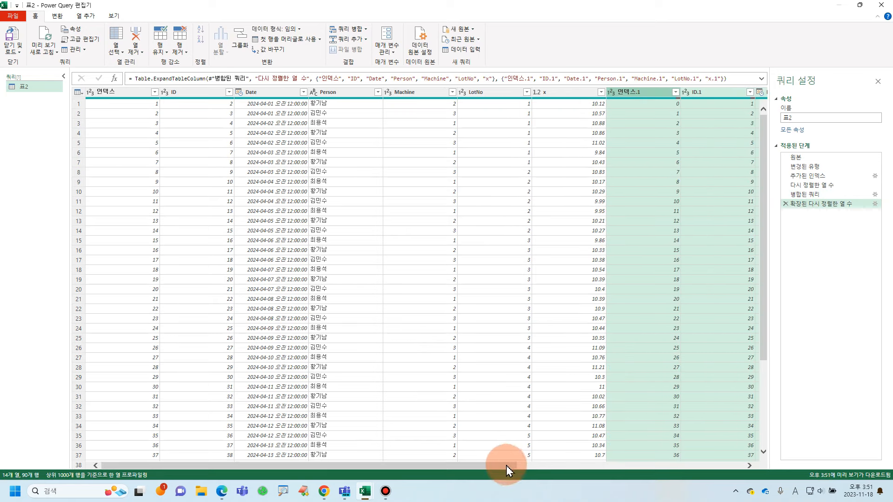
Sort the expanded rows in ascending order by the 인덱스 column
drag(506, 465, 148, 193)
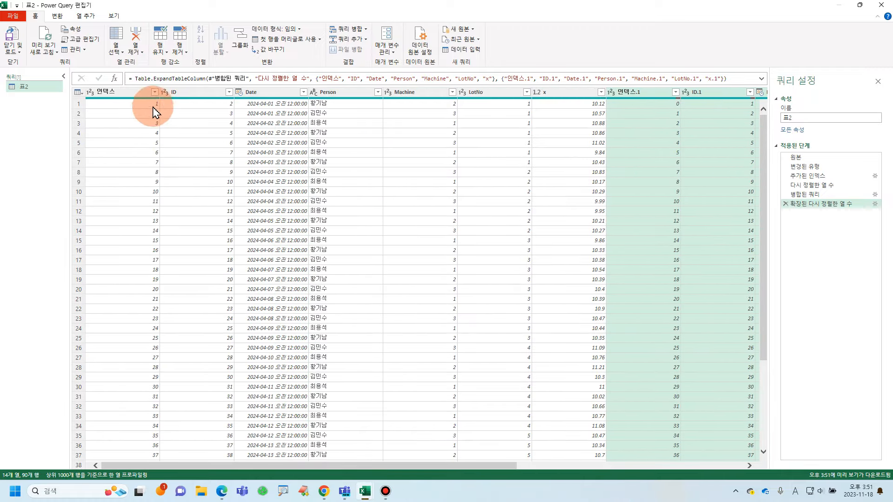
click(154, 92)
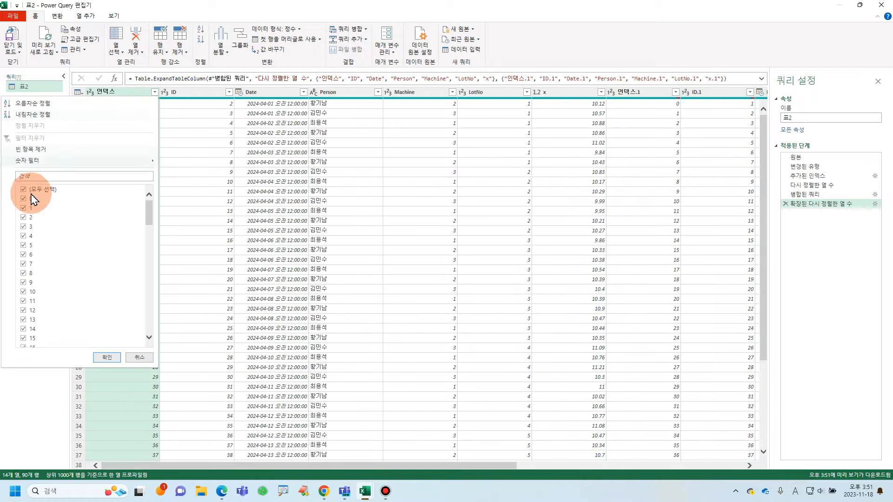
click(44, 103)
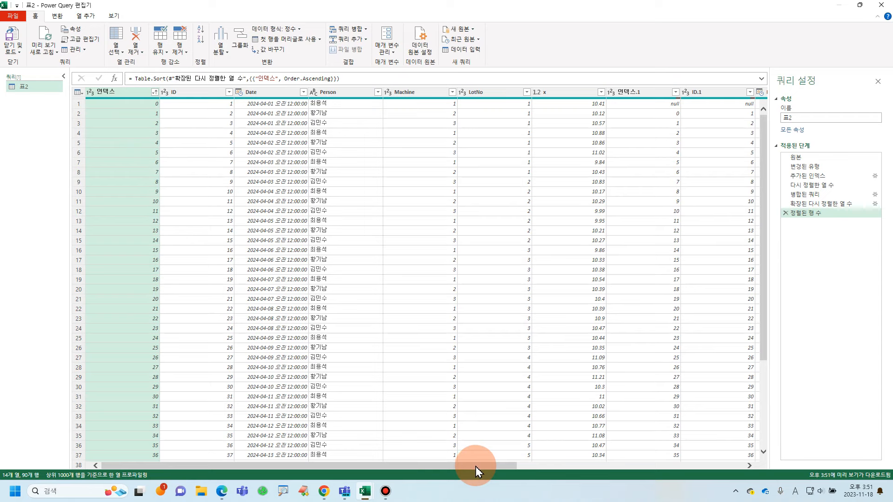
Compare the x and x.1 values in the second row of the sorted table
drag(475, 467, 702, 464)
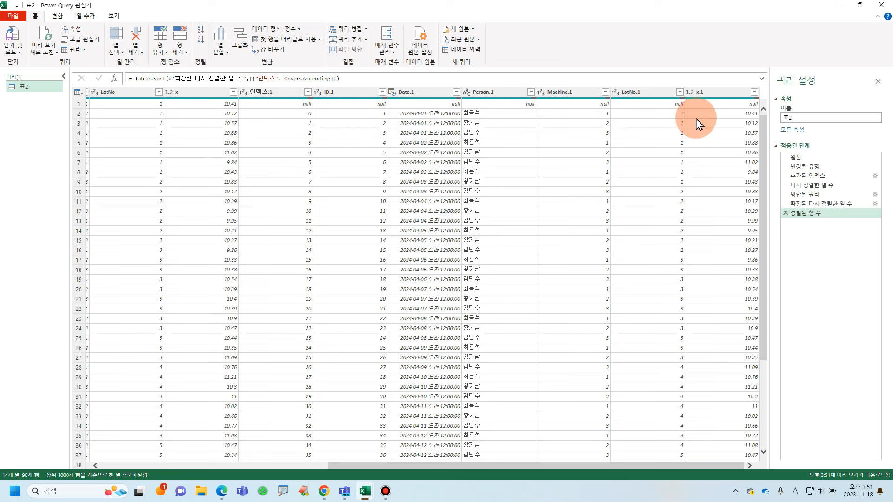
click(728, 116)
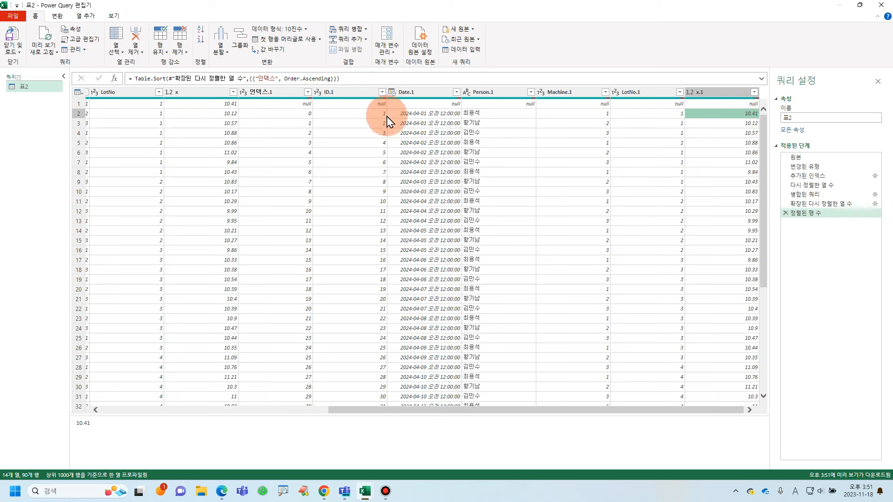
click(220, 119)
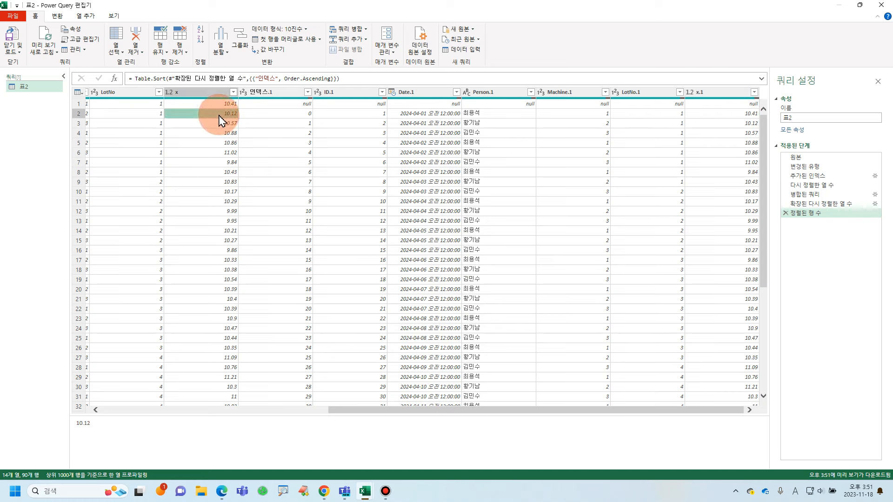
click(716, 117)
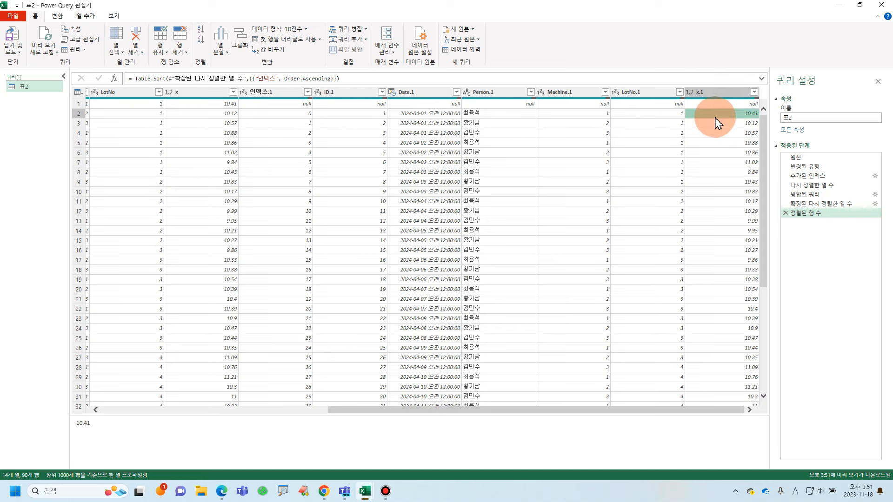
Remove the duplicated Date.1 and Person.1 columns from the query
click(642, 91)
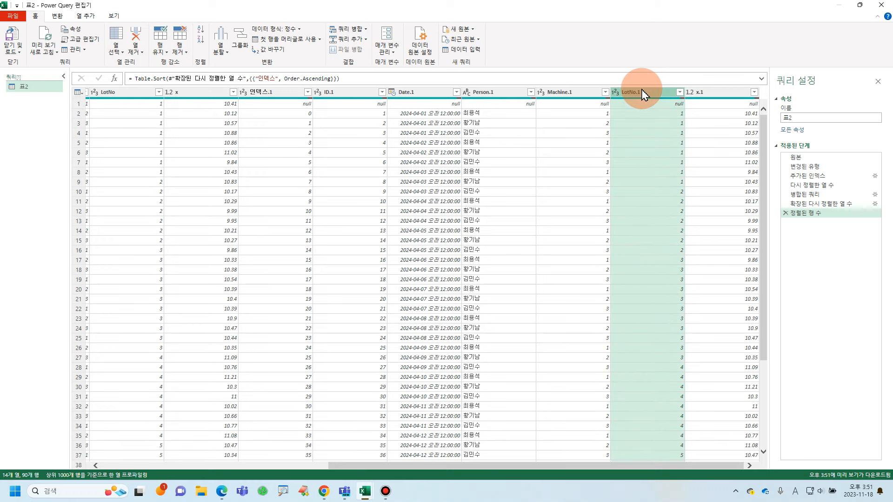
click(504, 97)
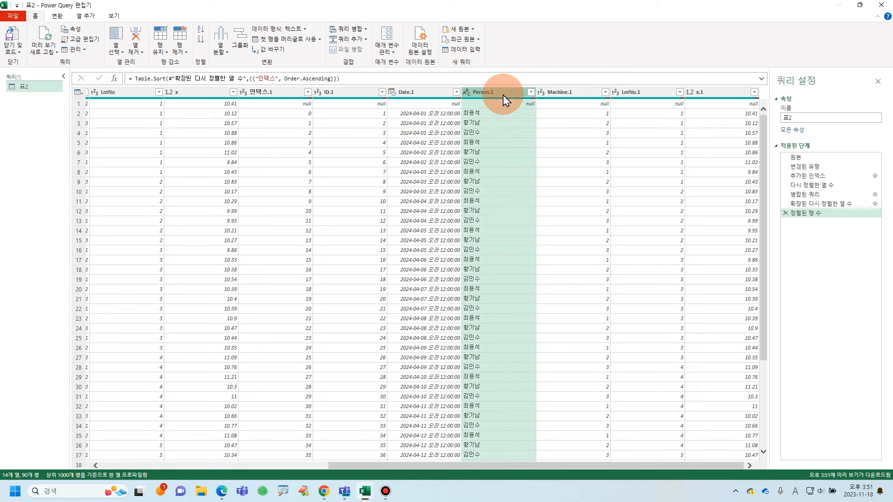
ctrl+click(433, 94)
right_click(433, 94)
click(446, 113)
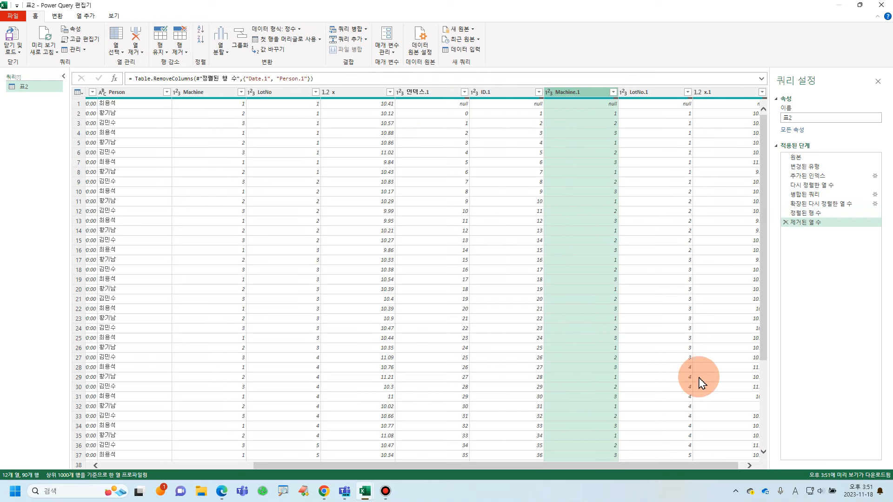
Remove the 인덱스.1, ID.1, Machine.1 and LotNo.1 columns, keeping x.1, and compare x in row 1 with x.1 in row 2
click(749, 466)
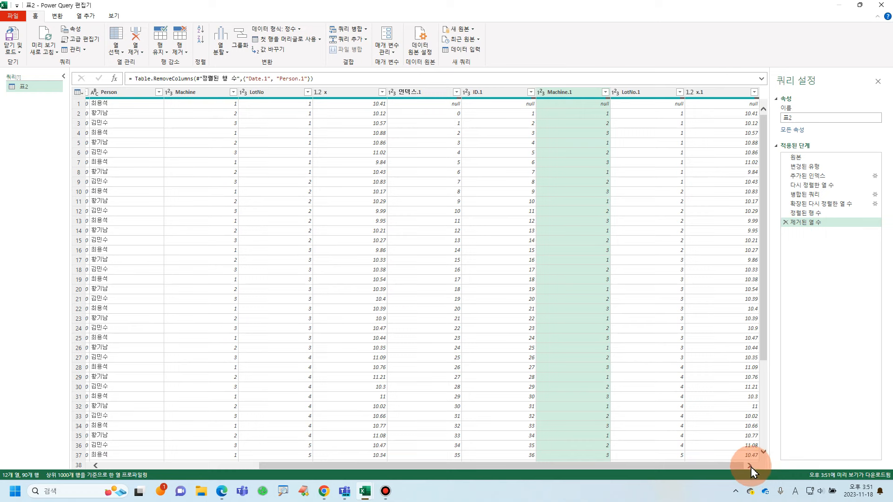
click(711, 97)
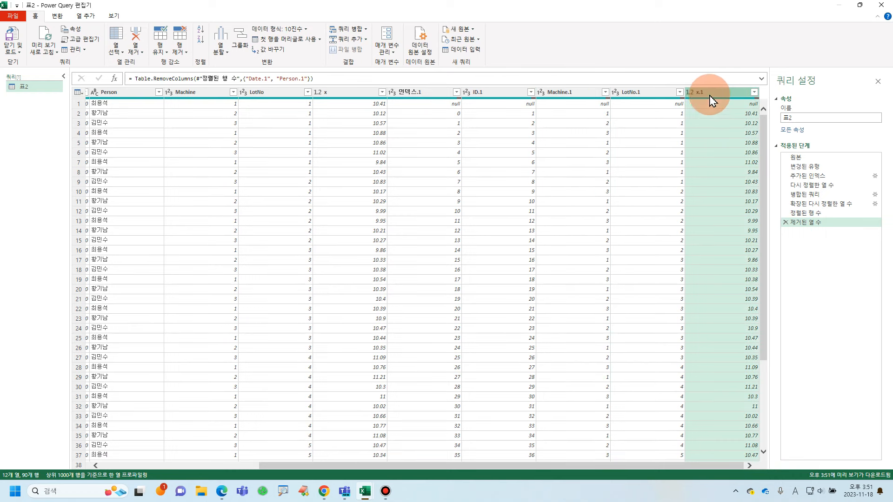
ctrl+click(350, 96)
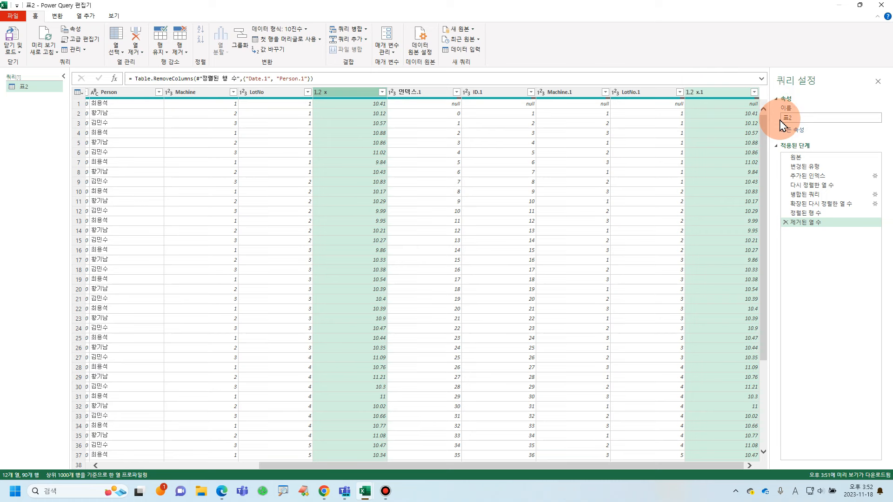
click(411, 92)
shift+click(642, 91)
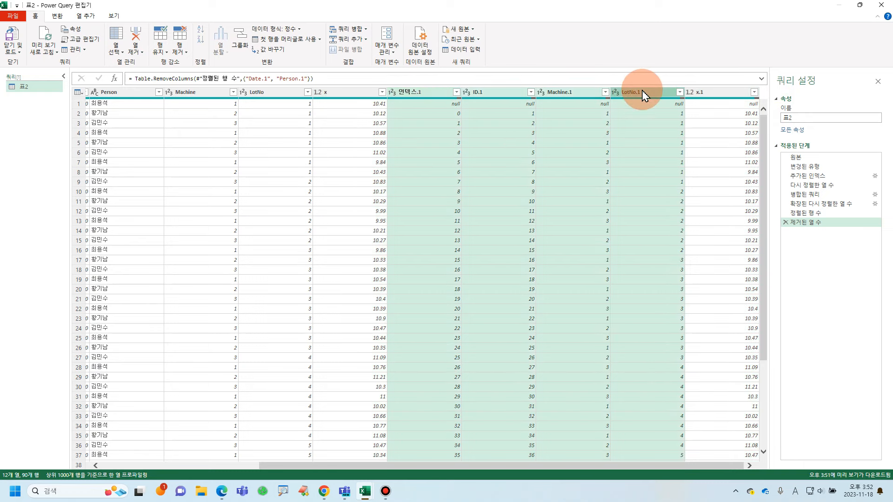
right_click(642, 91)
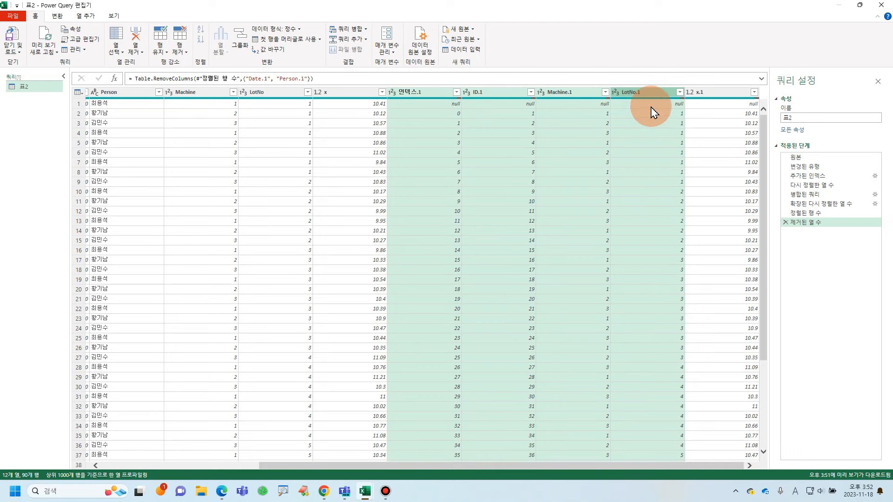
click(653, 109)
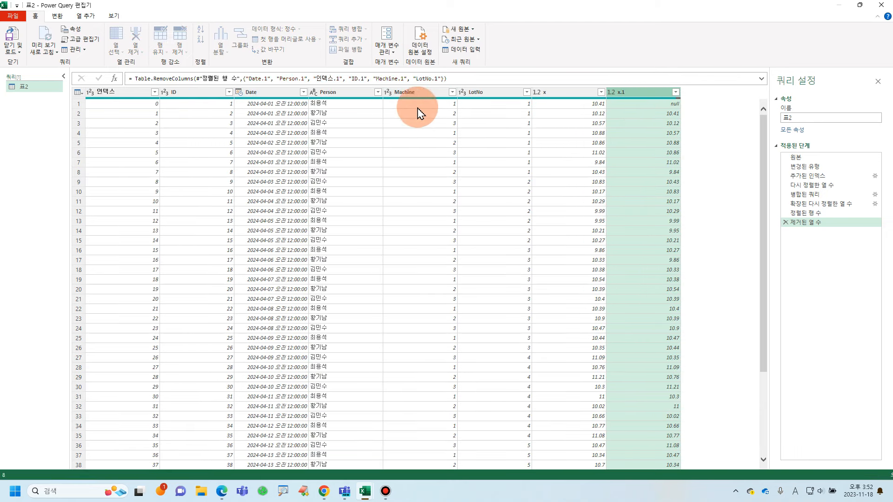
click(550, 107)
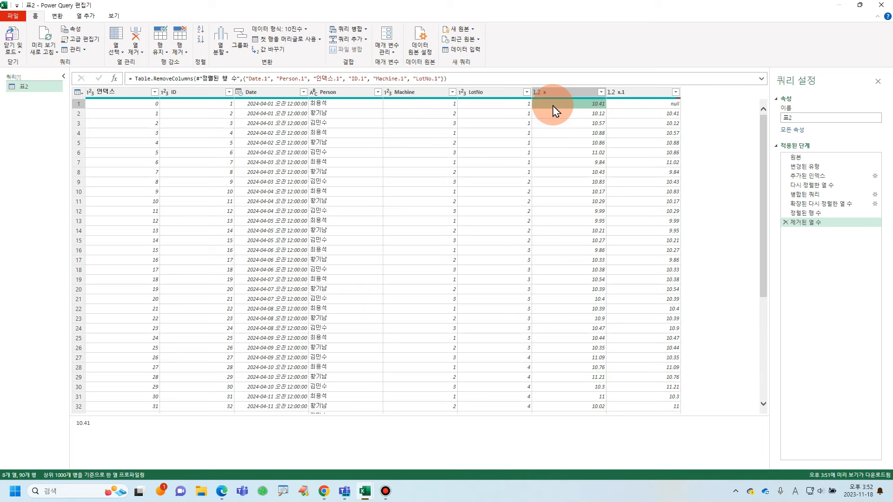
click(640, 117)
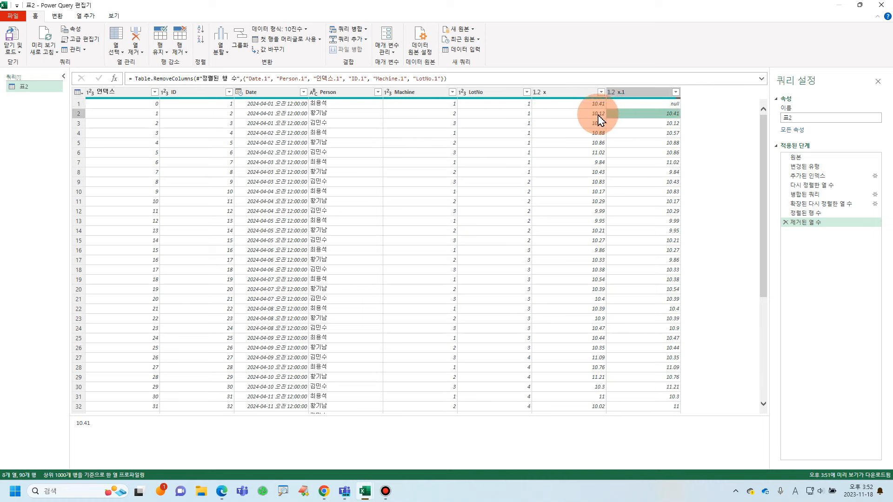
Compare the x and x.1 values in rows 2 and 3, and remove the 인덱스 column from the query
click(599, 116)
click(626, 125)
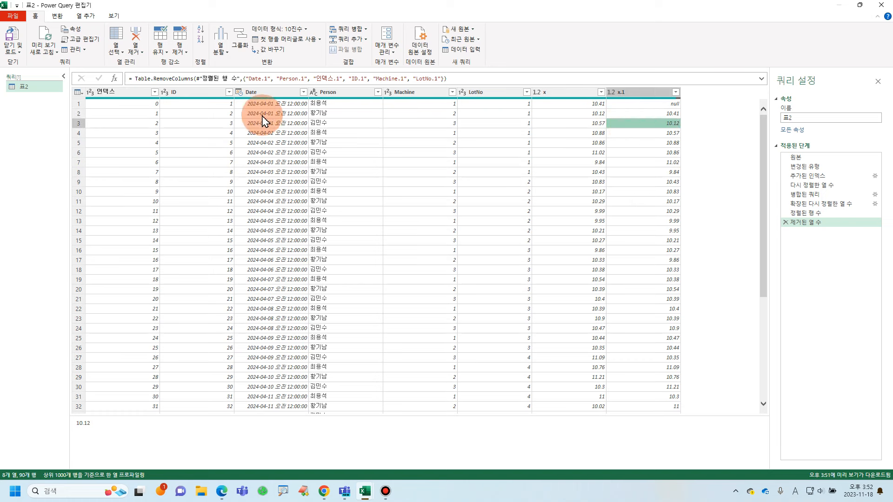
right_click(144, 95)
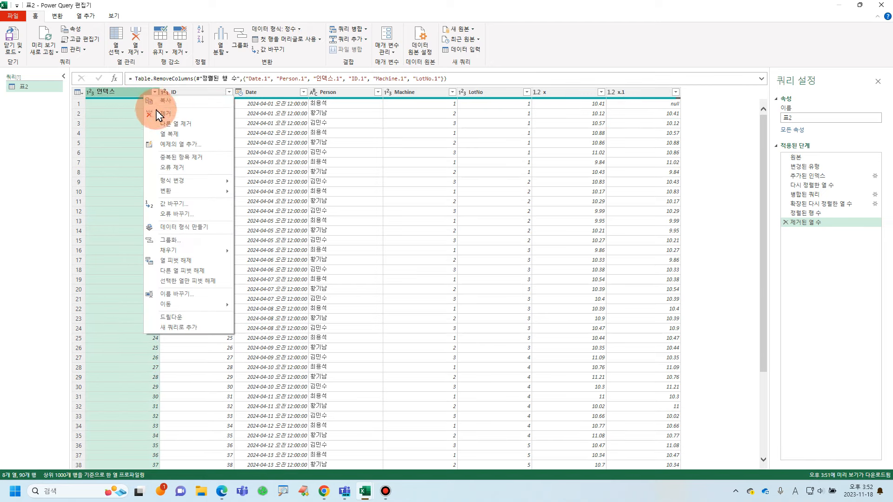
click(161, 113)
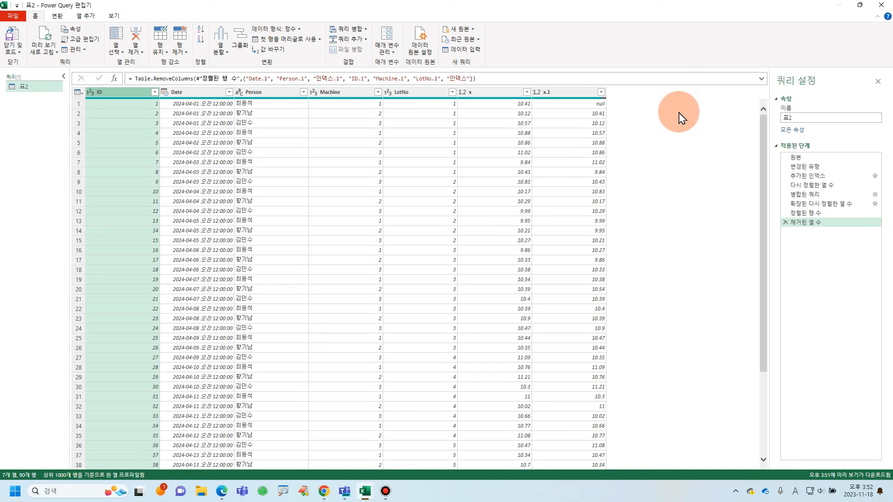
Start a custom column and name it Rm
click(88, 17)
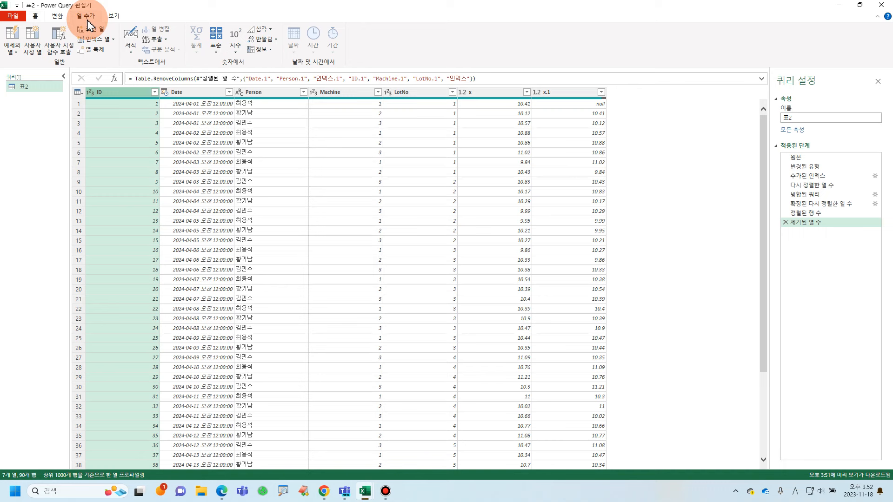
click(41, 49)
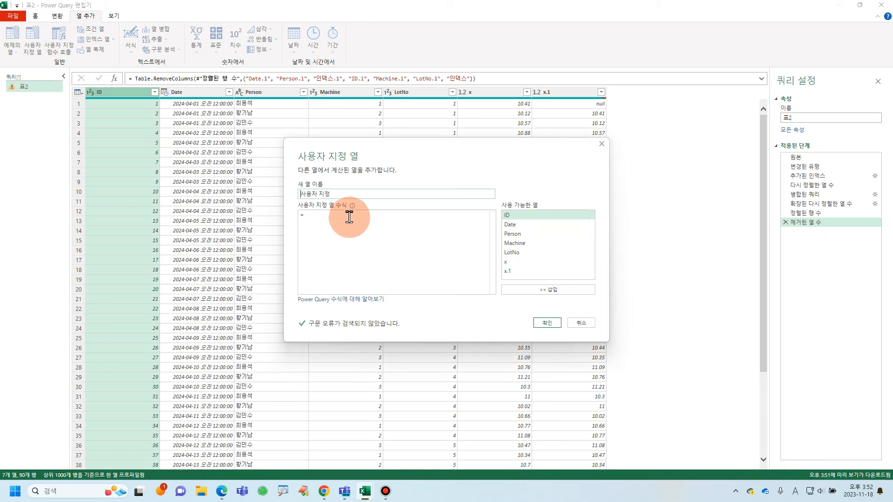
drag(350, 194, 259, 195)
text(Rm)
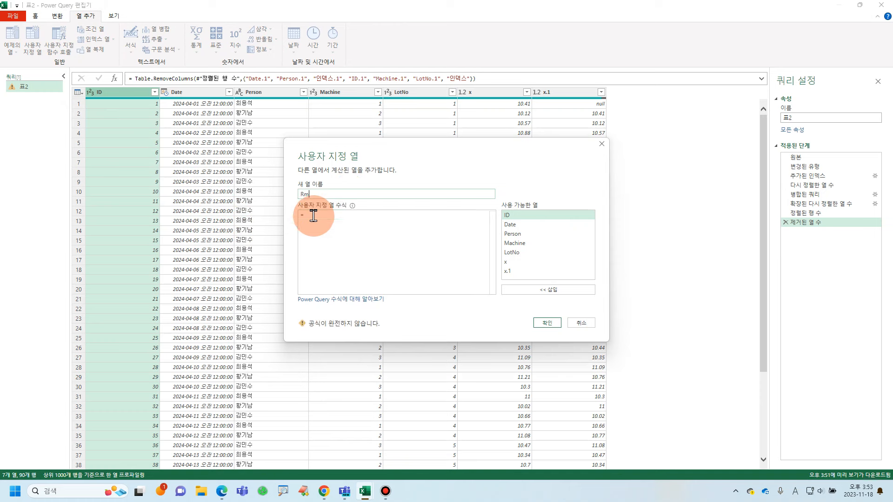
Enter abs([x]-[x.1]) as the Rm column's formula, closing the error notice, and add the column
click(334, 224)
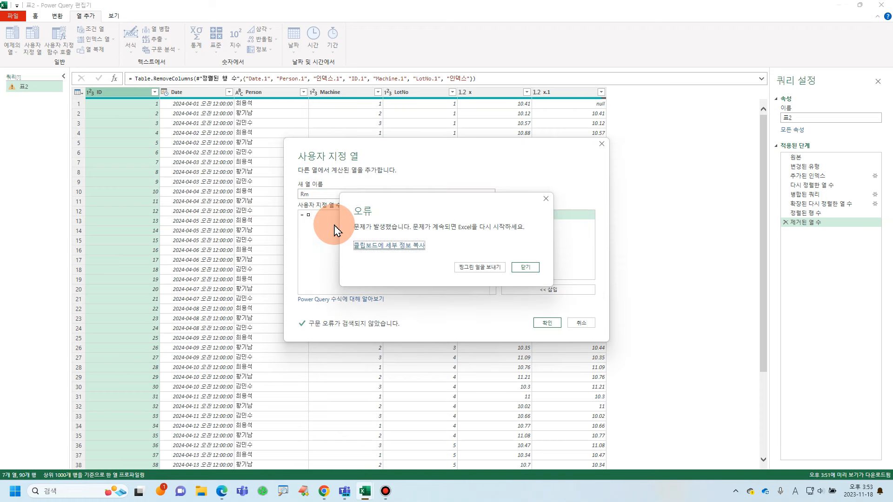
click(524, 266)
key(BackSpace)
key(BackSpace)
text(abs)
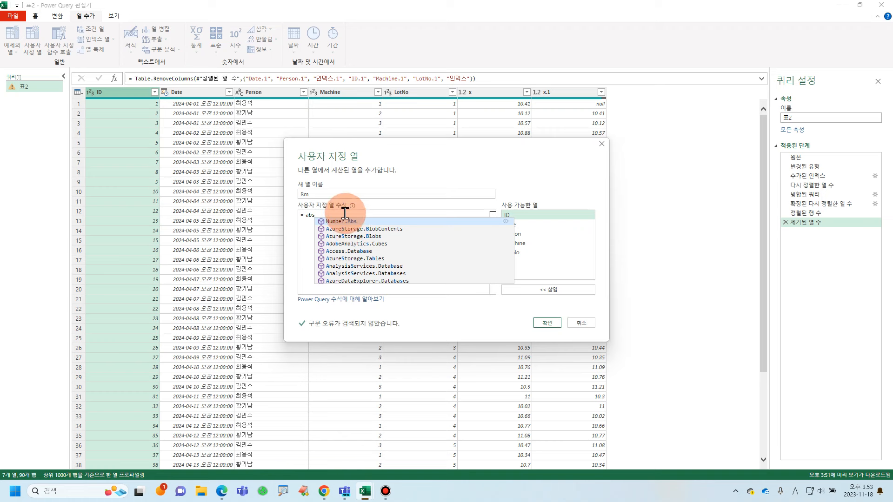
text(()
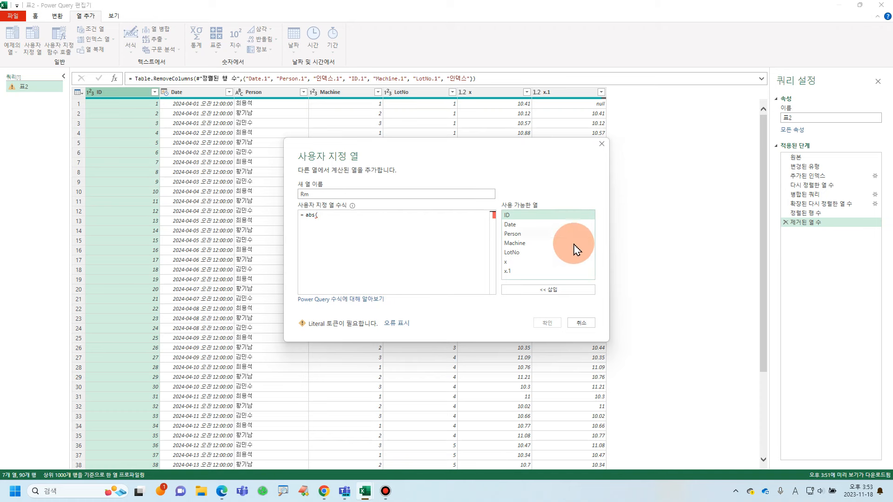
double_click(552, 263)
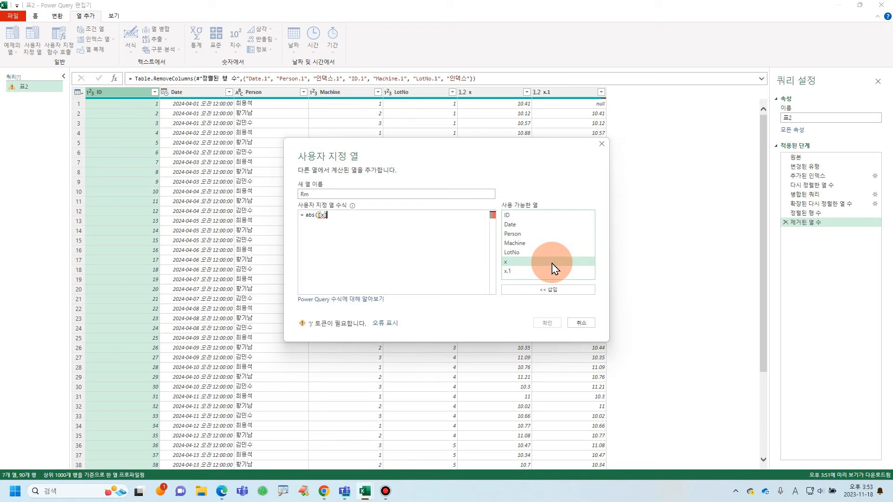
text(-)
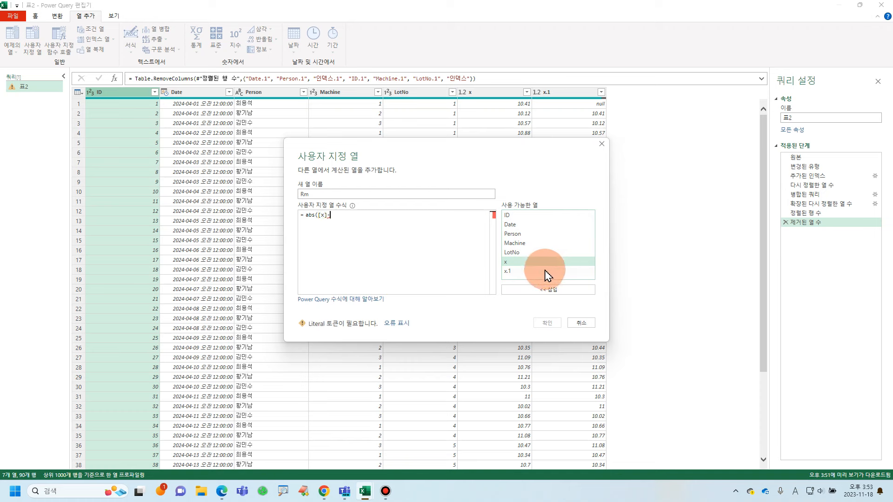
double_click(545, 274)
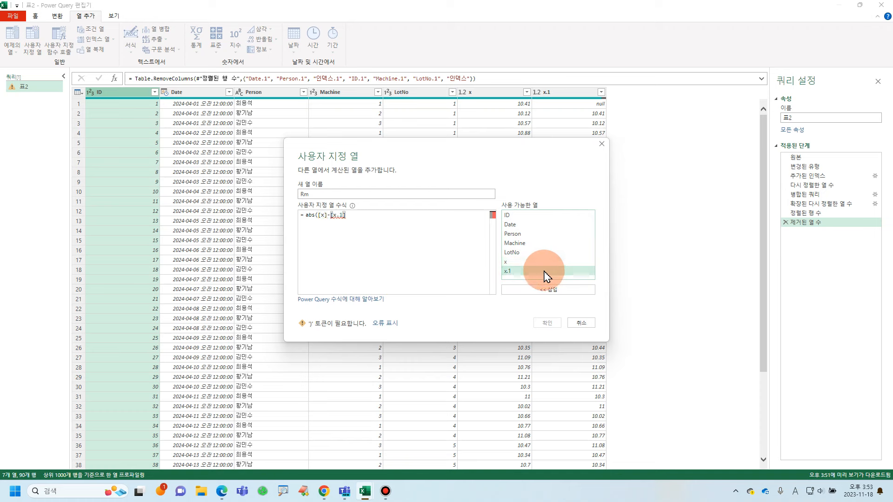
text())
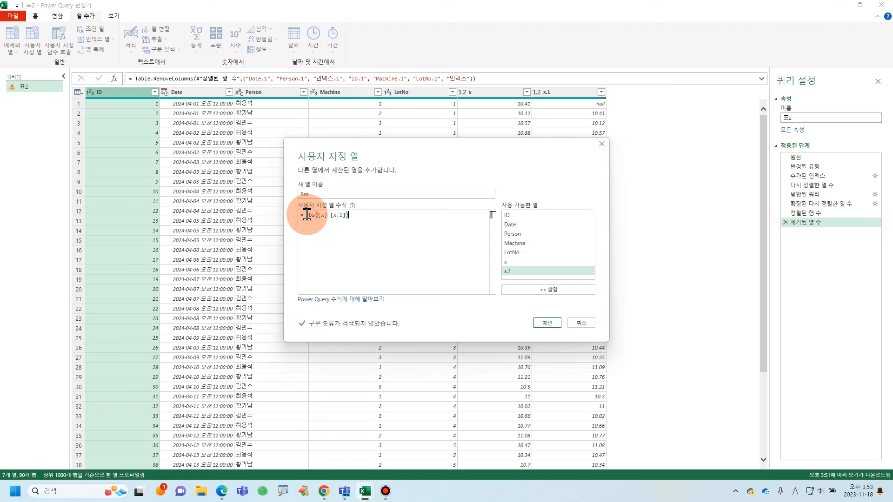
click(546, 326)
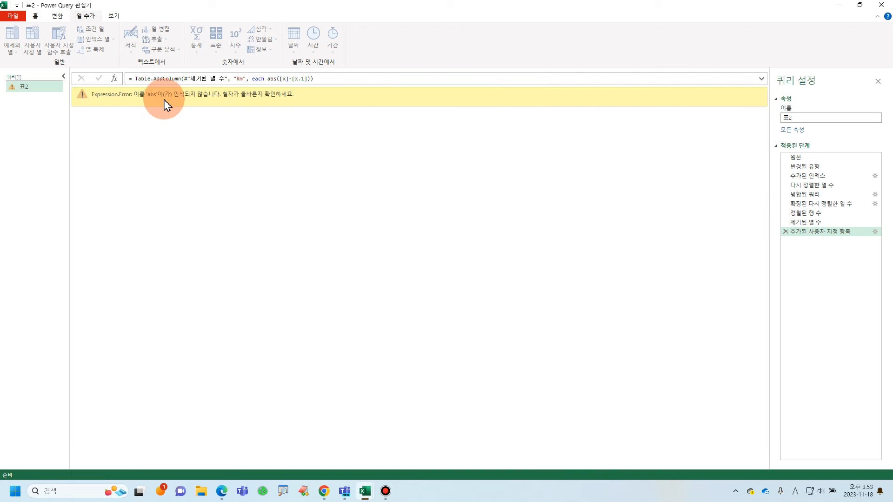
Copy the Rm formula from its custom column settings and ask ChatGPT in Edge "abs([x]-[x.1]) 문제점"
click(875, 232)
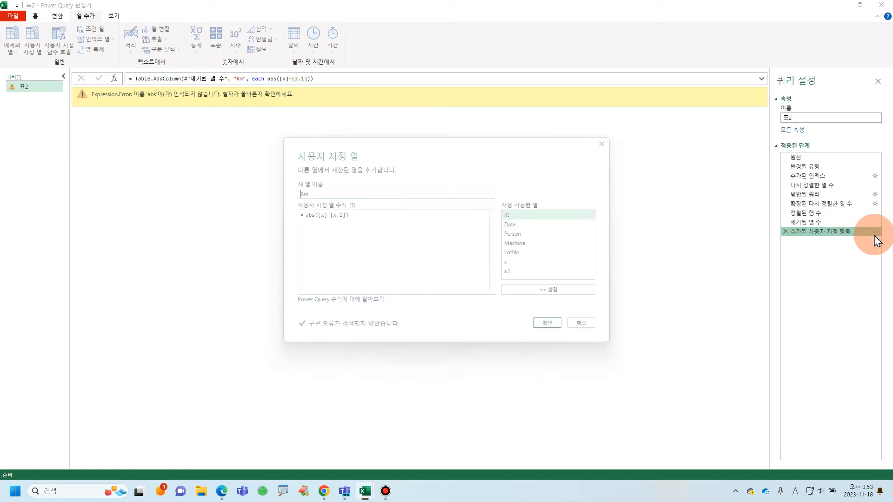
drag(388, 225, 265, 222)
key(ctrl+c)
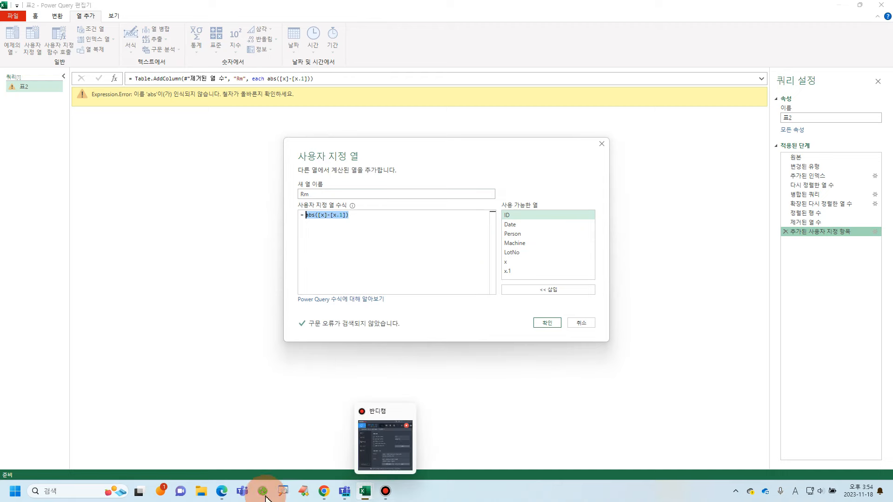
click(220, 493)
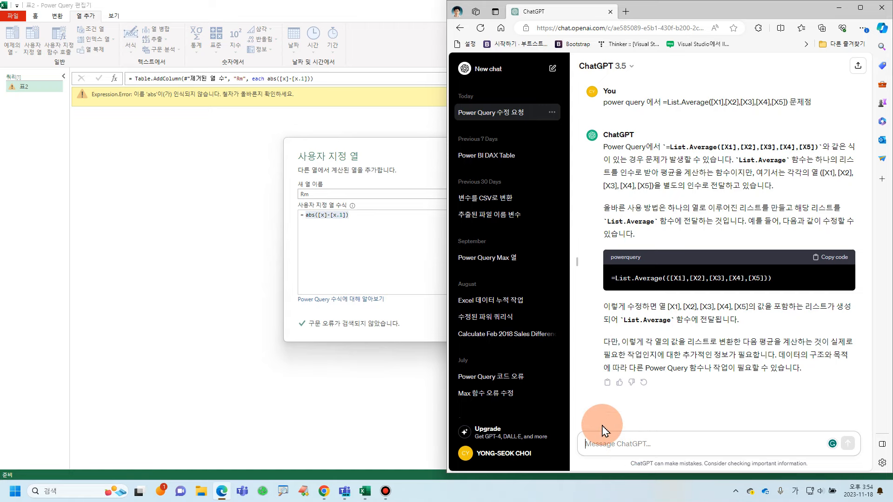
key(ctrl+v)
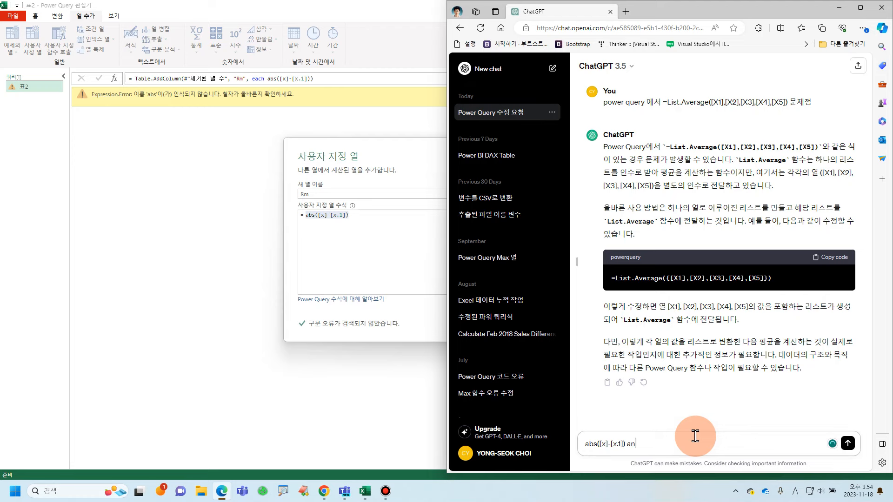
text(문제점)
key(Return)
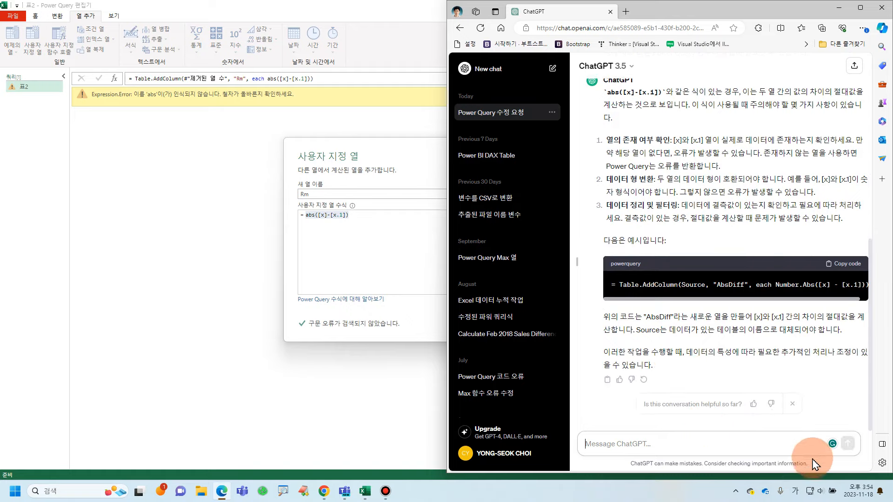
Enlarge the ChatGPT window and examine the function name used in the example code for the absolute difference
click(860, 8)
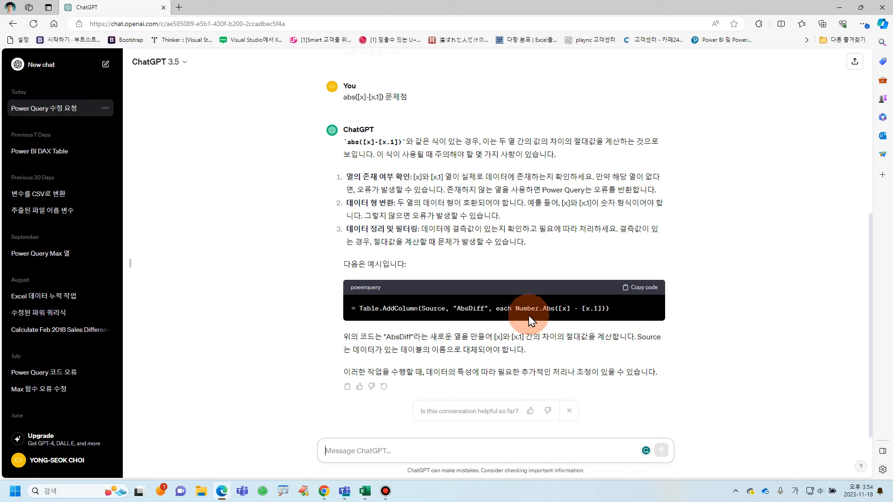
drag(515, 315, 539, 315)
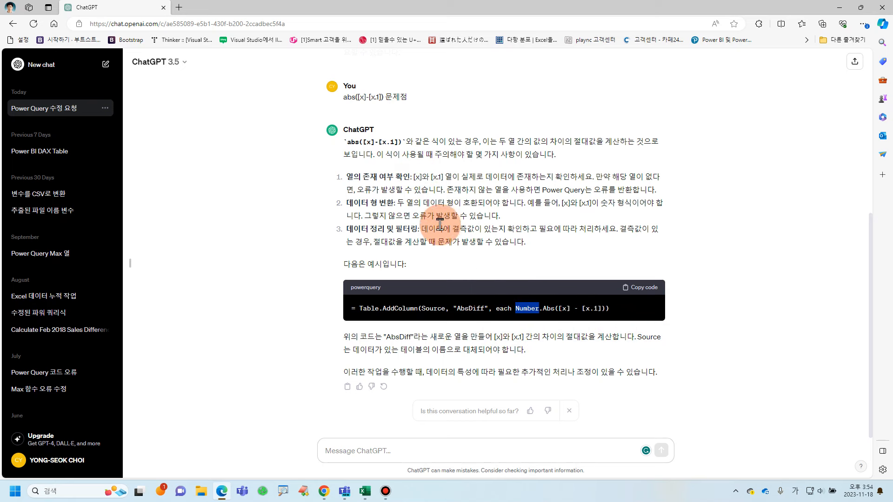
click(511, 310)
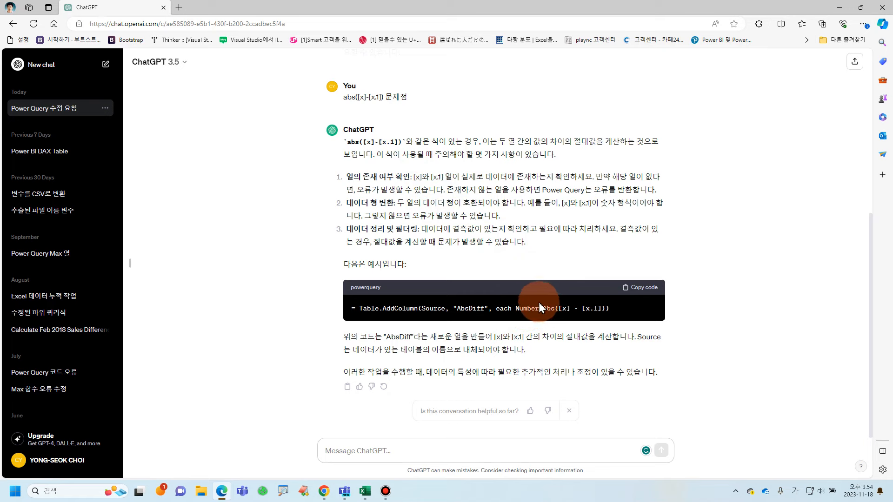
Return to Power Query and change the Rm column's formula to Number.Abs([x]-[x.1])
click(846, 9)
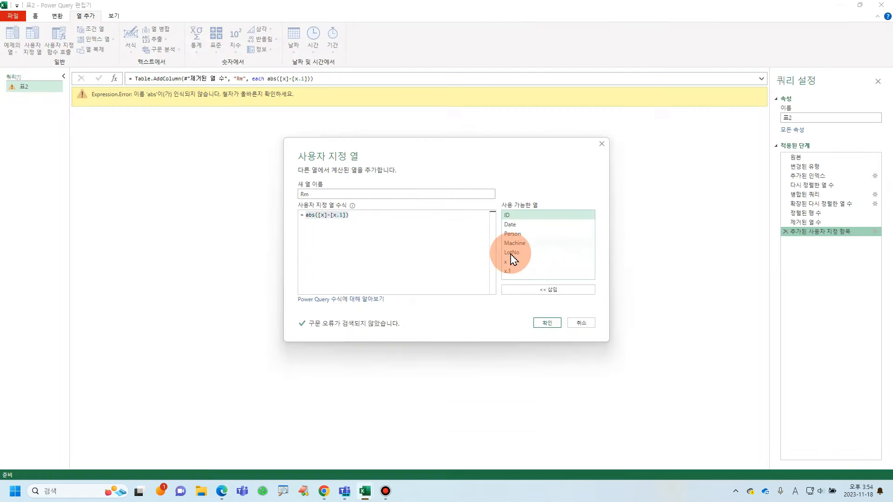
click(307, 215)
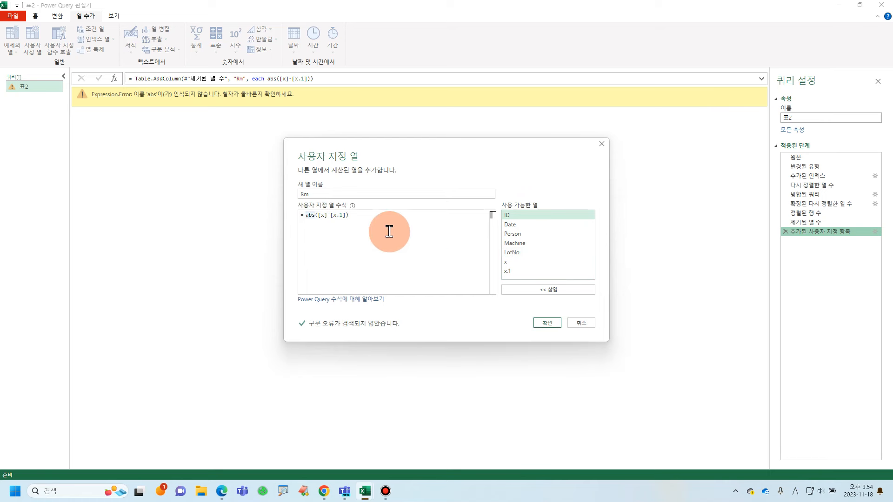
text(Number.)
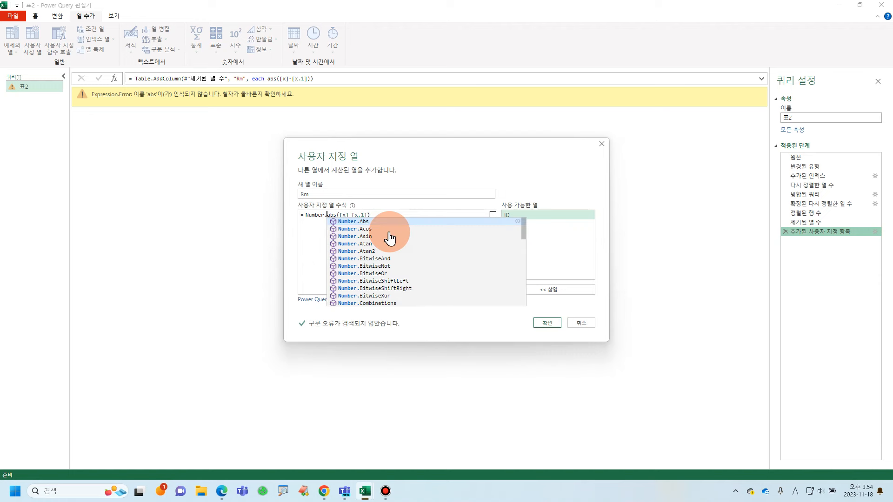
click(389, 223)
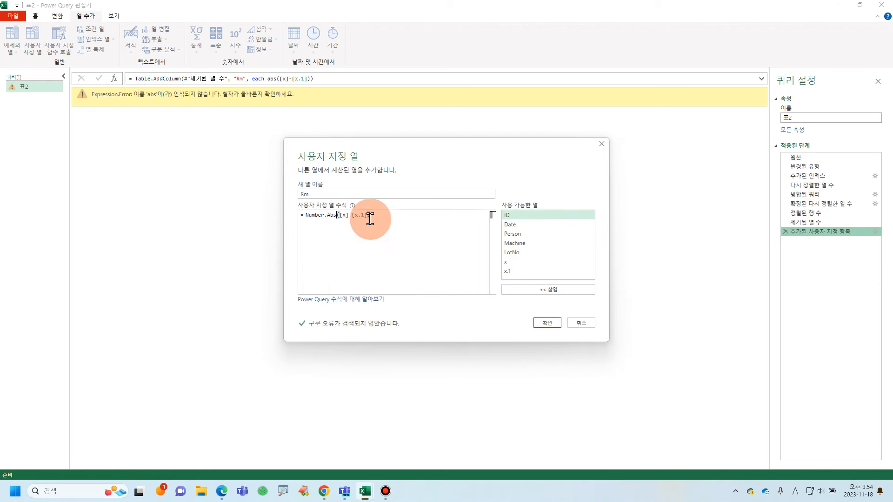
click(549, 324)
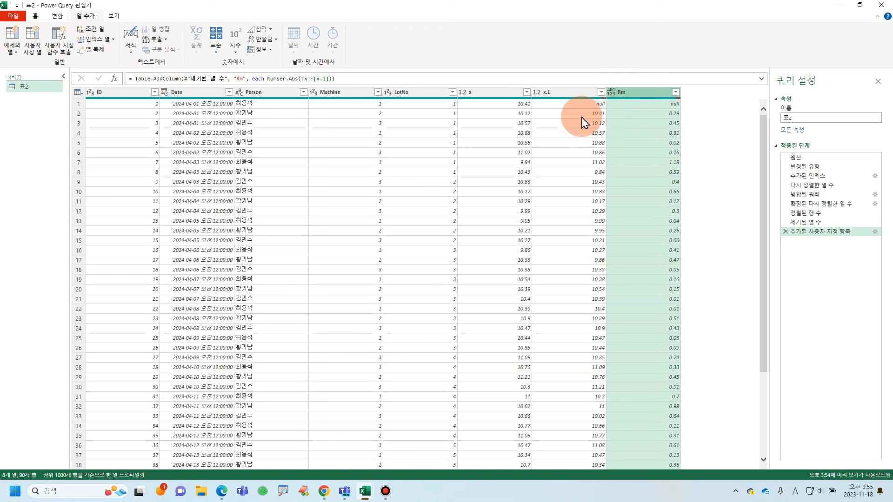
Set the Rm column's data type to 10진수 and replace its null values with 0
click(613, 93)
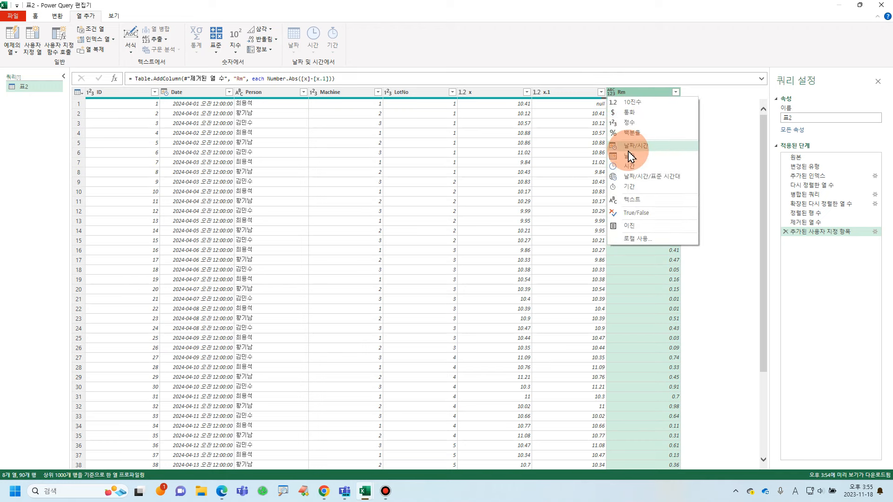
click(638, 104)
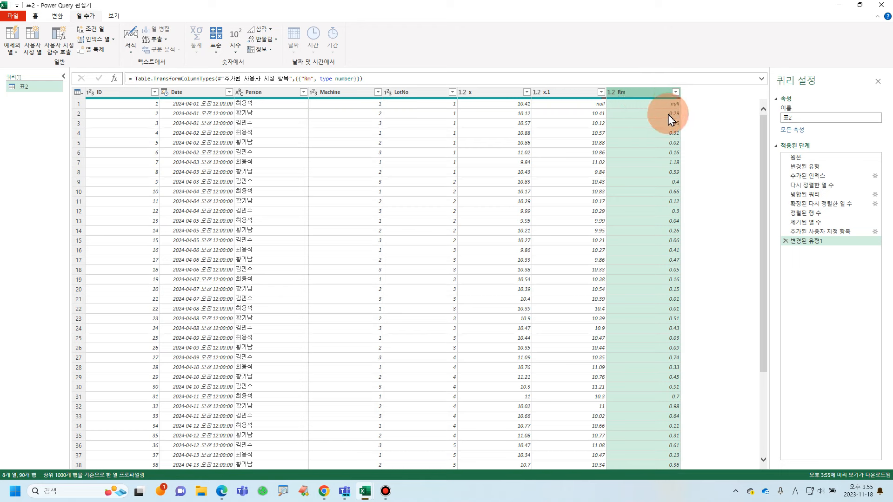
click(57, 16)
click(185, 29)
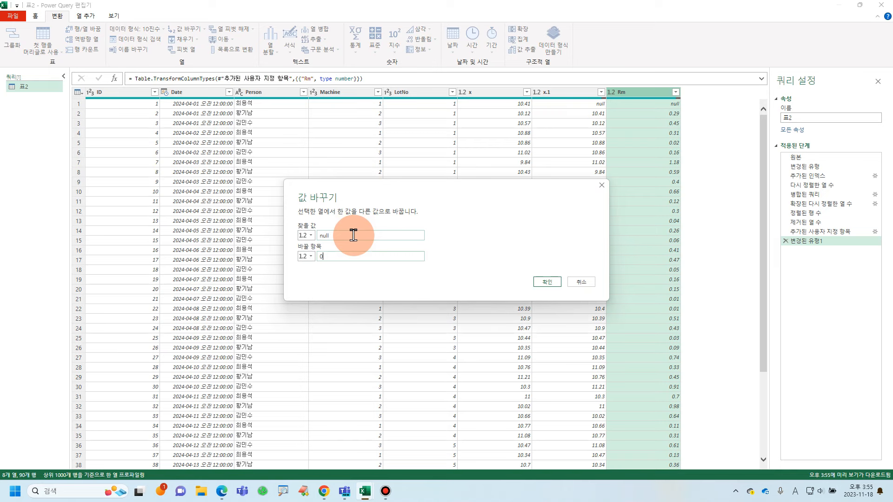
click(547, 282)
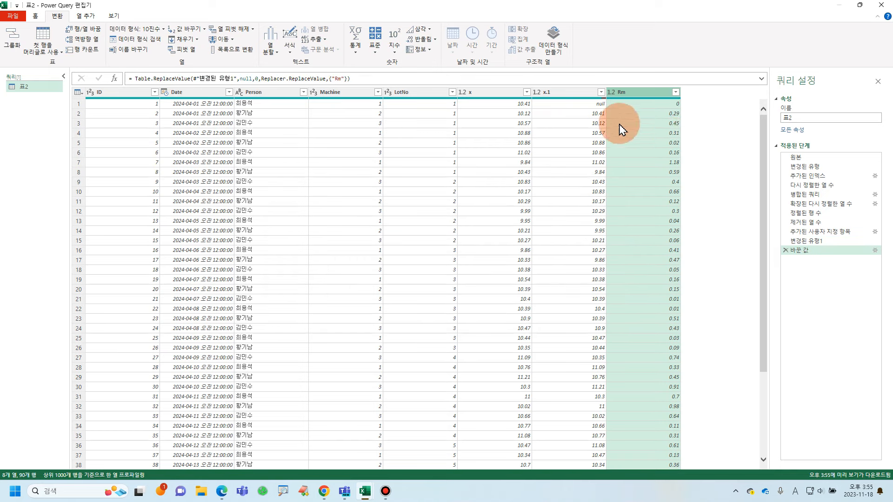
Remove the x.1 column and check the first x value and the second Rm value
click(581, 95)
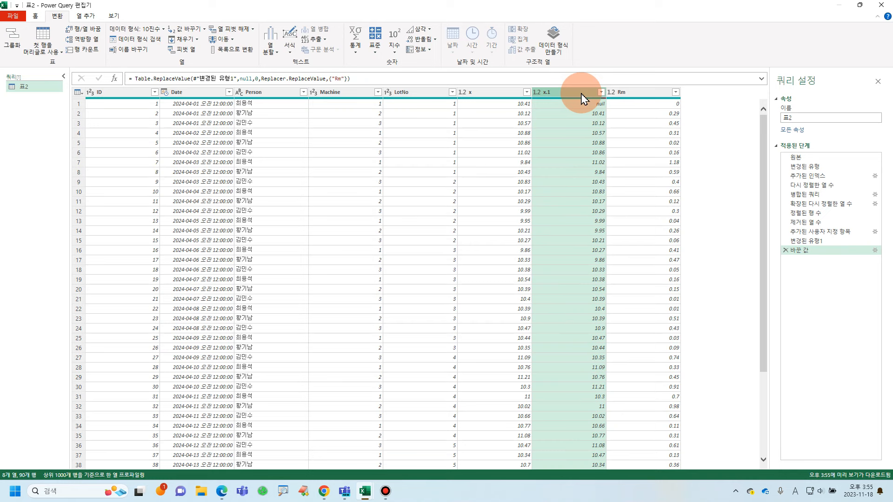
right_click(581, 98)
click(594, 110)
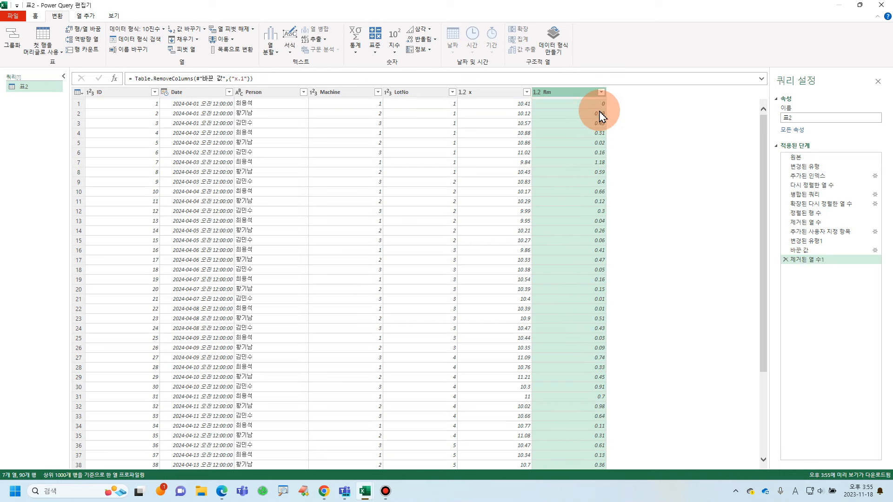
click(517, 112)
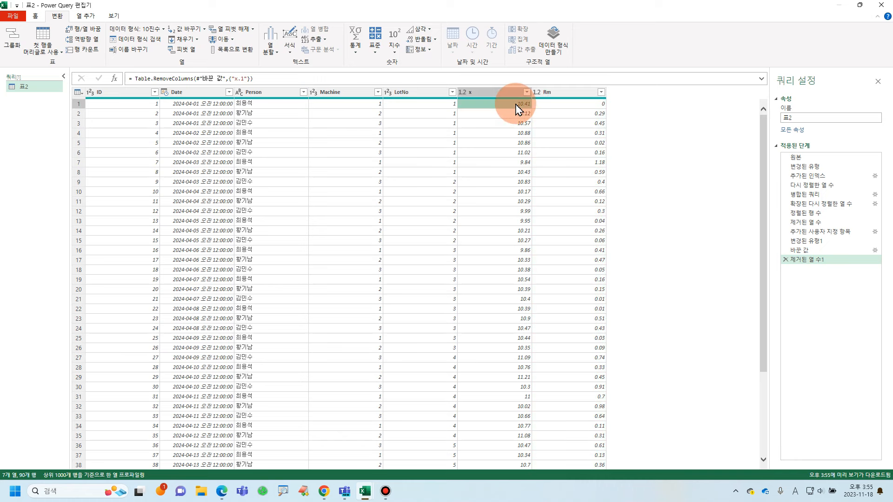
click(579, 115)
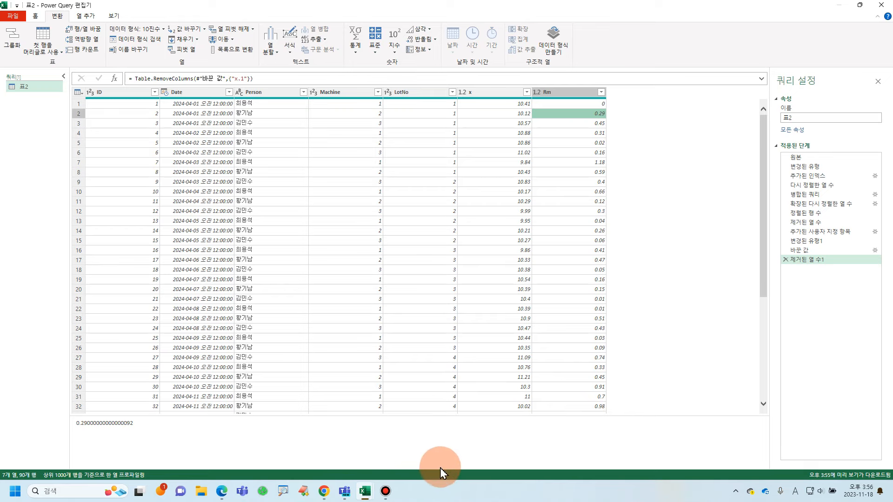
Switch to the ChatGPT conversation in Edge
click(222, 494)
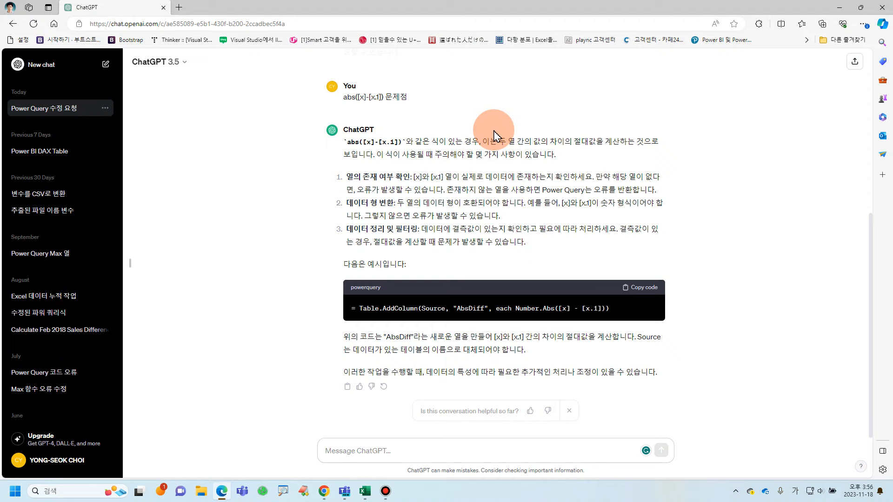